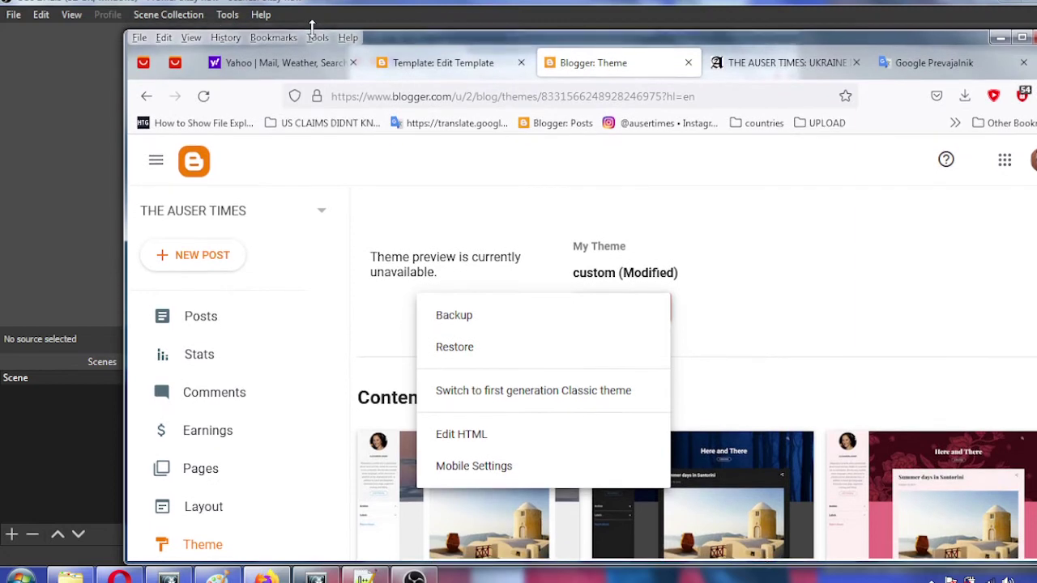
# Resize the browser window so that all its edges fit on screen, and dismiss the open theme options
pyautogui.click(134, 37)
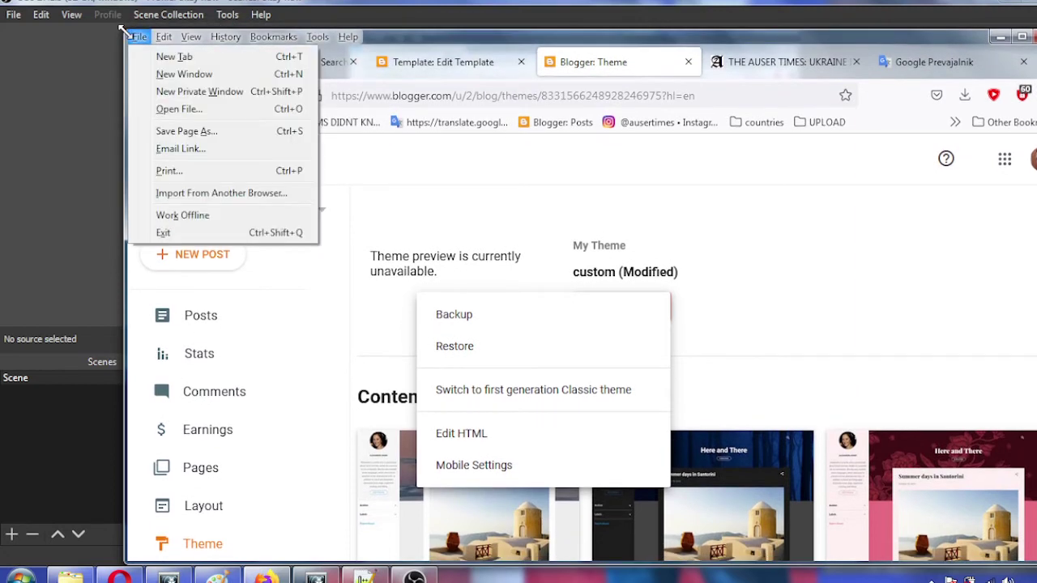
pyautogui.moveTo(126, 31); pyautogui.dragTo(57, 16)
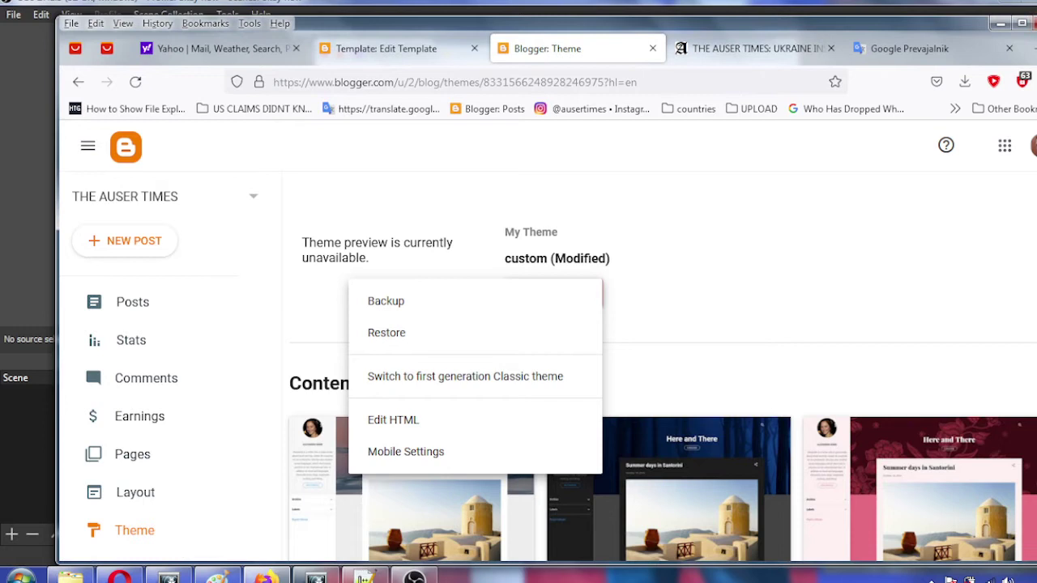
pyautogui.moveTo(1036, 17); pyautogui.dragTo(1030, 33)
pyautogui.click(842, 312)
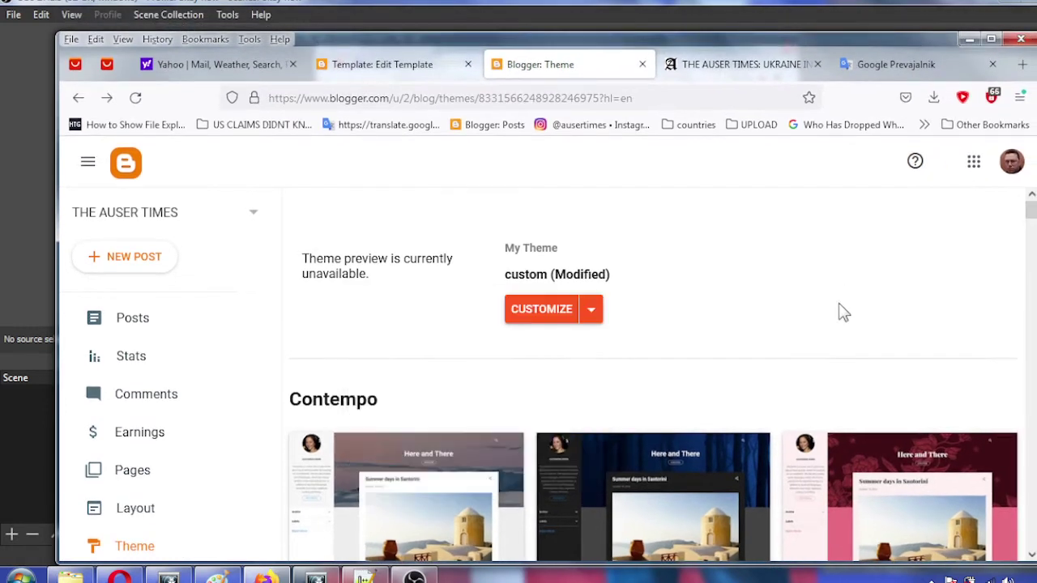
# Look at the live THE AUSER TIMES blog, going from the open article to its home page
pyautogui.click(593, 315)
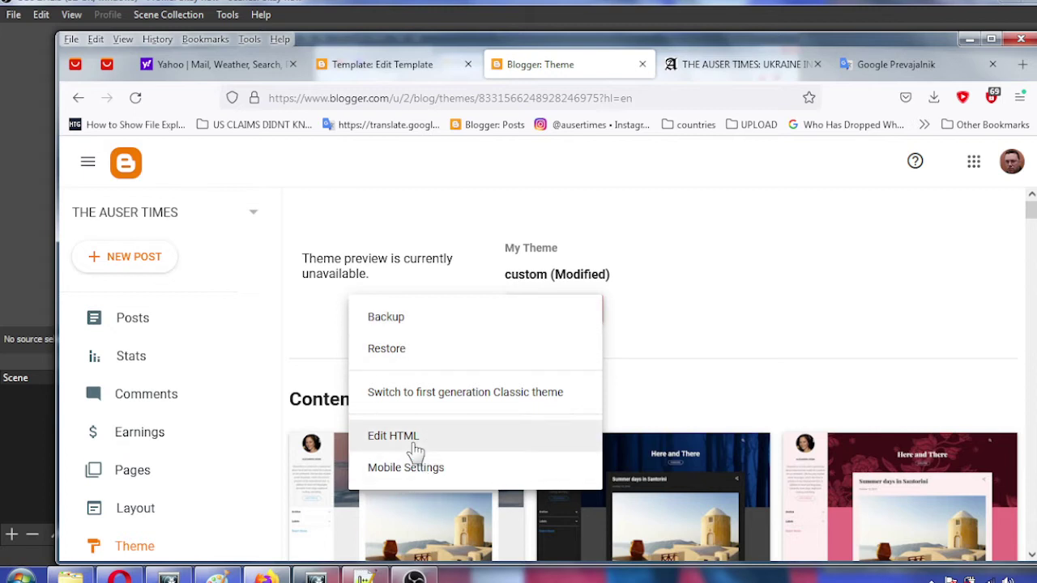
pyautogui.click(648, 254)
pyautogui.click(716, 66)
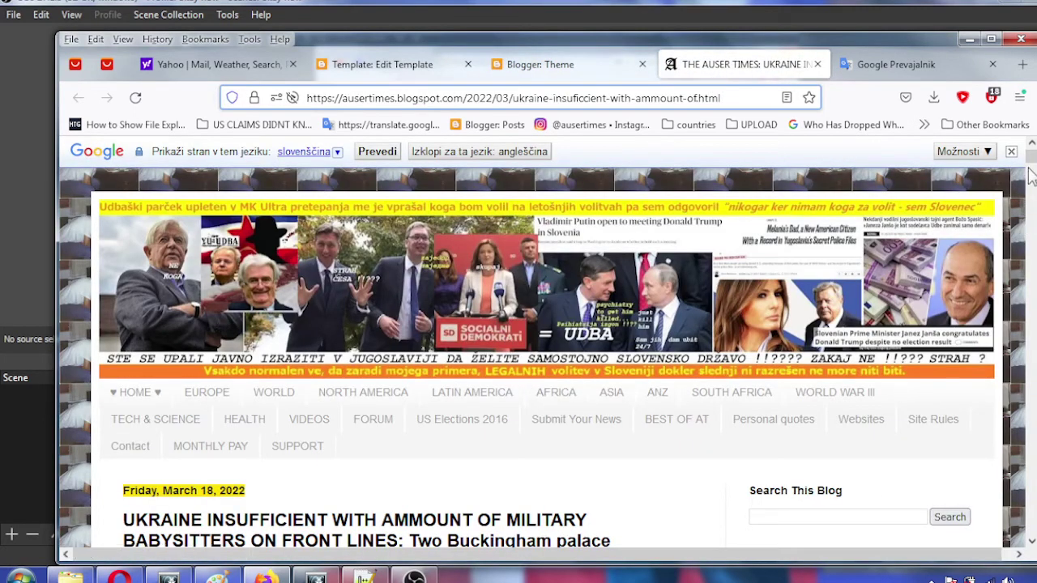
pyautogui.moveTo(1031, 177)
pyautogui.mouseDown()
pyautogui.moveTo(1031, 193)
pyautogui.moveTo(1031, 160)
pyautogui.mouseUp()
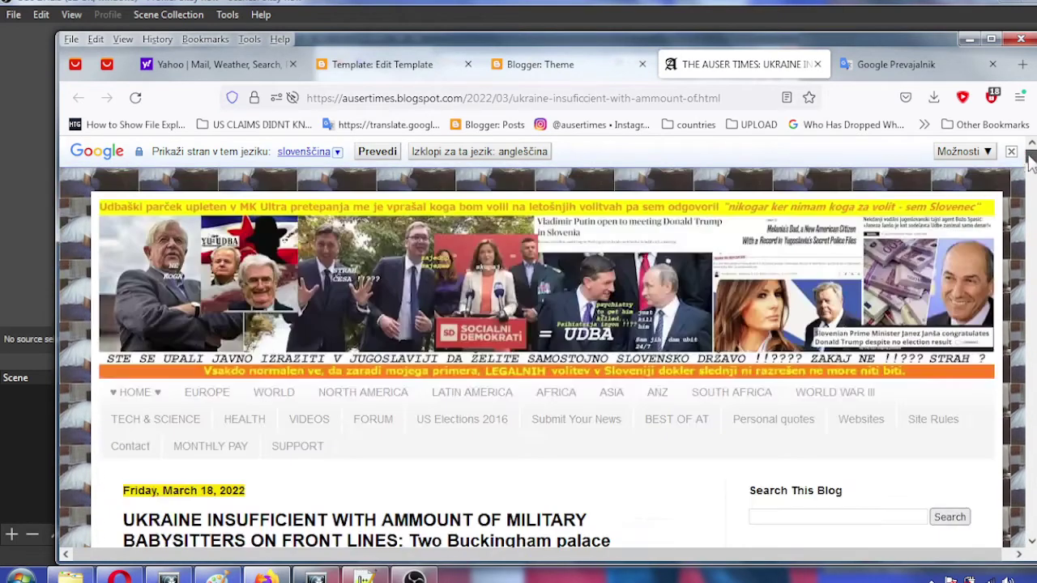
pyautogui.click(129, 393)
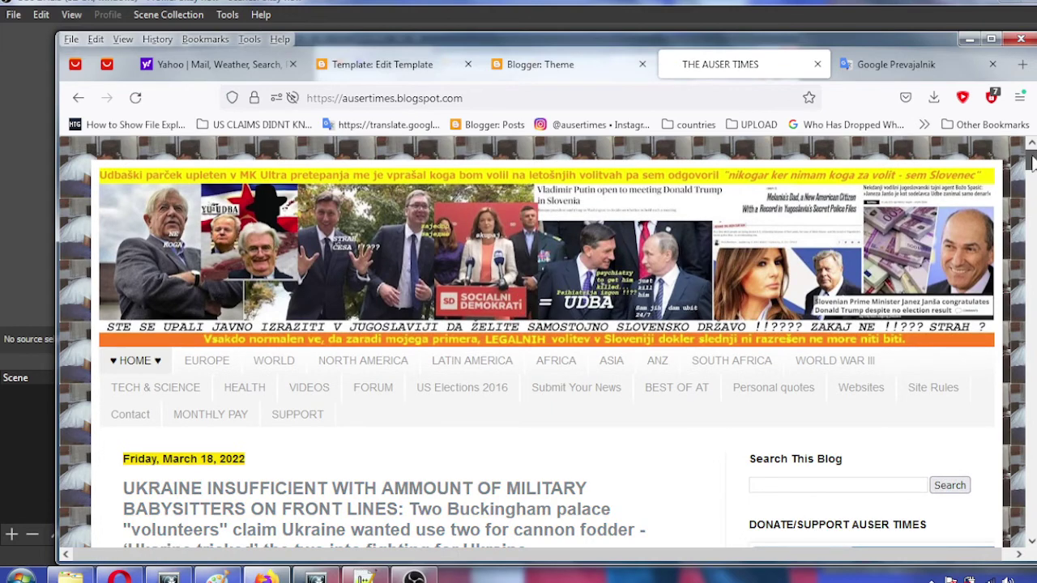
pyautogui.moveTo(1032, 164)
pyautogui.mouseDown()
pyautogui.moveTo(1031, 298)
pyautogui.moveTo(1022, 170)
pyautogui.mouseUp()
# Open the HTML code of THE AUSER TIMES theme for editing and copy all of it
pyautogui.click(521, 77)
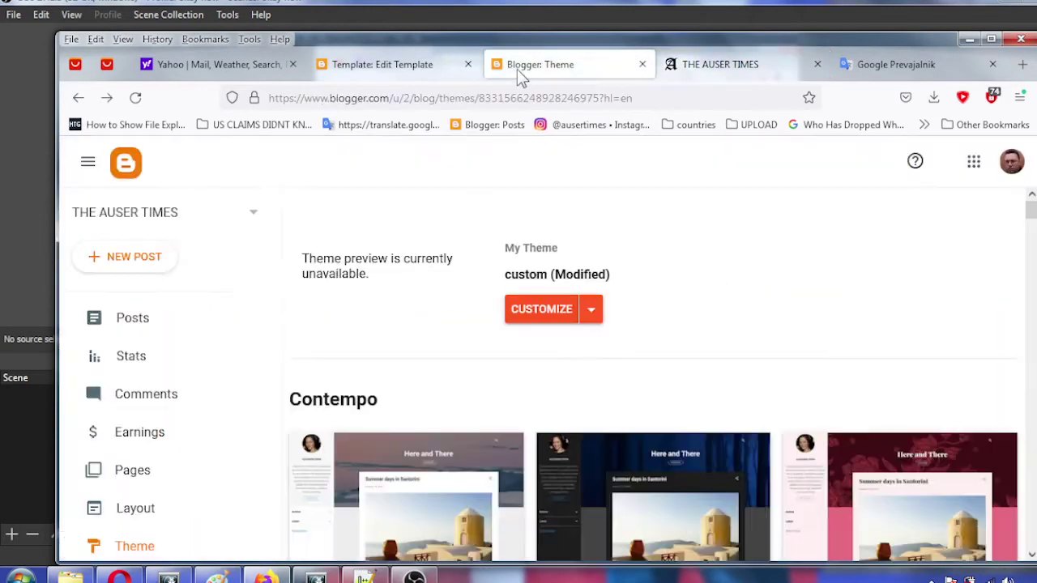
pyautogui.click(591, 316)
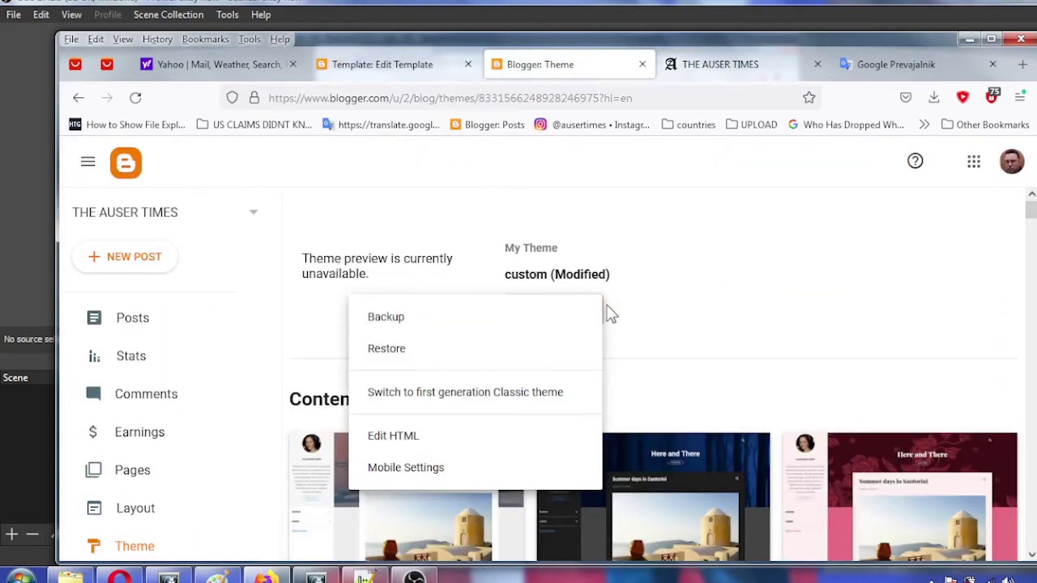
pyautogui.click(456, 448)
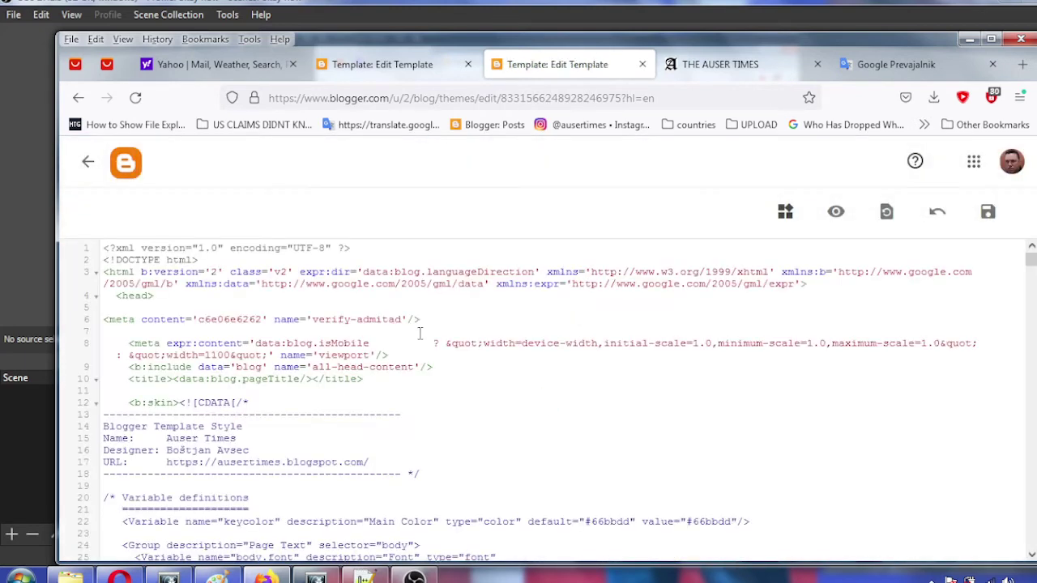
pyautogui.hotkey('ctrl', 'a')
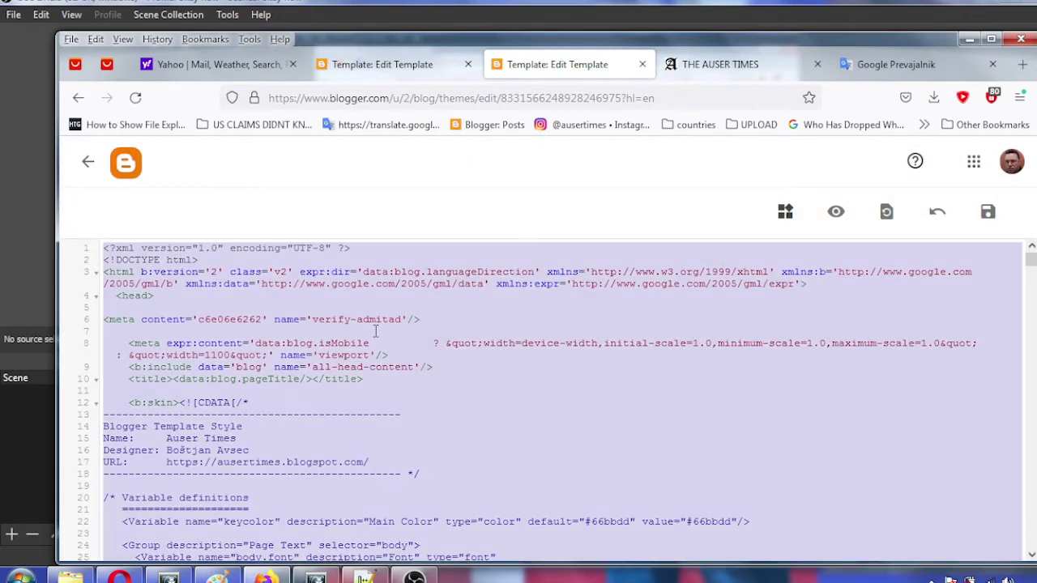
pyautogui.rightClick(429, 325)
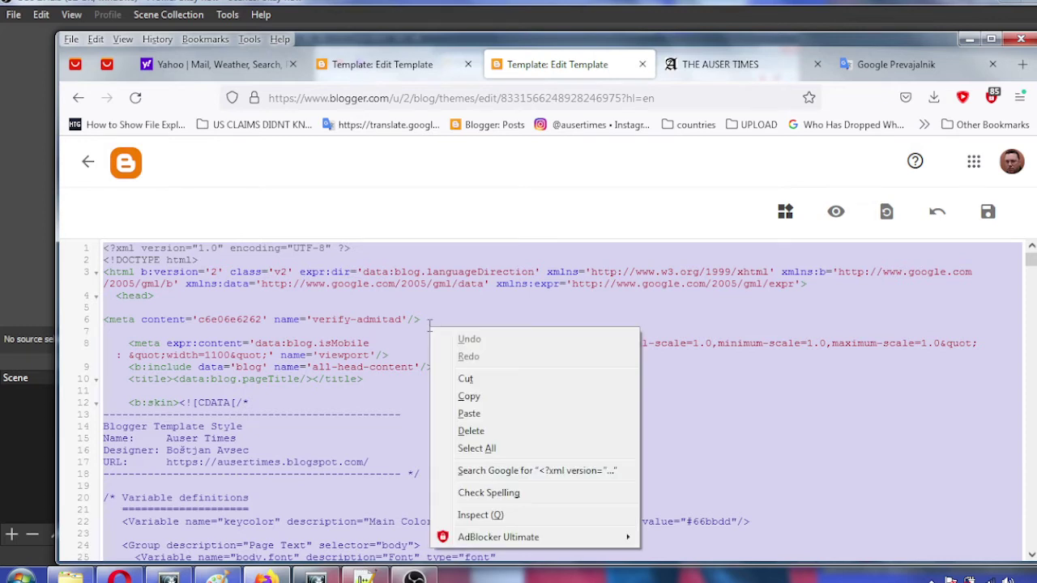
pyautogui.click(475, 396)
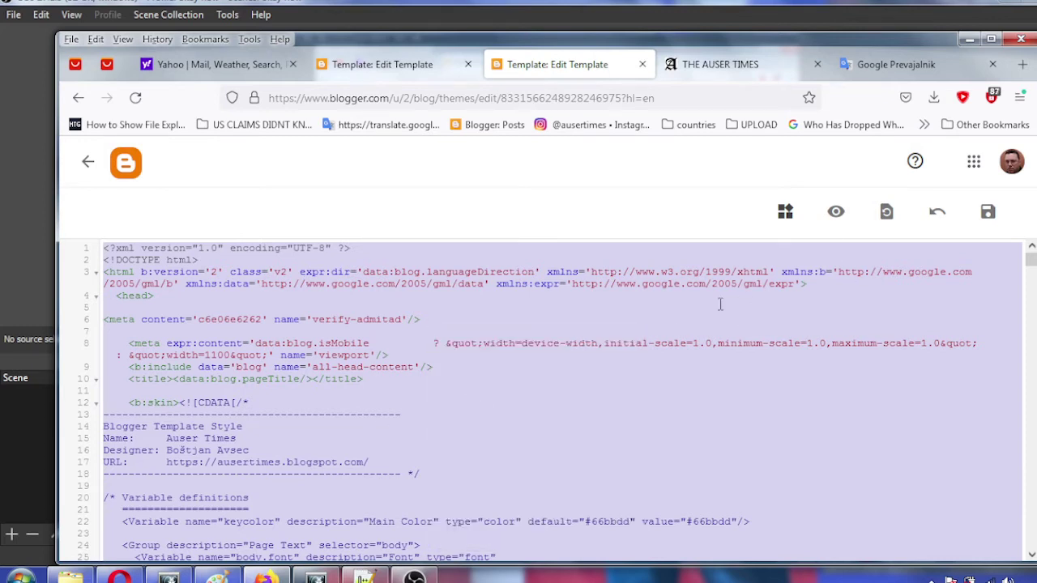
# Switch to the second blog's theme HTML editor in Opera and check which Google account is signed in
pyautogui.moveTo(276, 577)
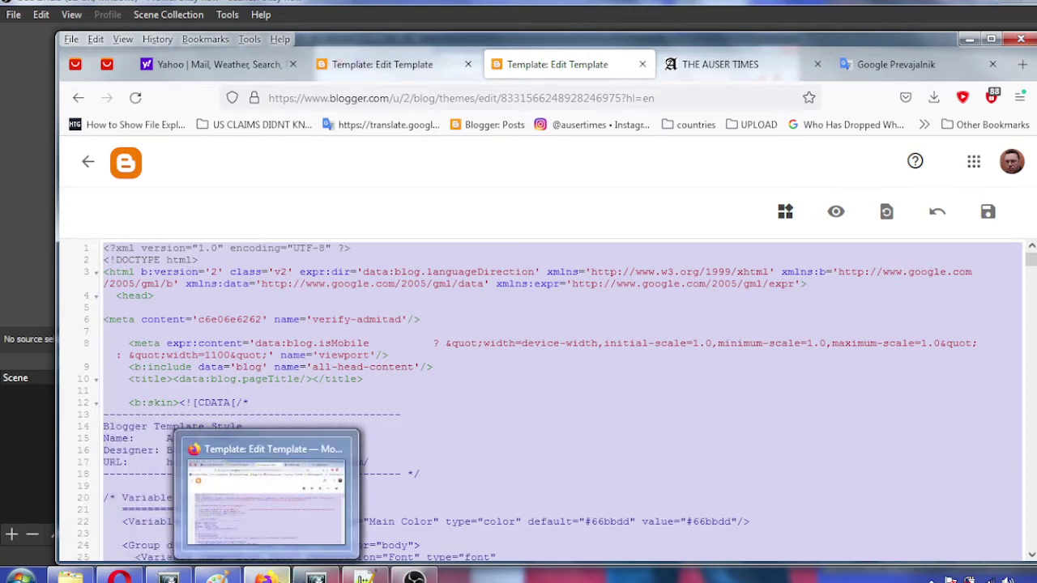
pyautogui.click(120, 577)
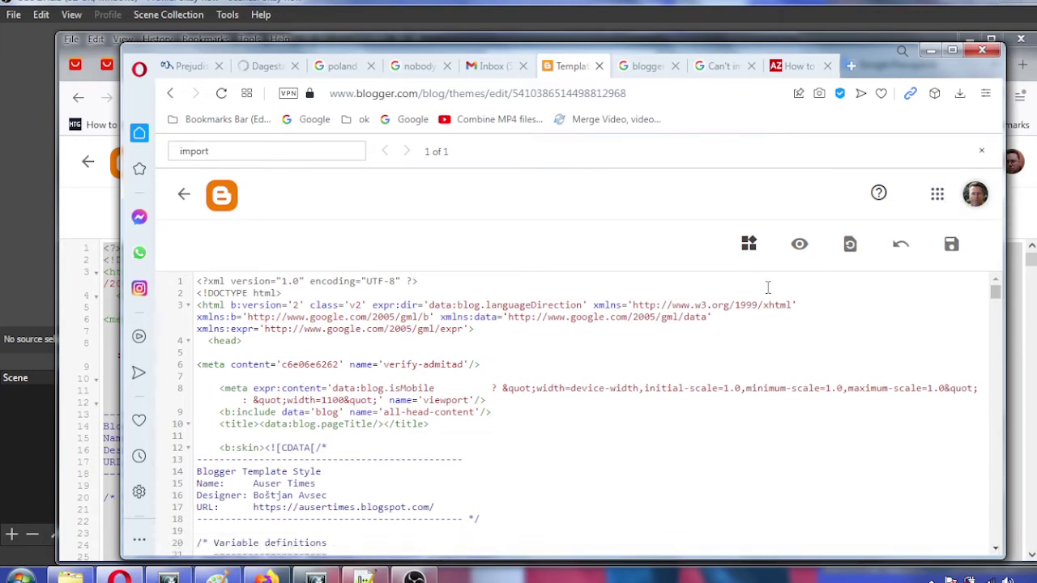
pyautogui.click(975, 199)
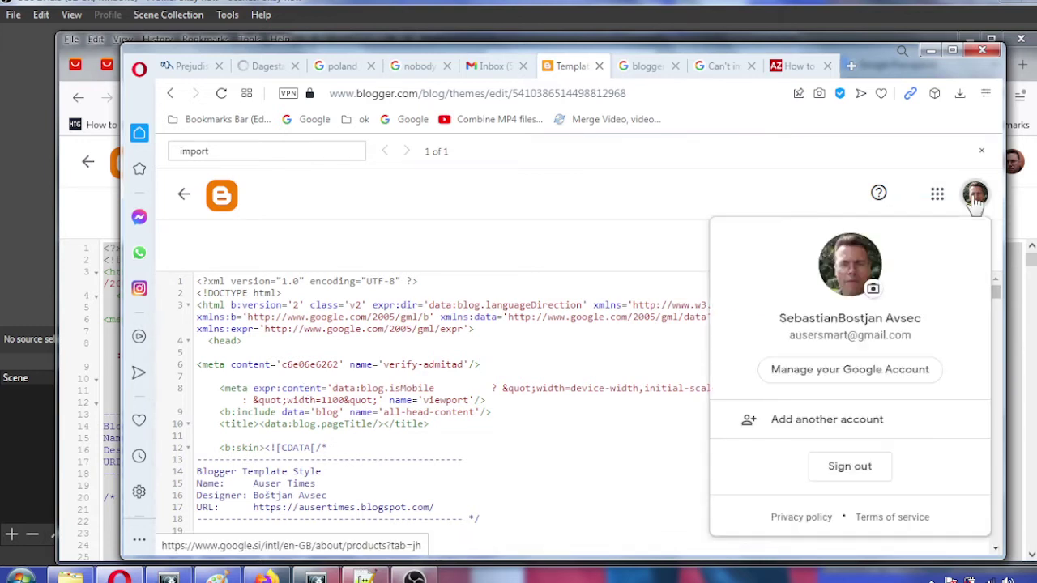
pyautogui.click(571, 369)
# Replace the second blog's entire theme HTML with the copied code and save the theme
pyautogui.hotkey('ctrl', 'a')
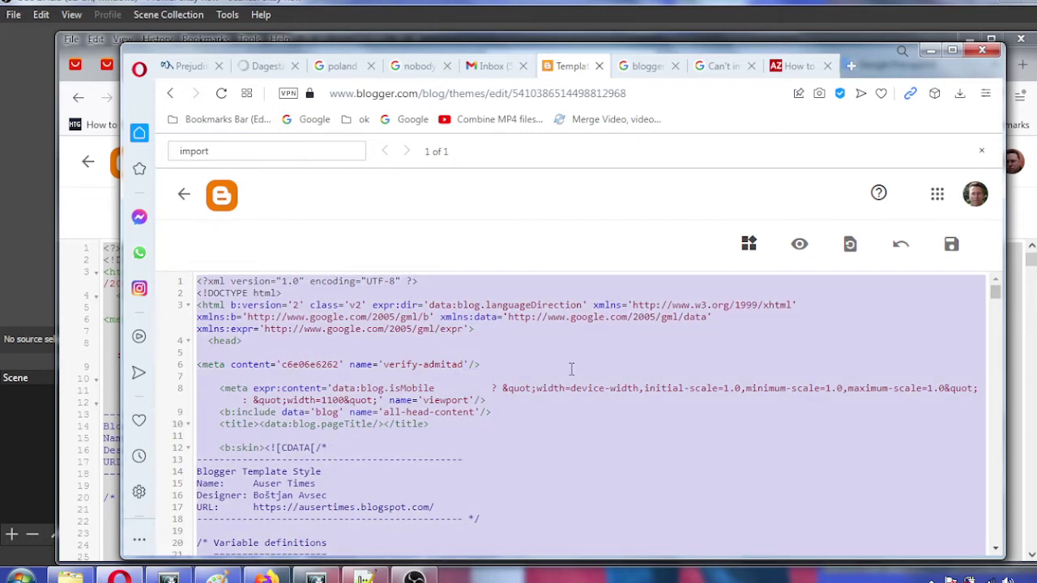
pyautogui.rightClick(572, 369)
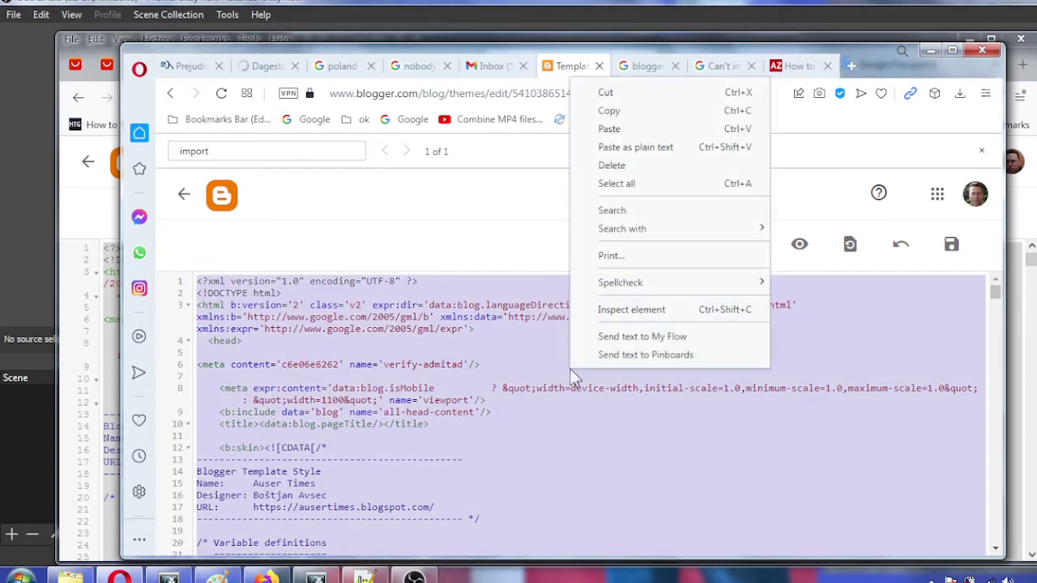
pyautogui.click(621, 128)
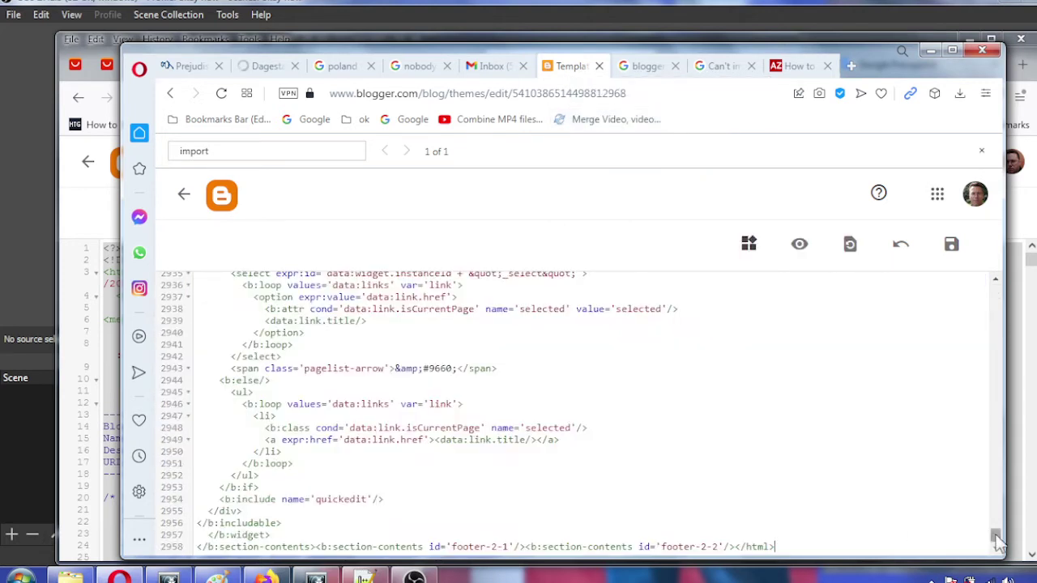
pyautogui.moveTo(996, 537); pyautogui.dragTo(995, 277)
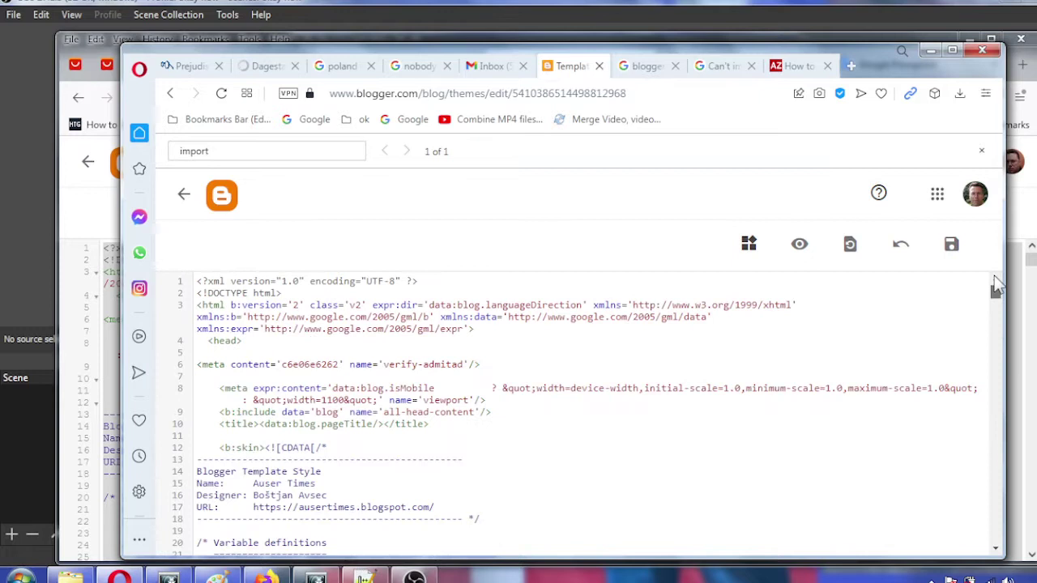
pyautogui.click(951, 244)
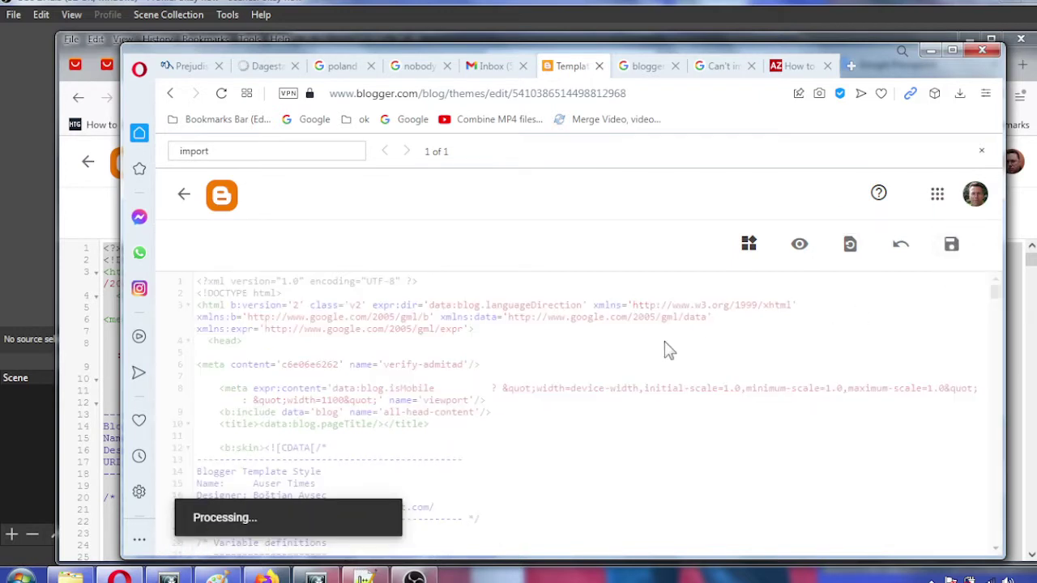
# Start importing content from the Auser Smart blog's settings and complete the "I'm not a robot" check
pyautogui.click(184, 195)
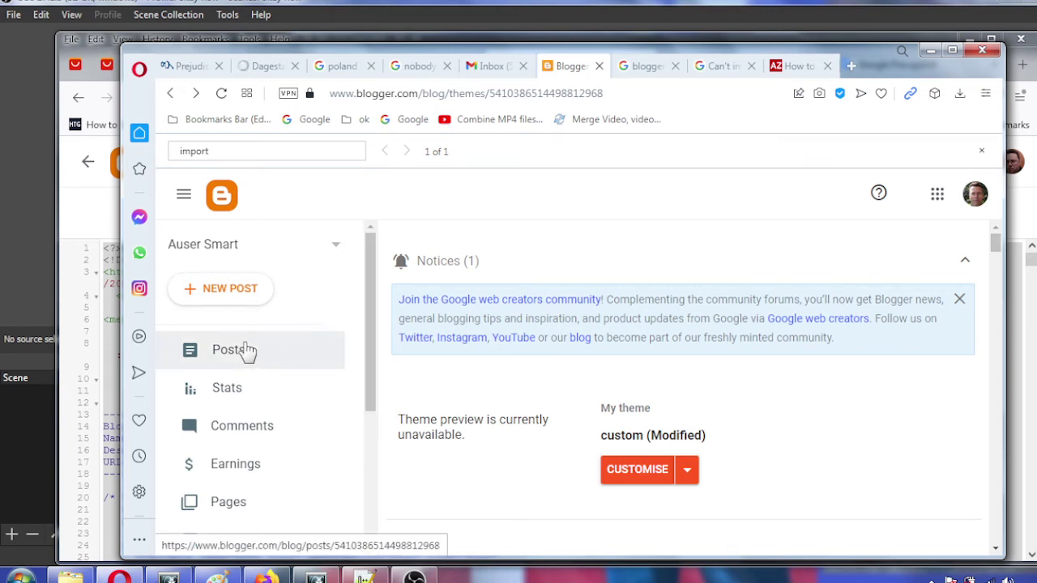
pyautogui.moveTo(368, 344); pyautogui.dragTo(357, 464)
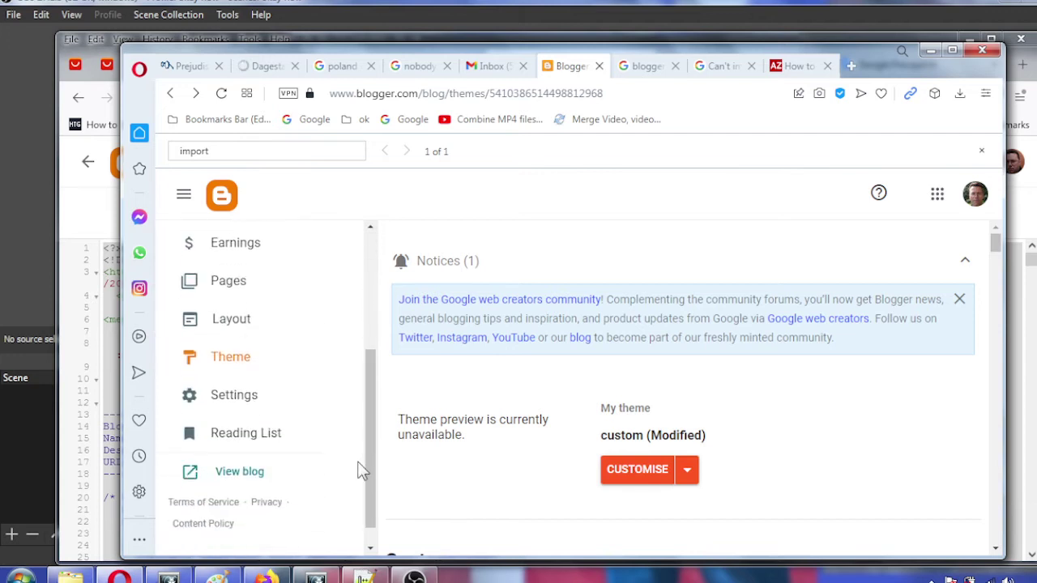
pyautogui.click(219, 402)
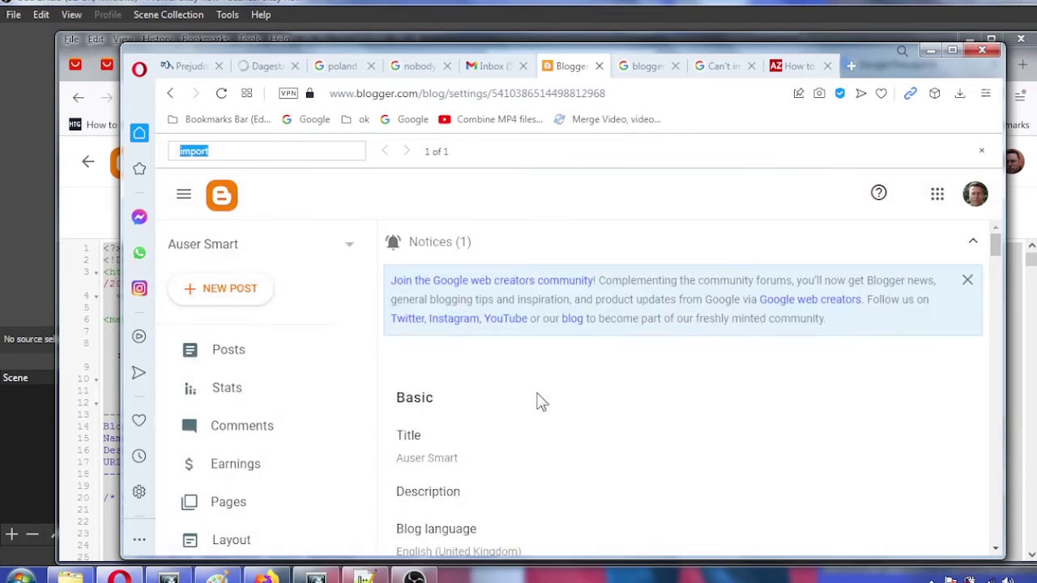
pyautogui.write('import')
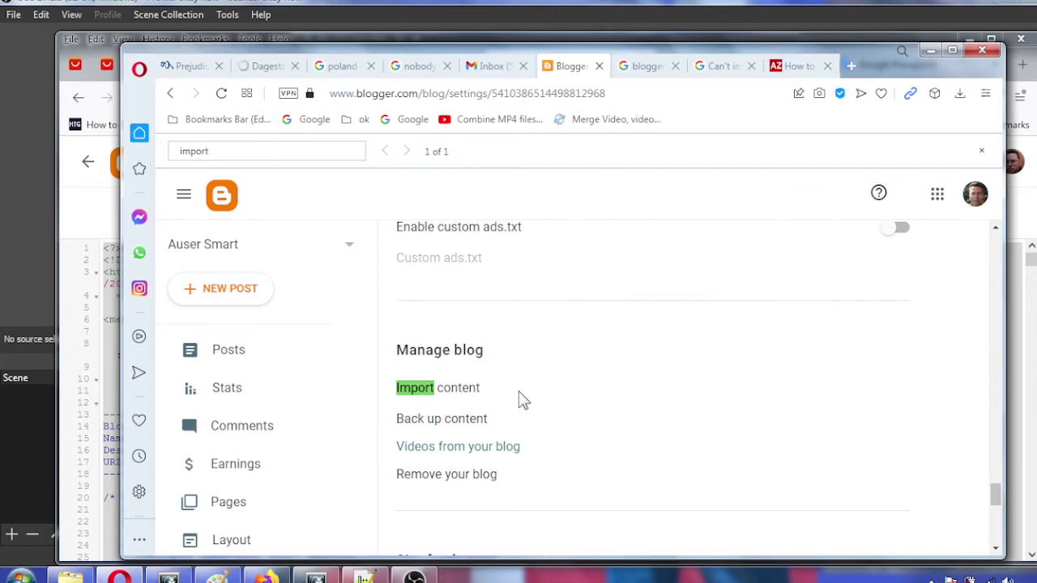
pyautogui.click(469, 390)
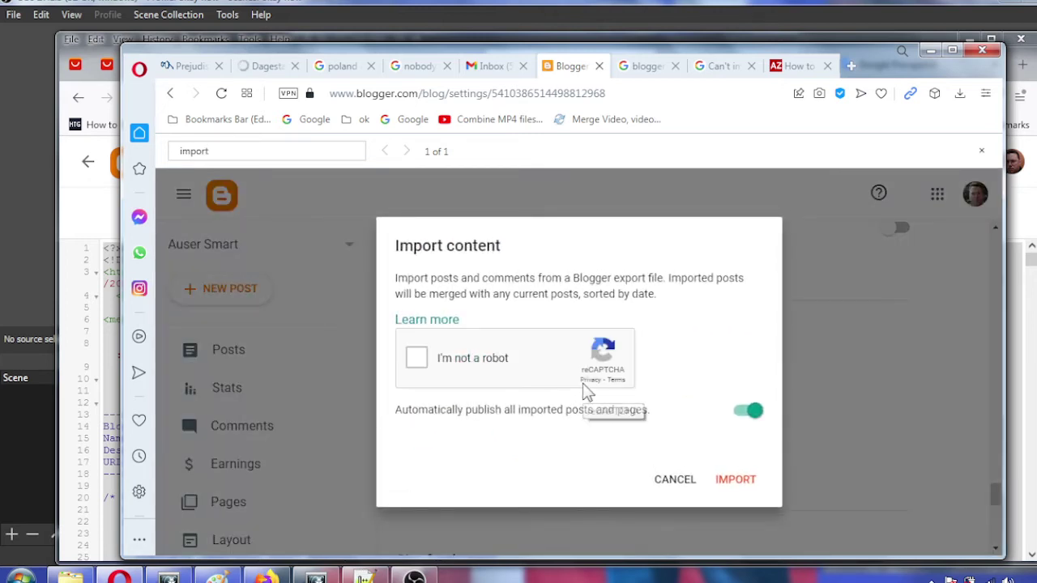
pyautogui.click(418, 360)
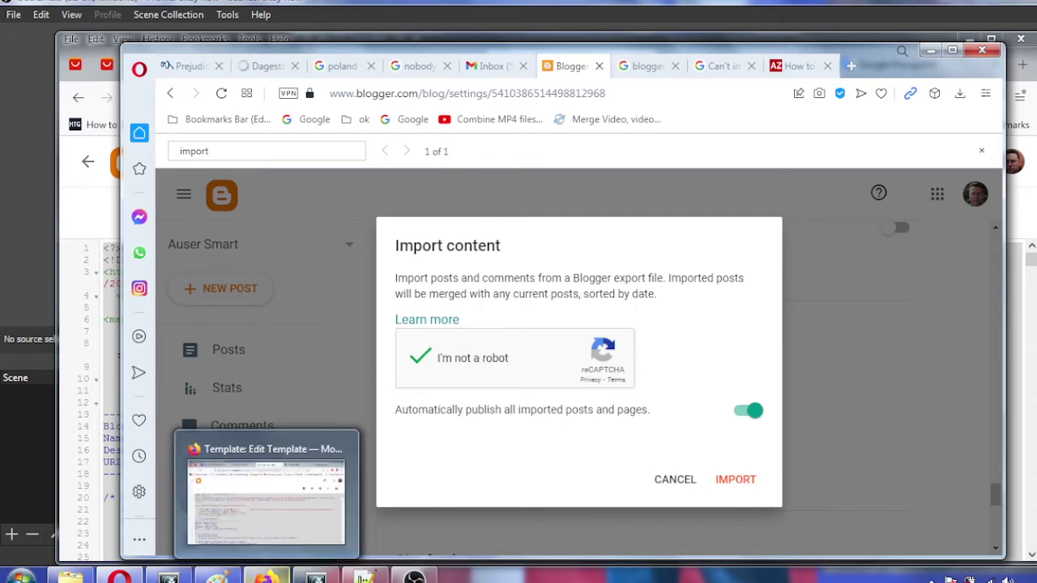
# Switch to Firefox and find the content backup option in THE AUSER TIMES blog's settings by searching for "back"
pyautogui.click(267, 575)
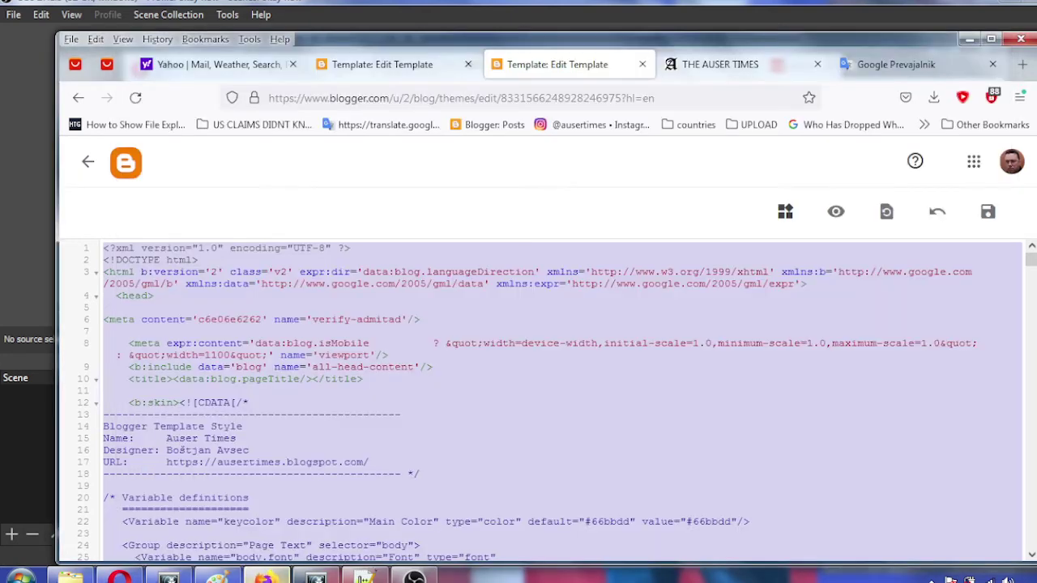
pyautogui.click(88, 161)
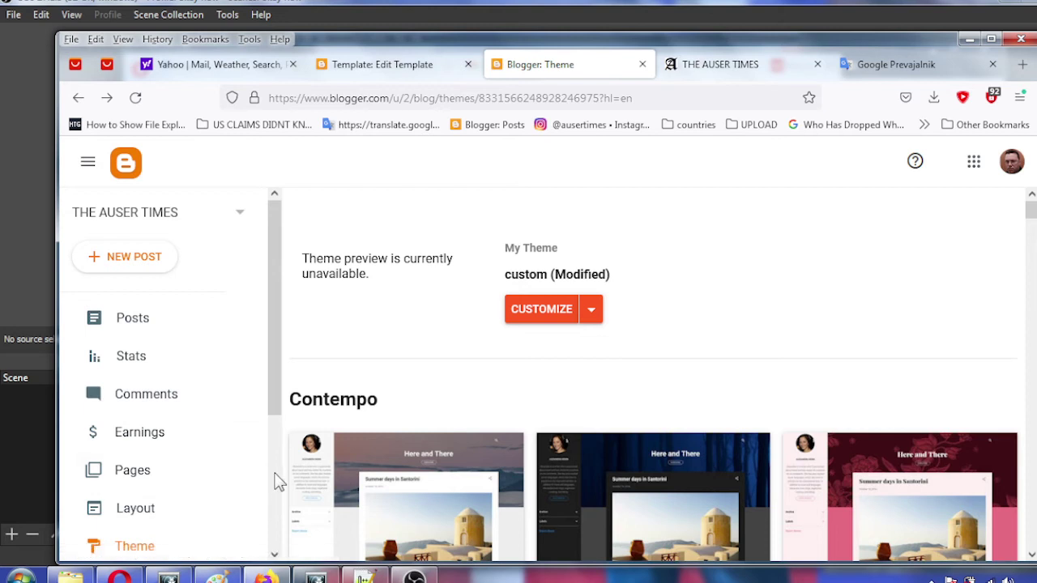
pyautogui.scroll(-3, 278, 481)
pyautogui.click(136, 381)
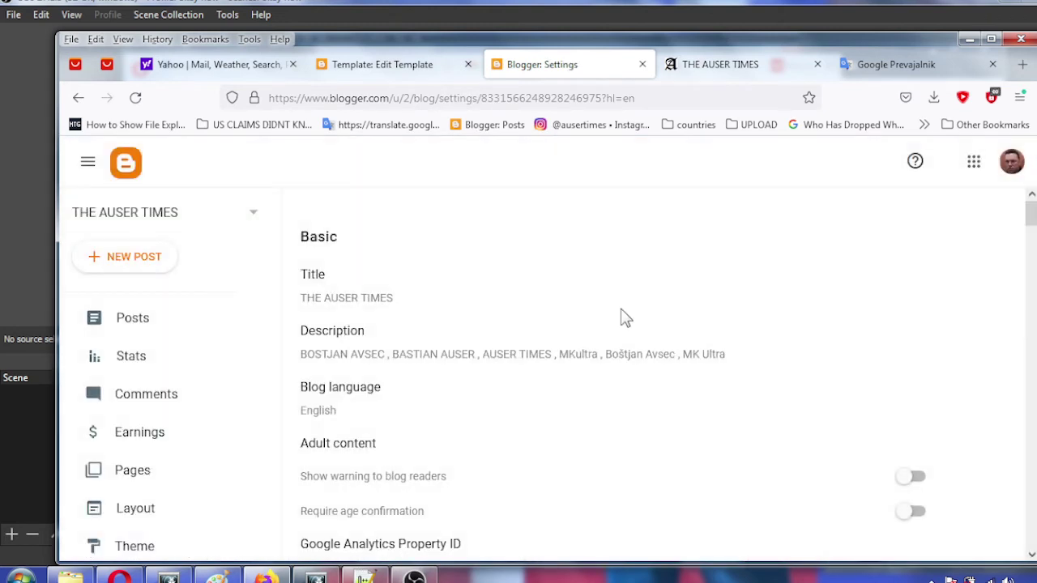
pyautogui.hotkey('ctrl', 'f')
pyautogui.write('back')
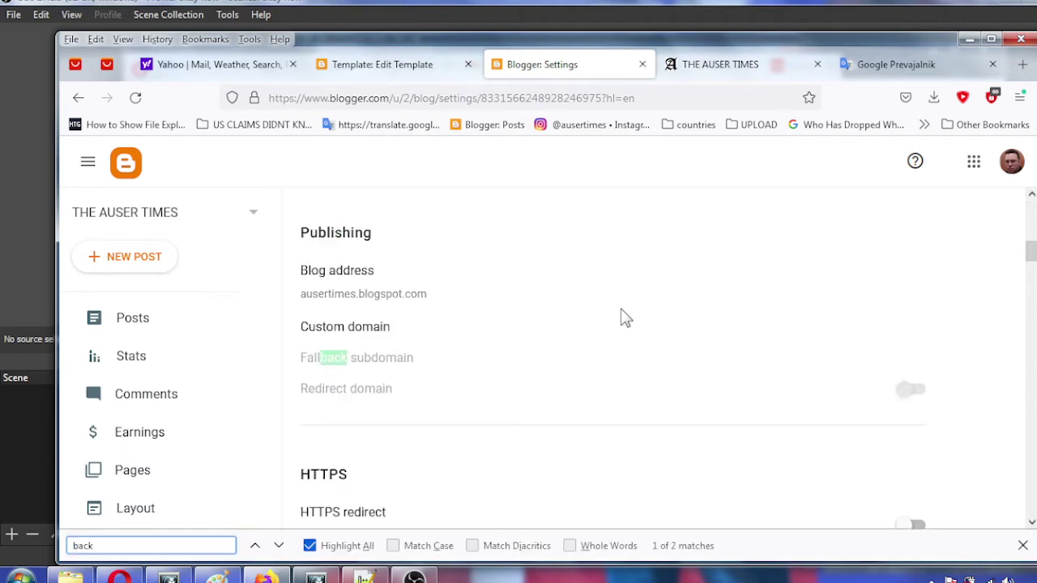
pyautogui.press('Return')
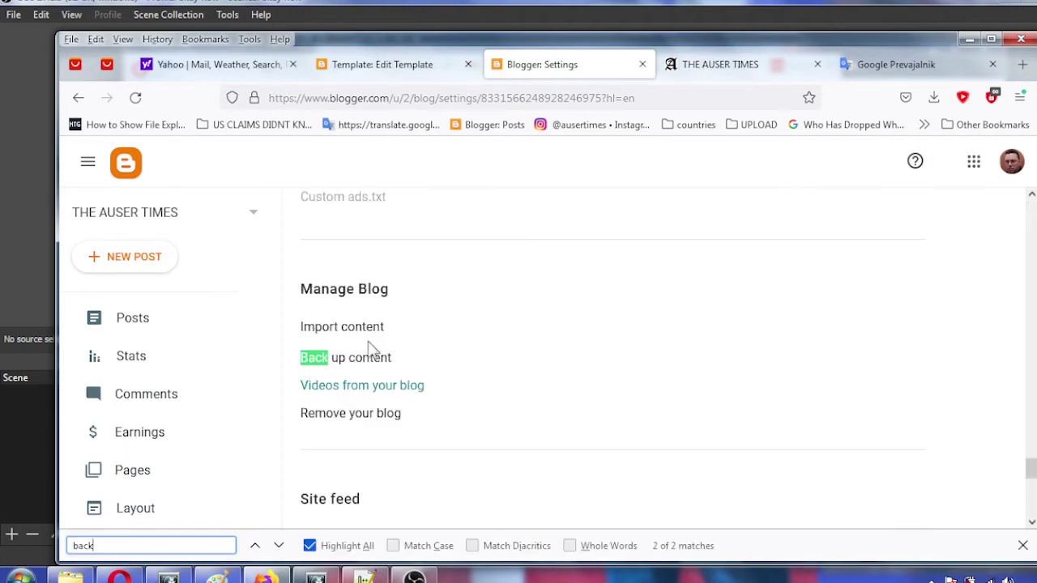
# Download the blog's content backup and save it as the file blog-03-17-2022.xml
pyautogui.click(326, 361)
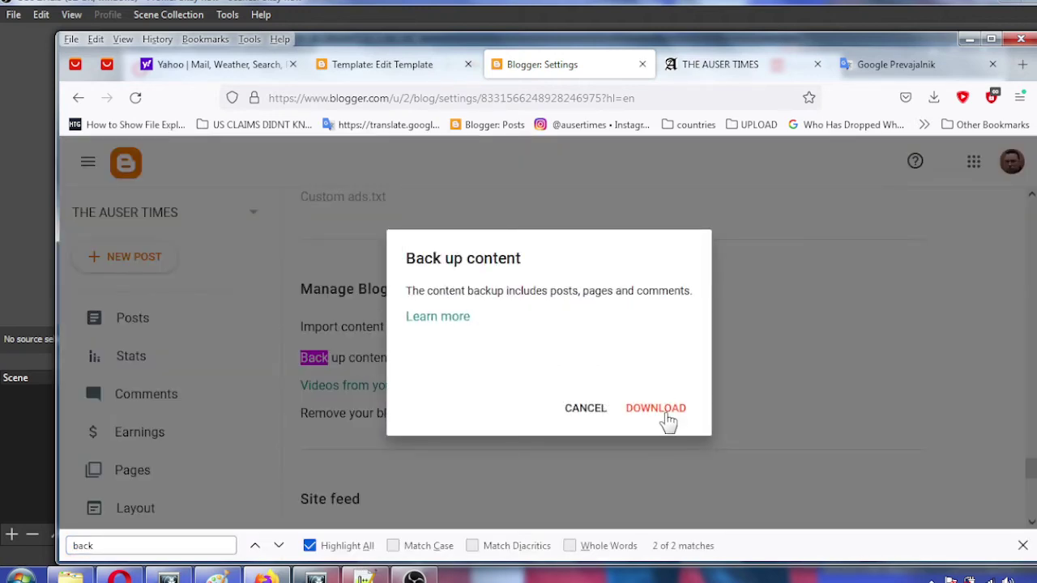
pyautogui.click(658, 409)
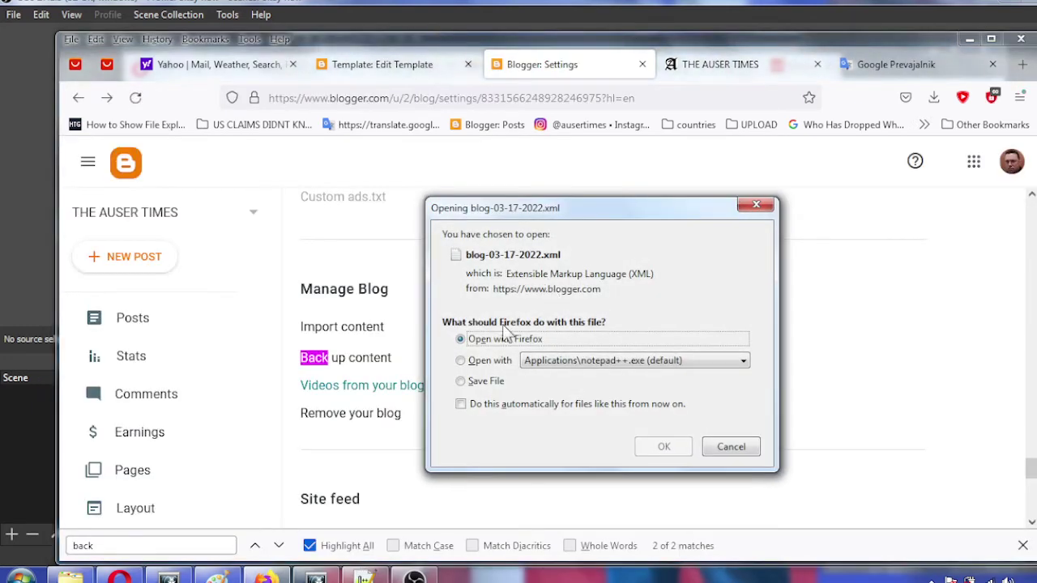
pyautogui.click(461, 382)
pyautogui.click(663, 447)
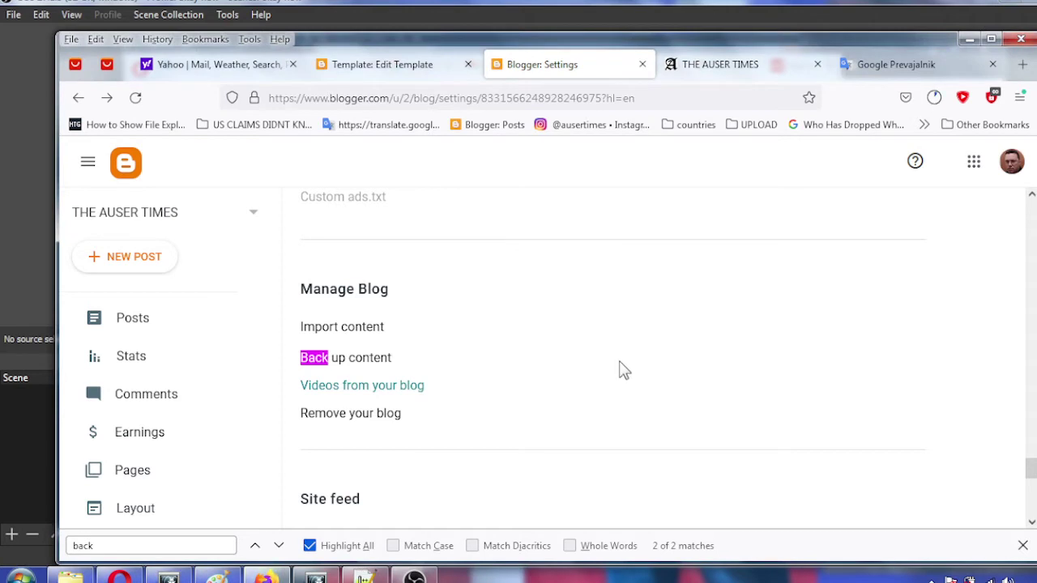
# Check the progress of the blog backup download and the Google account signed in for THE AUSER TIMES blog
pyautogui.click(933, 97)
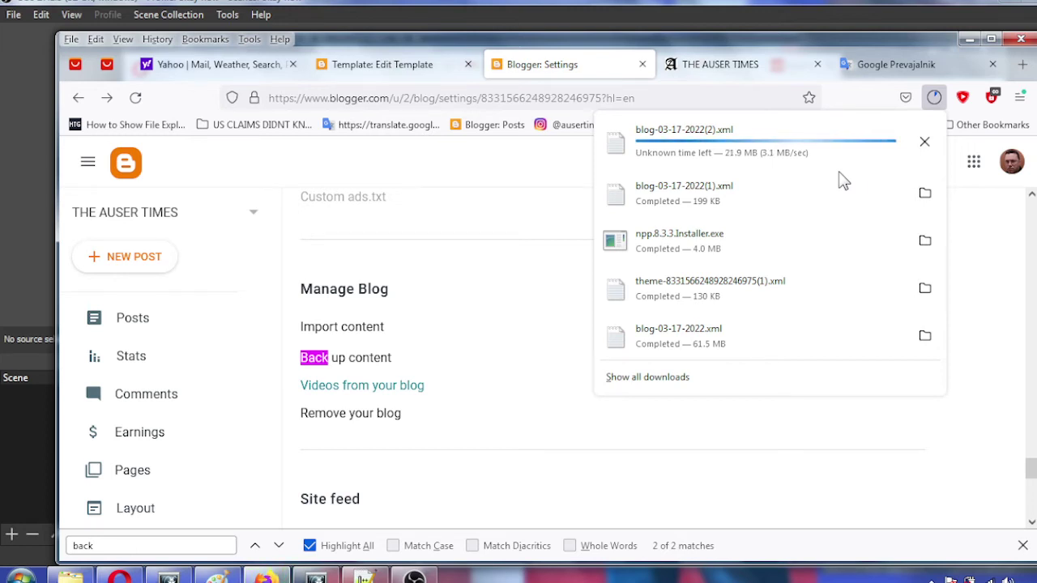
pyautogui.click(523, 171)
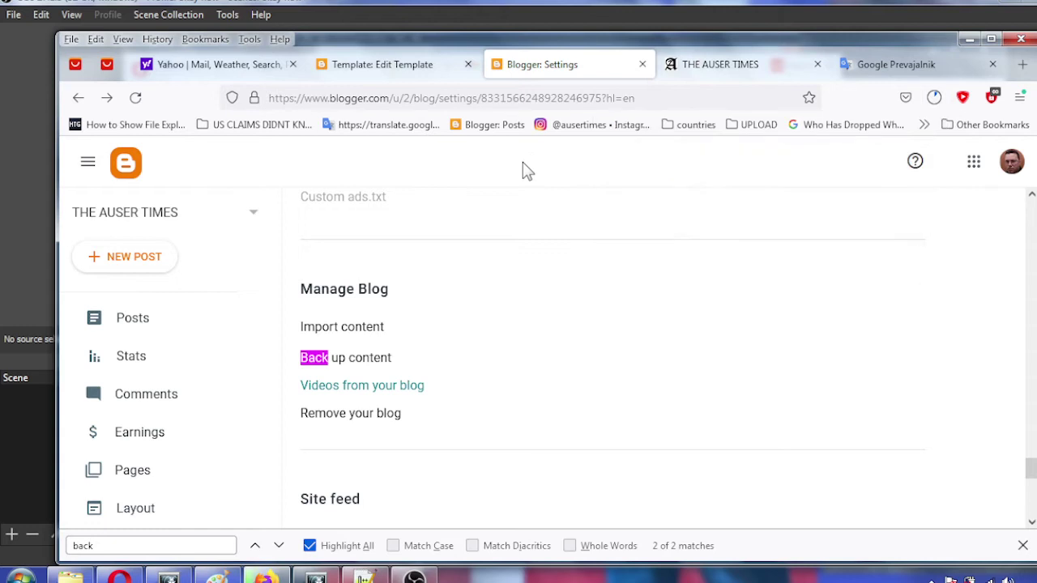
pyautogui.click(1014, 166)
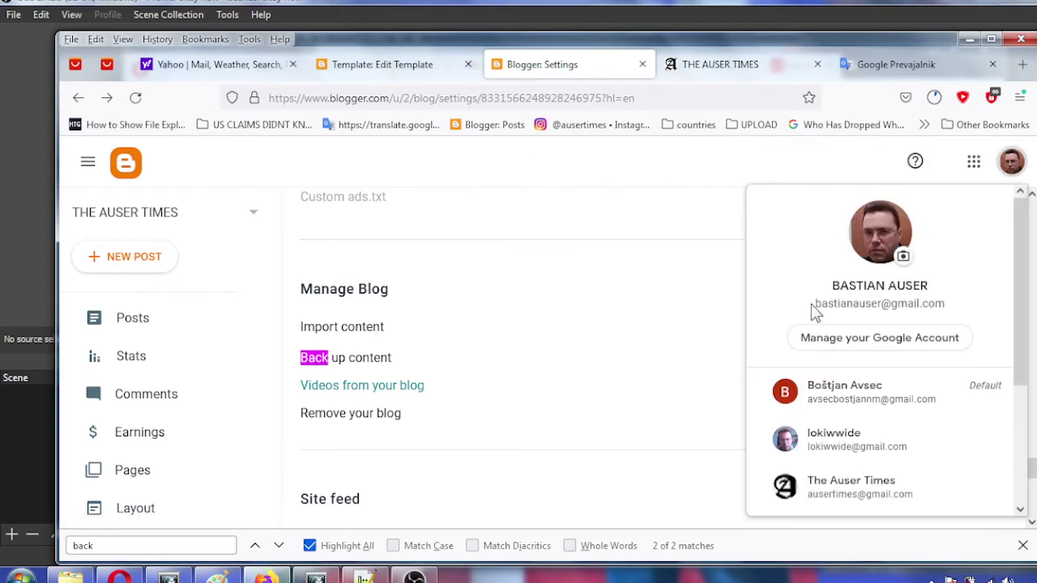
pyautogui.click(610, 162)
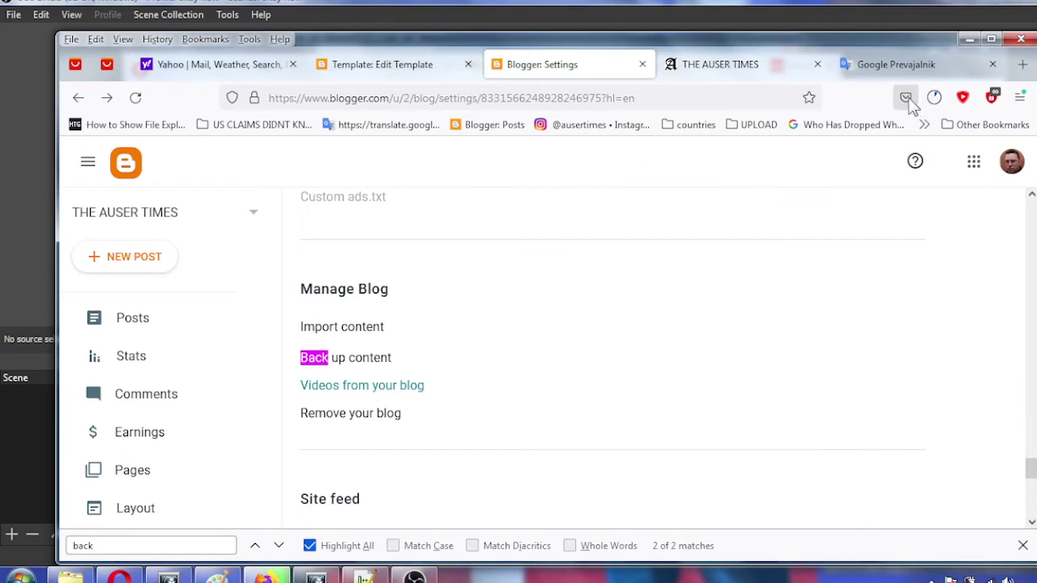
# Show the downloaded backup blog-03-17-2022(2).xml in its folder and rename it to blog-03March-17-2022(2)
pyautogui.click(934, 97)
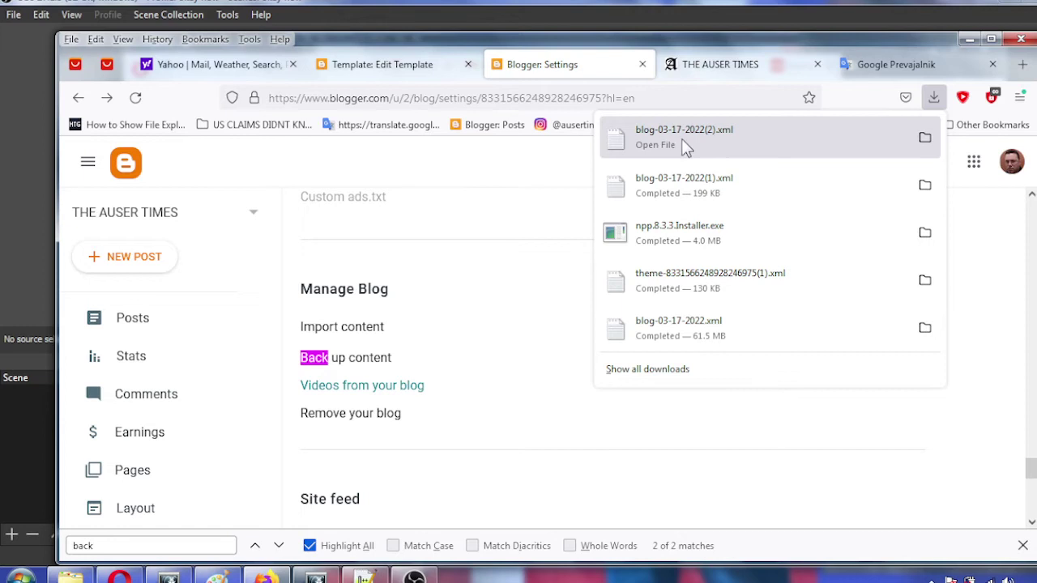
pyautogui.click(924, 137)
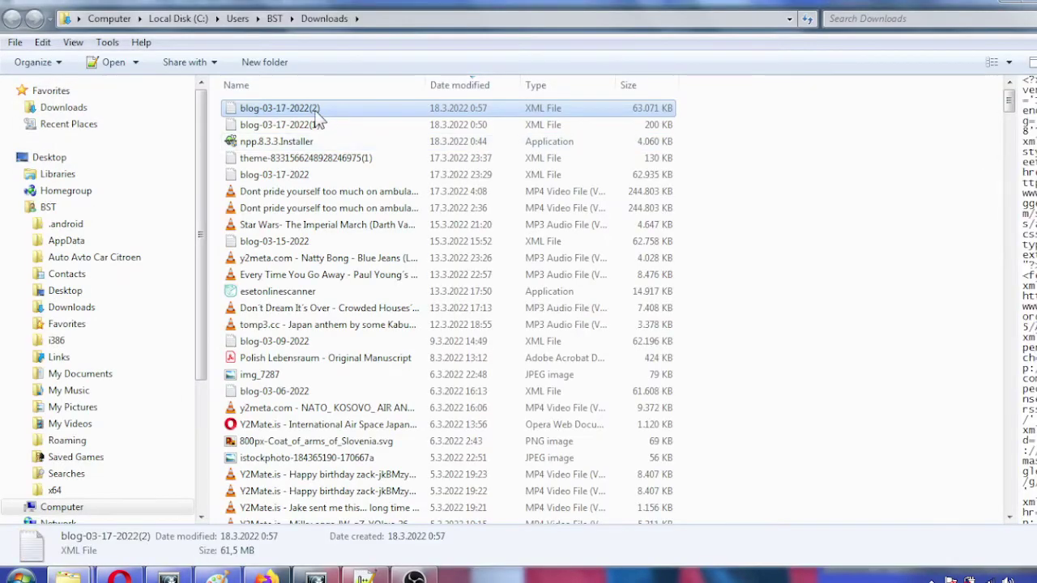
pyautogui.rightClick(316, 113)
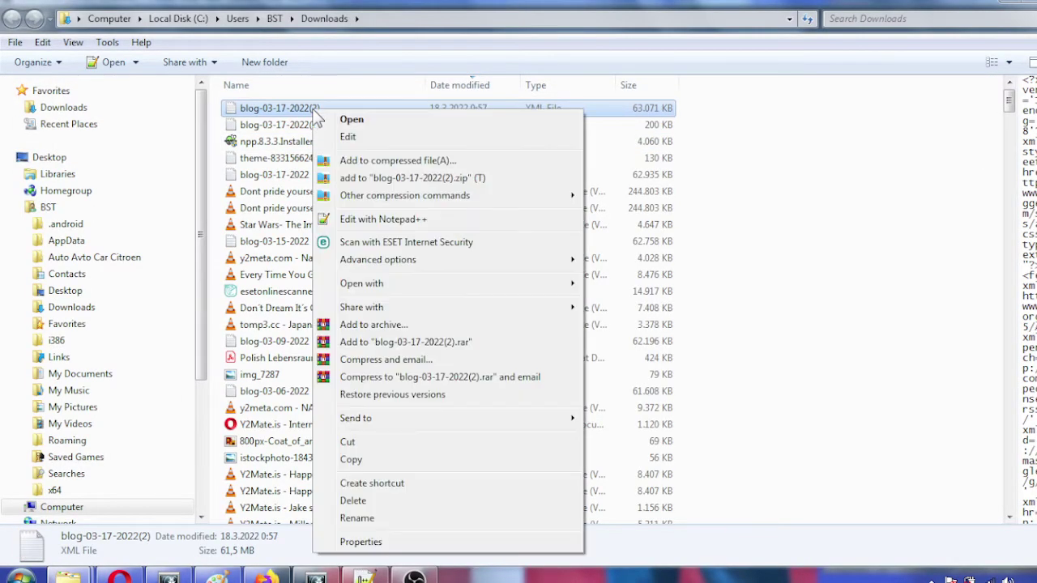
pyautogui.click(351, 521)
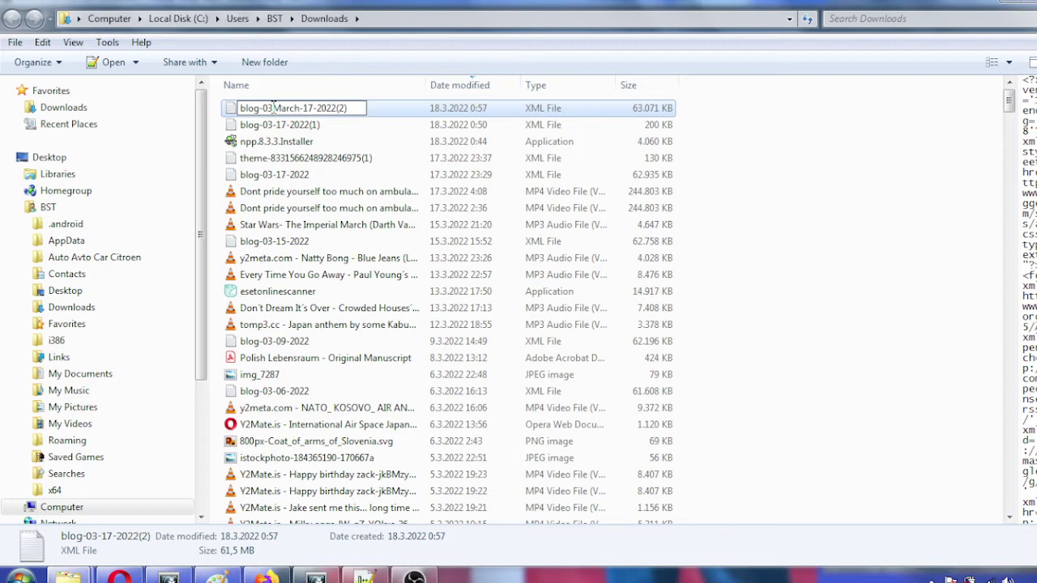
pyautogui.click(340, 225)
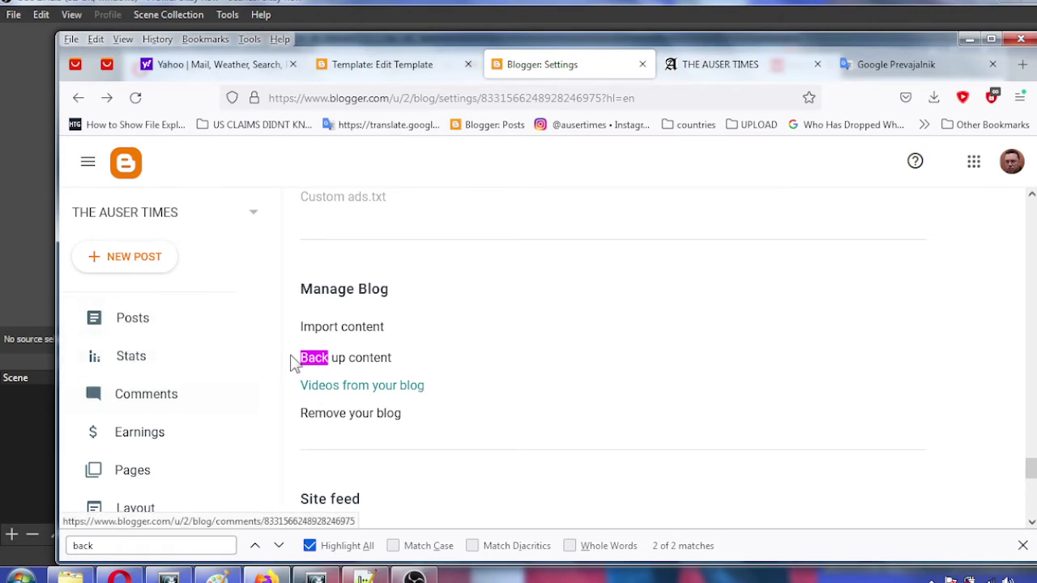
# Open THE AUSER TIMES blog's theme page, and in Opera cancel the expired content import for the Auser Smart blog
pyautogui.moveTo(272, 349); pyautogui.dragTo(269, 400)
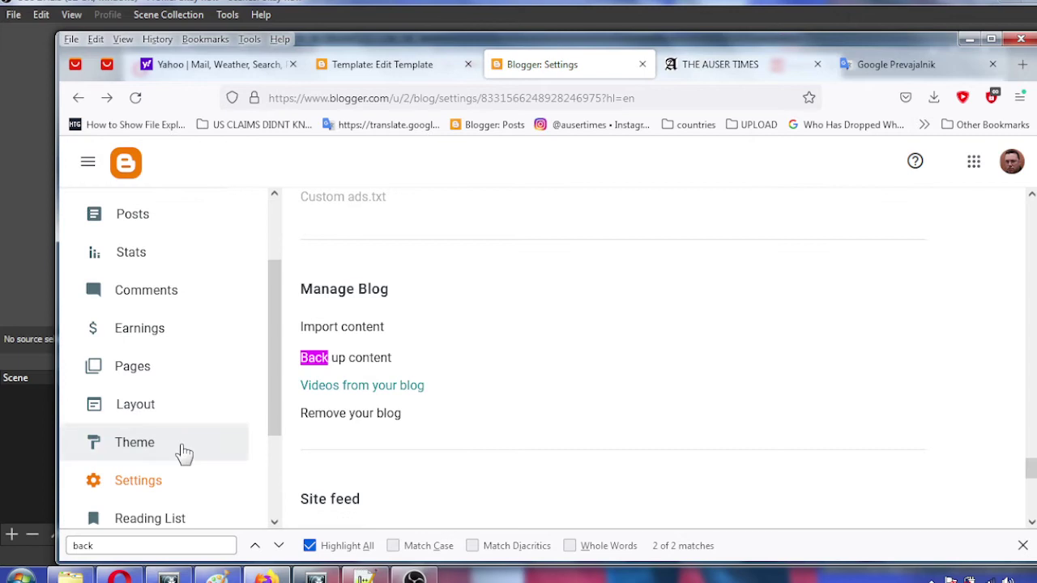
pyautogui.click(138, 444)
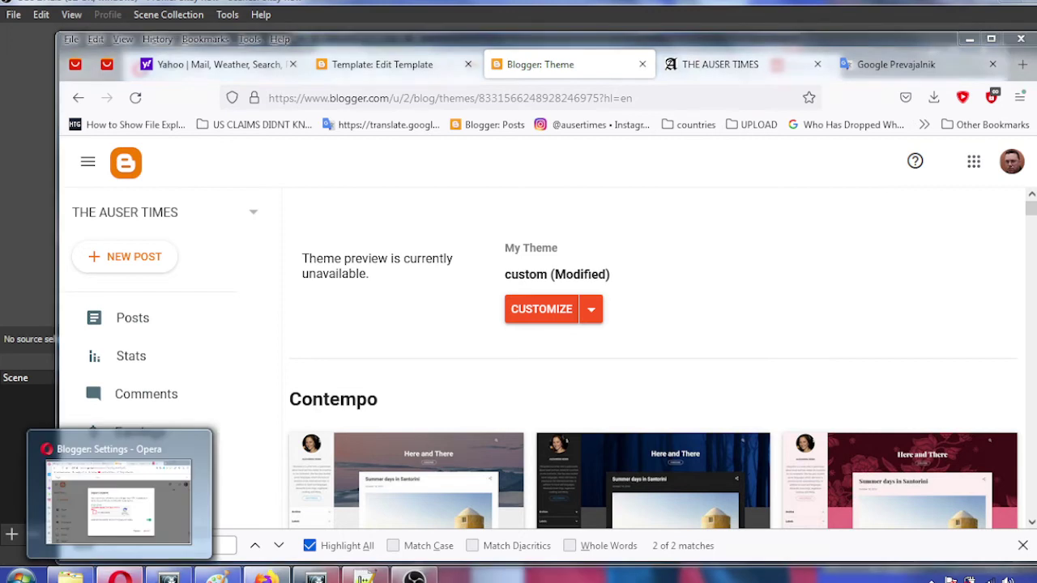
pyautogui.click(121, 494)
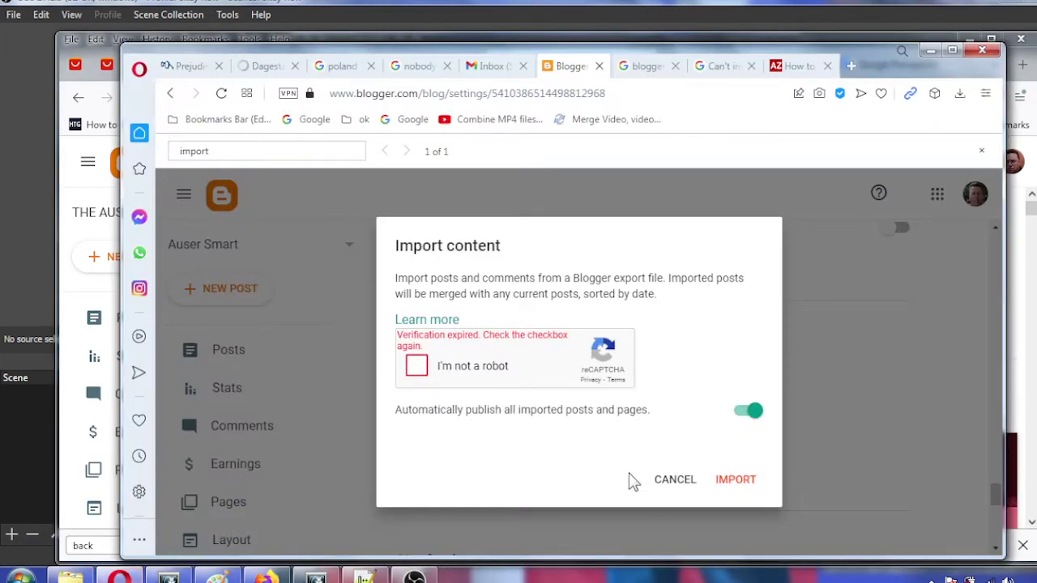
pyautogui.click(678, 482)
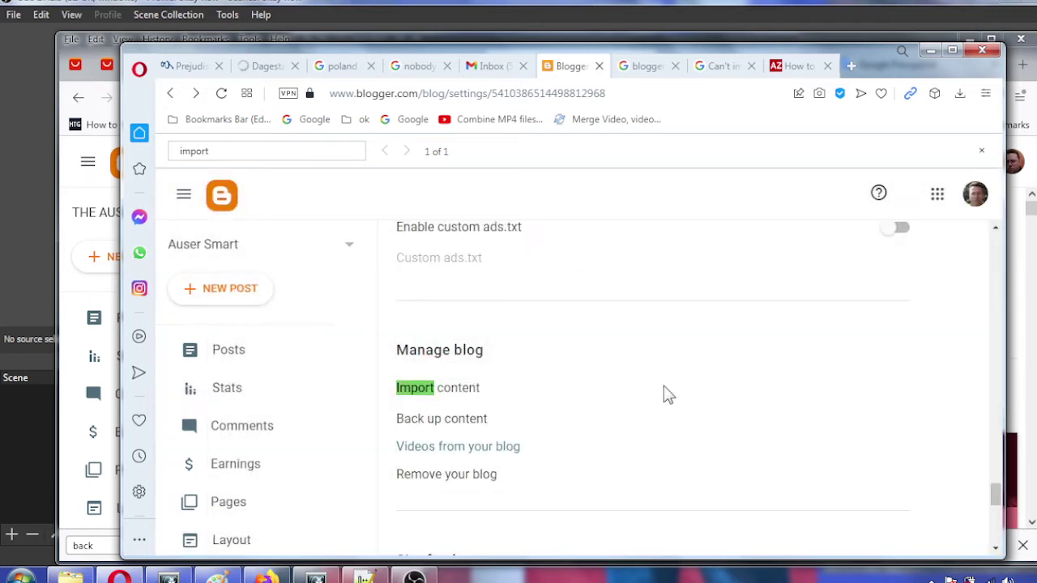
# Check the Google account signed in for the Auser Smart blog and open the blog's list of posts
pyautogui.click(975, 194)
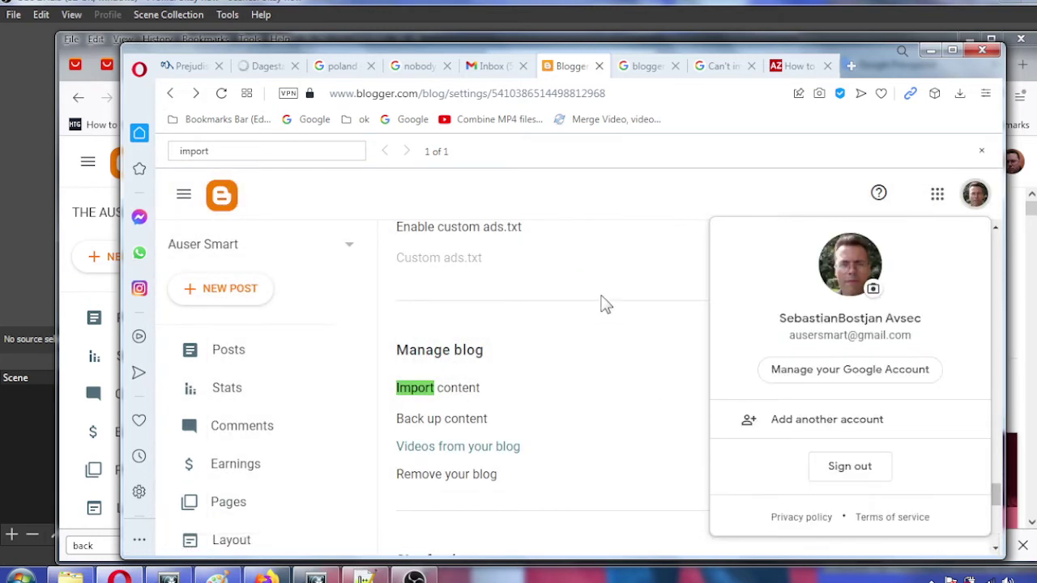
pyautogui.scroll(-3, 365, 438)
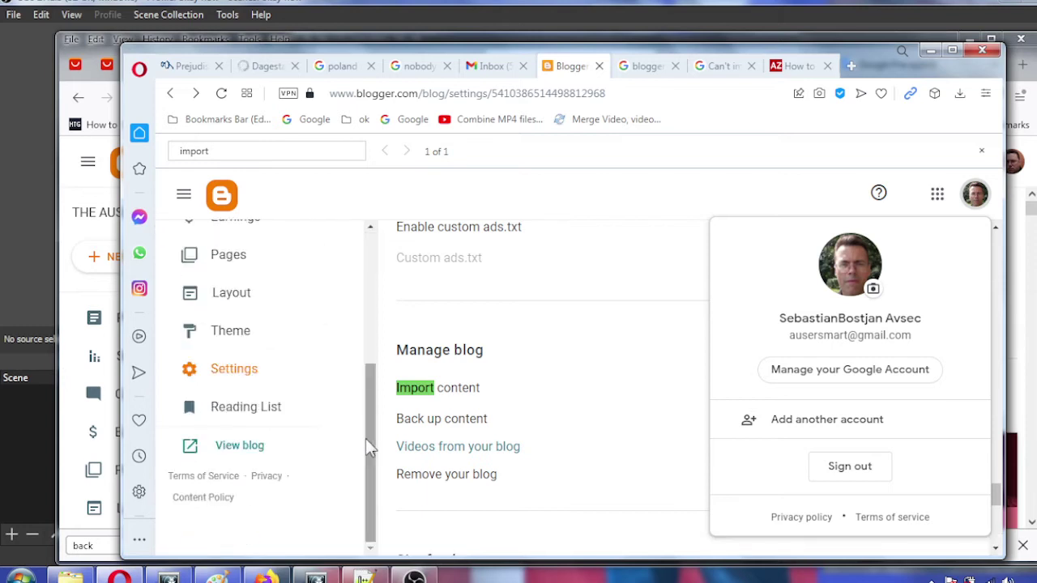
pyautogui.moveTo(366, 438); pyautogui.dragTo(365, 311)
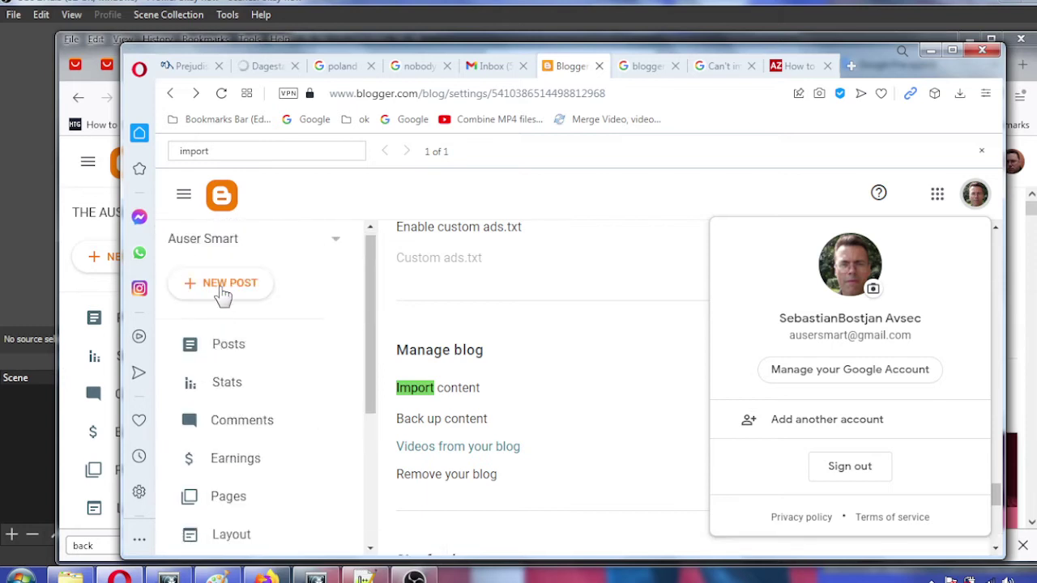
pyautogui.click(229, 347)
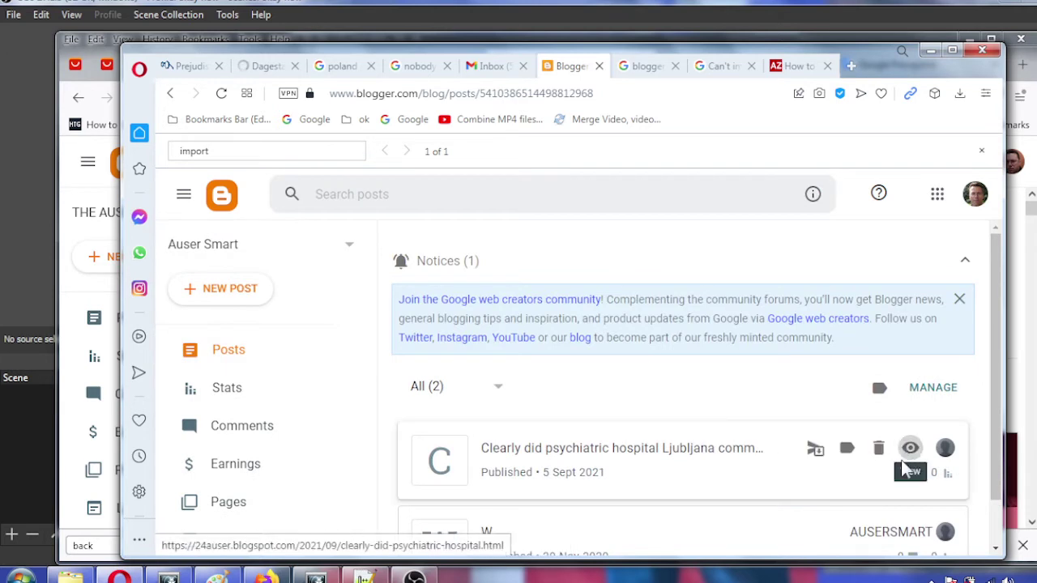
# View the Auser Smart blog's post from September 2021 and its home page in a wider window to examine the copied theme
pyautogui.click(902, 460)
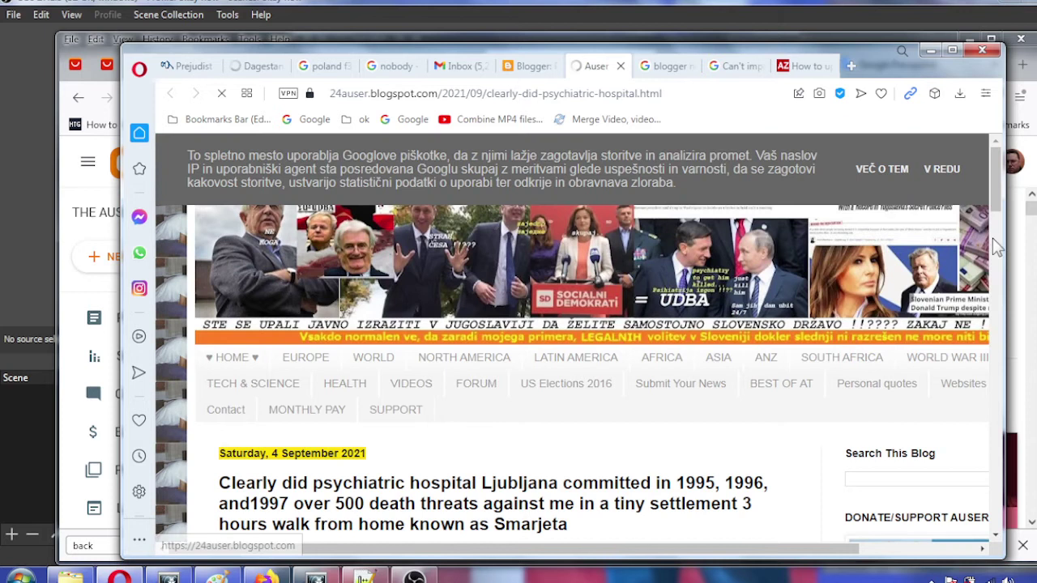
pyautogui.moveTo(1005, 249); pyautogui.dragTo(1029, 247)
pyautogui.click(956, 171)
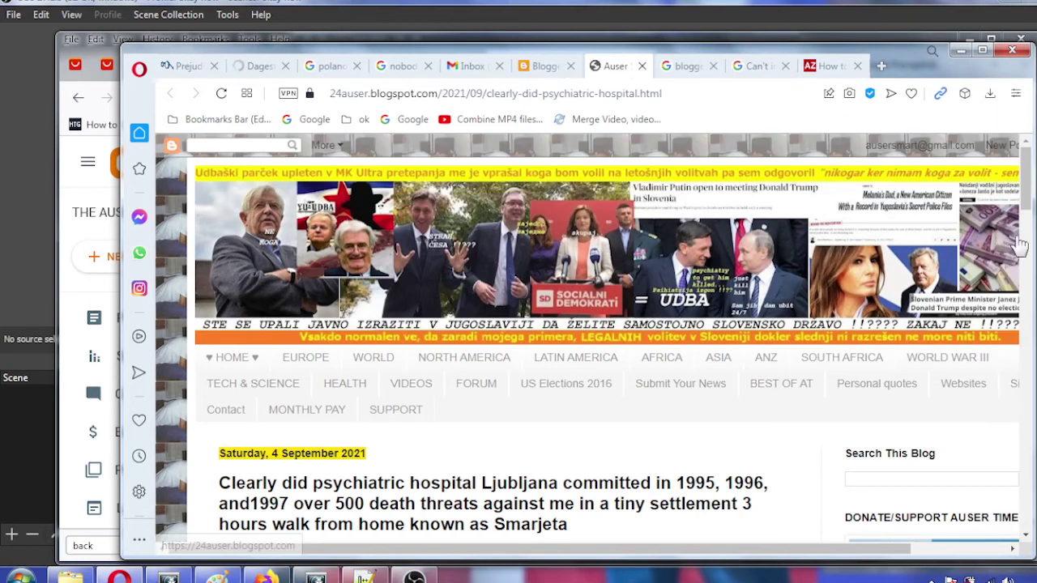
pyautogui.scroll(-4, 1022, 247)
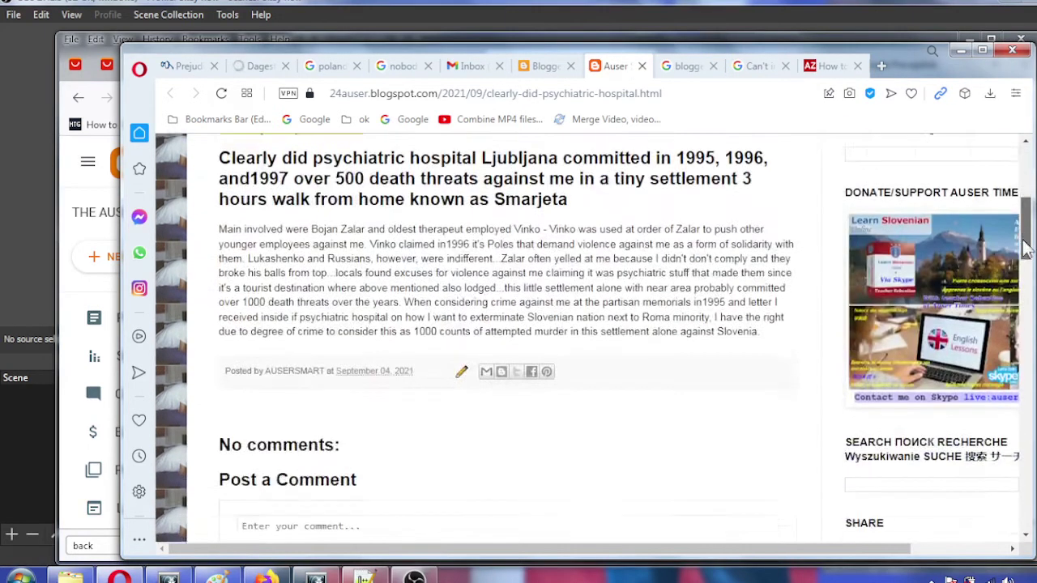
pyautogui.moveTo(1024, 247); pyautogui.dragTo(1016, 187)
pyautogui.click(219, 343)
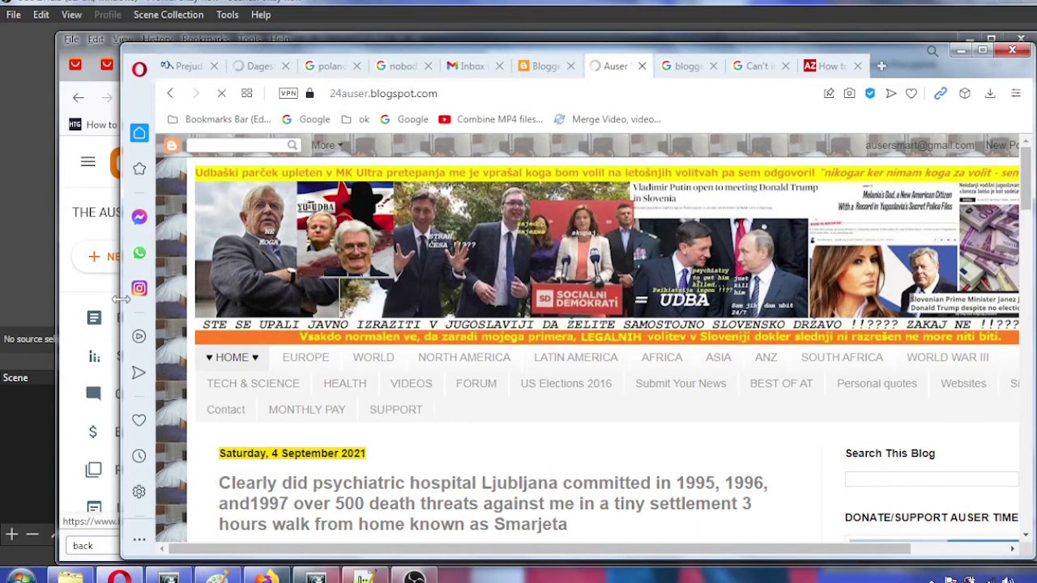
pyautogui.moveTo(122, 299)
pyautogui.mouseDown()
pyautogui.moveTo(93, 299)
pyautogui.moveTo(105, 299)
pyautogui.mouseUp()
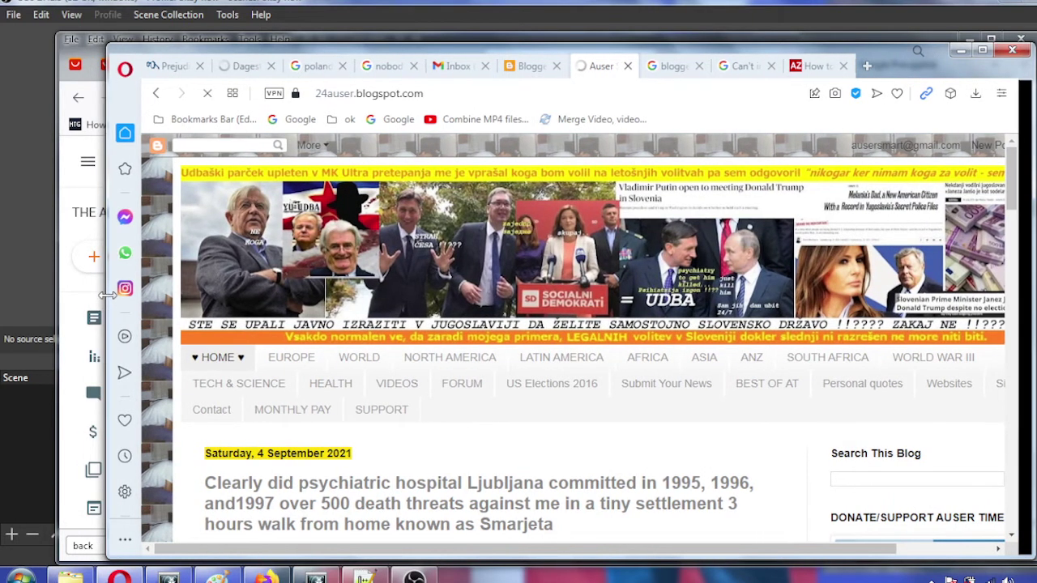
# Switch to Firefox and open THE AUSER TIMES blog's list of posts
pyautogui.click(81, 300)
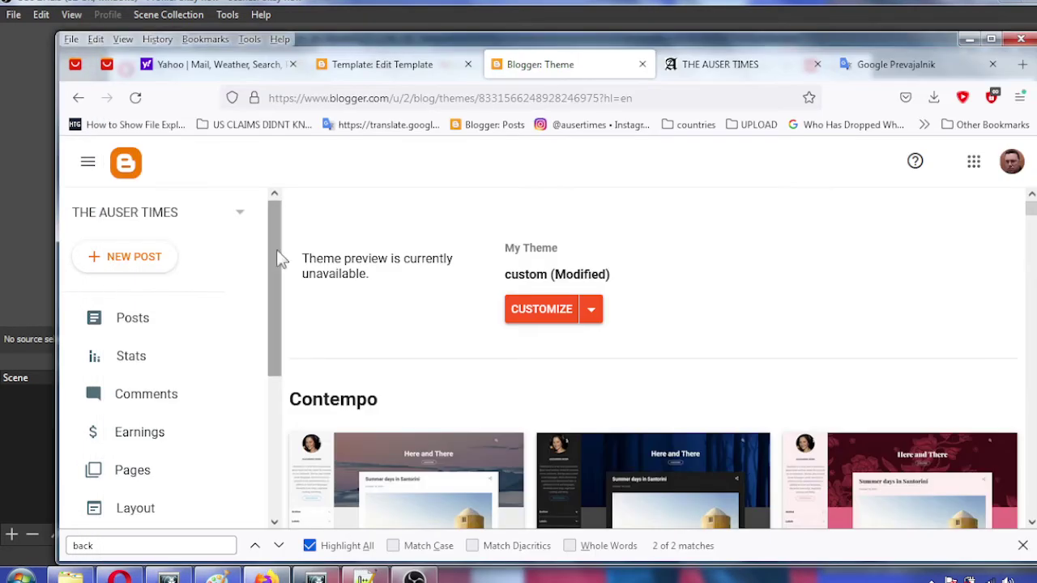
pyautogui.click(154, 320)
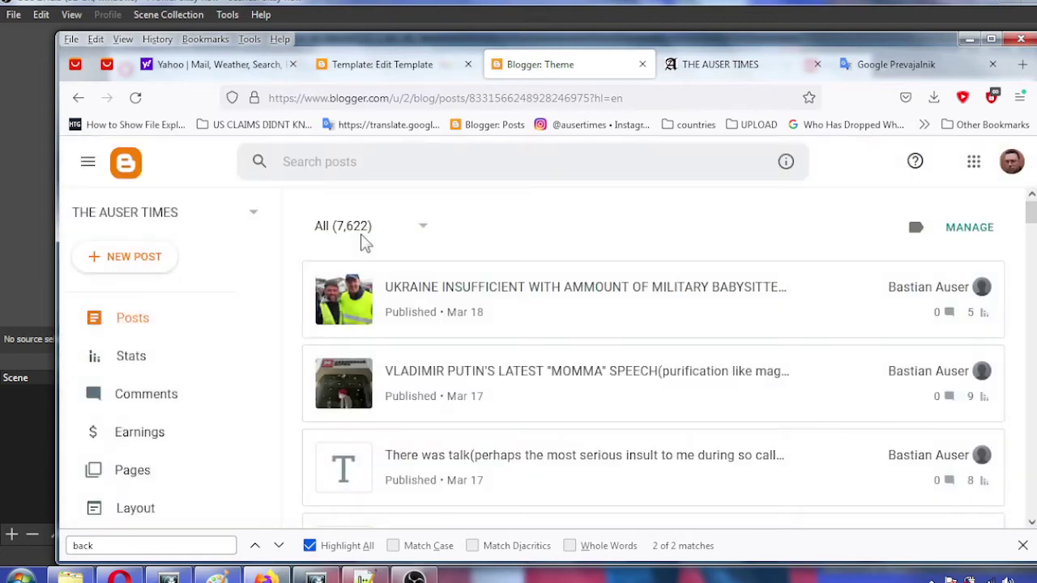
# Switch back to Opera and find the content import option in the Auser Smart blog's settings by searching for "import"
pyautogui.moveTo(269, 579)
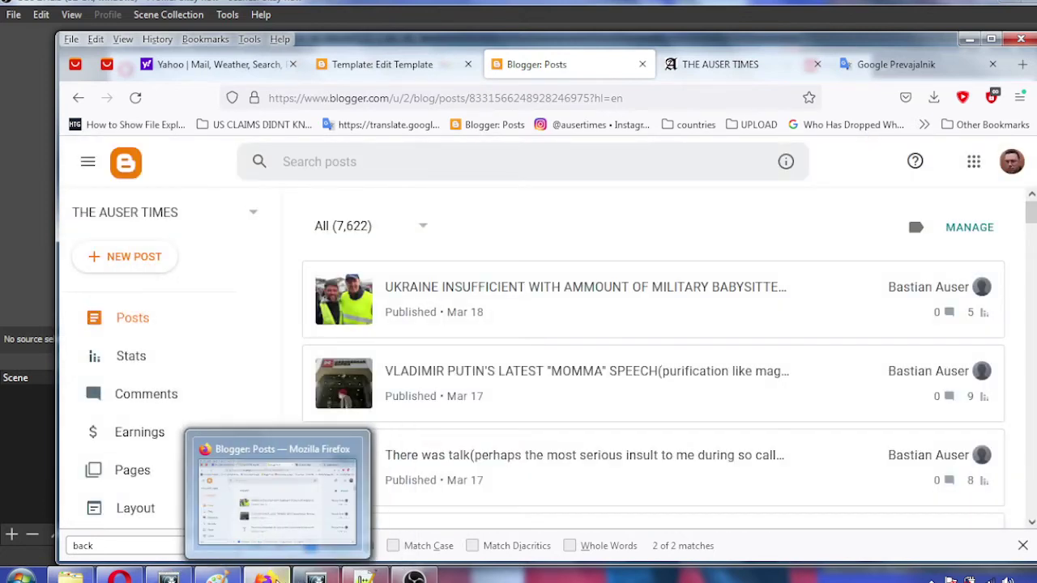
pyautogui.click(120, 577)
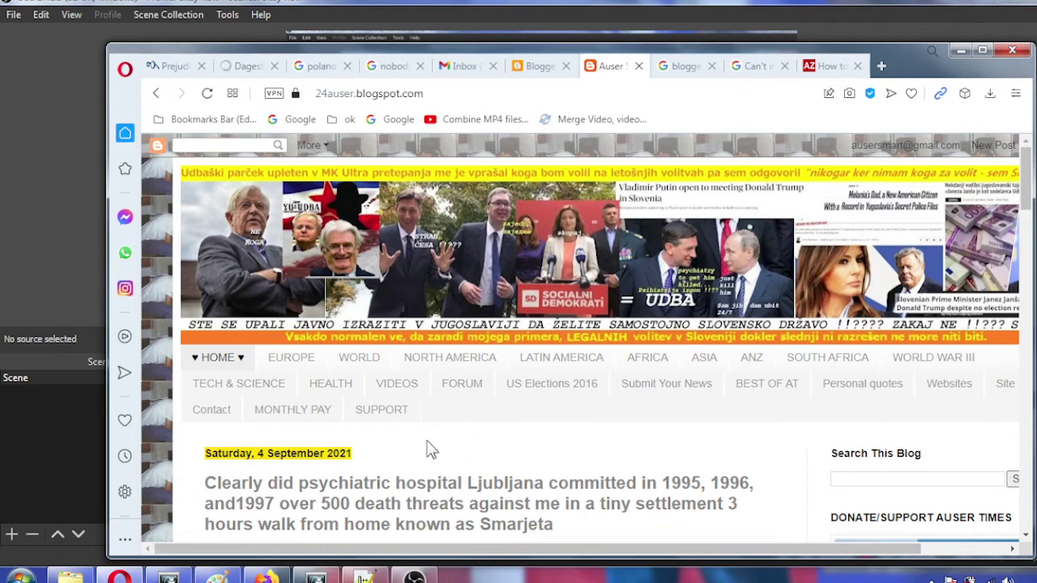
pyautogui.moveTo(1026, 178)
pyautogui.mouseDown()
pyautogui.moveTo(1025, 287)
pyautogui.moveTo(1022, 180)
pyautogui.mouseUp()
pyautogui.click(539, 66)
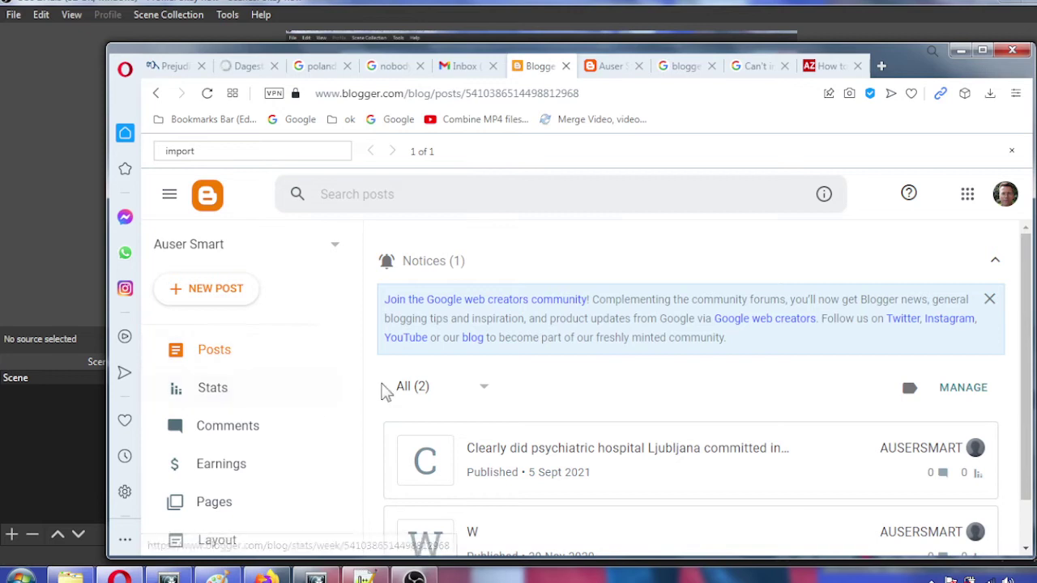
pyautogui.moveTo(357, 385); pyautogui.dragTo(355, 486)
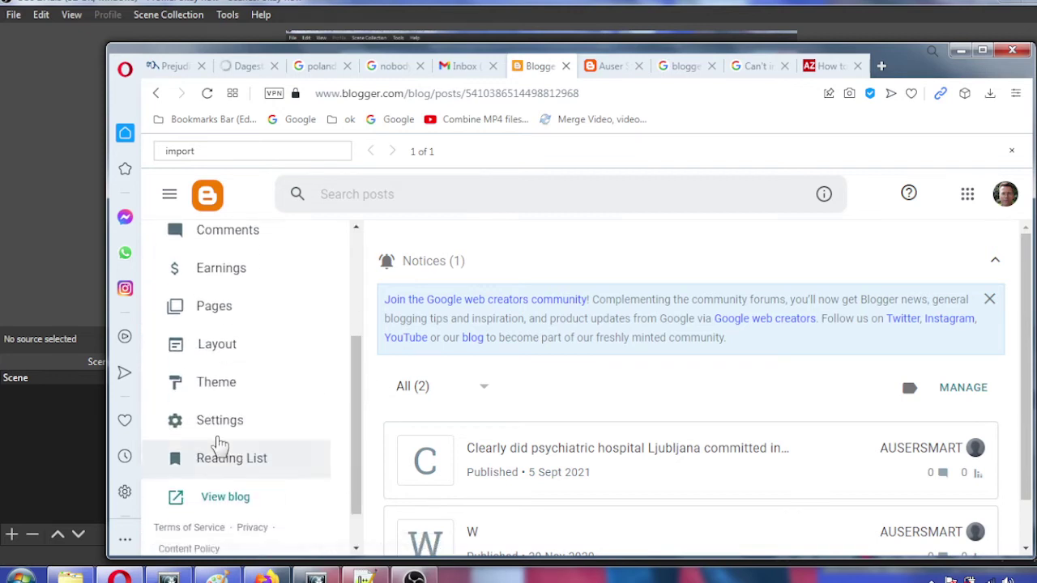
pyautogui.click(208, 421)
pyautogui.hotkey('ctrl', 'f')
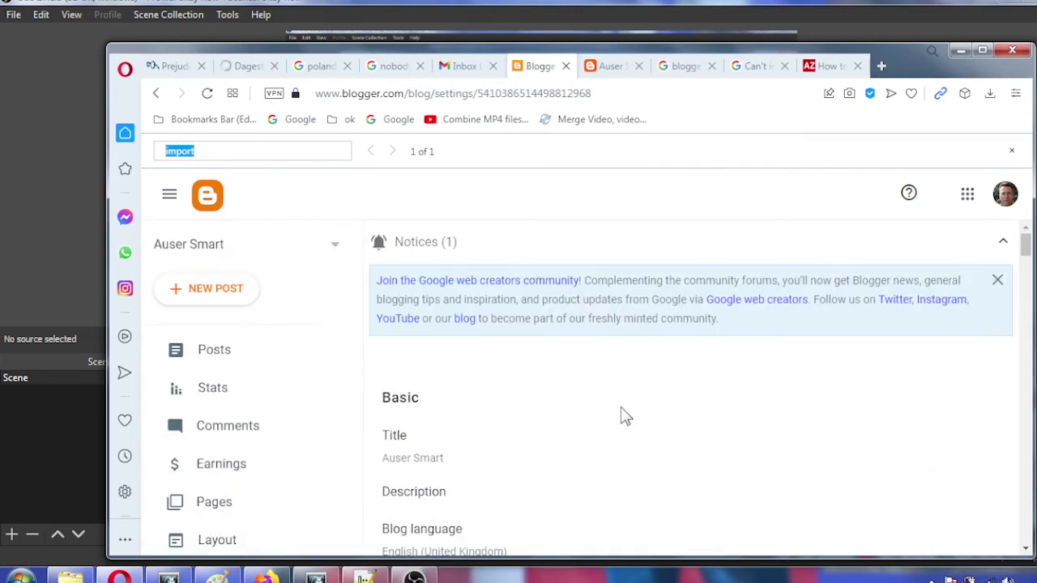
pyautogui.write('impo')
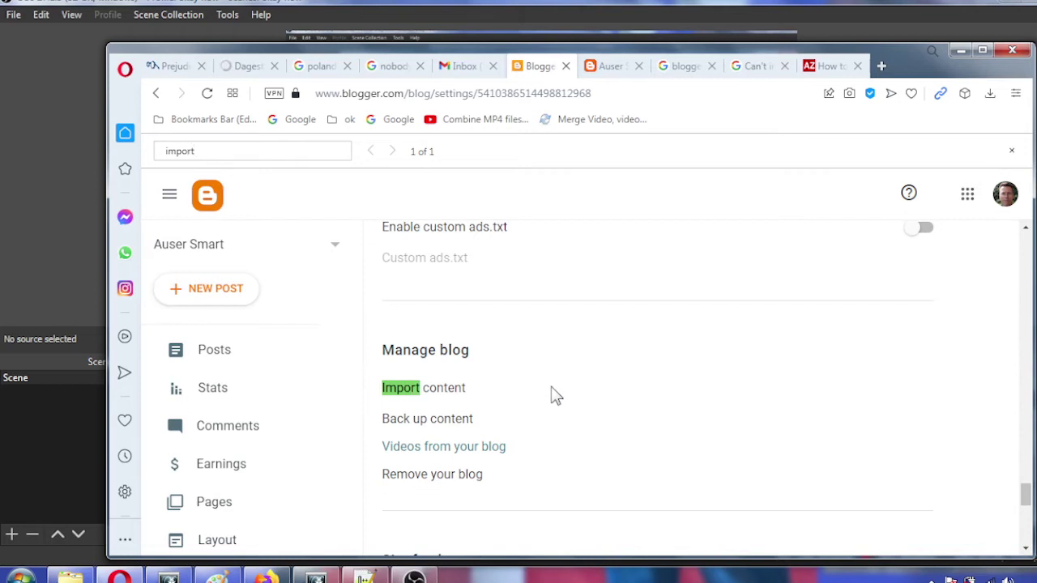
# Start a content import for the Auser Smart blog, complete the robot verification and browse for the backup file
pyautogui.click(443, 397)
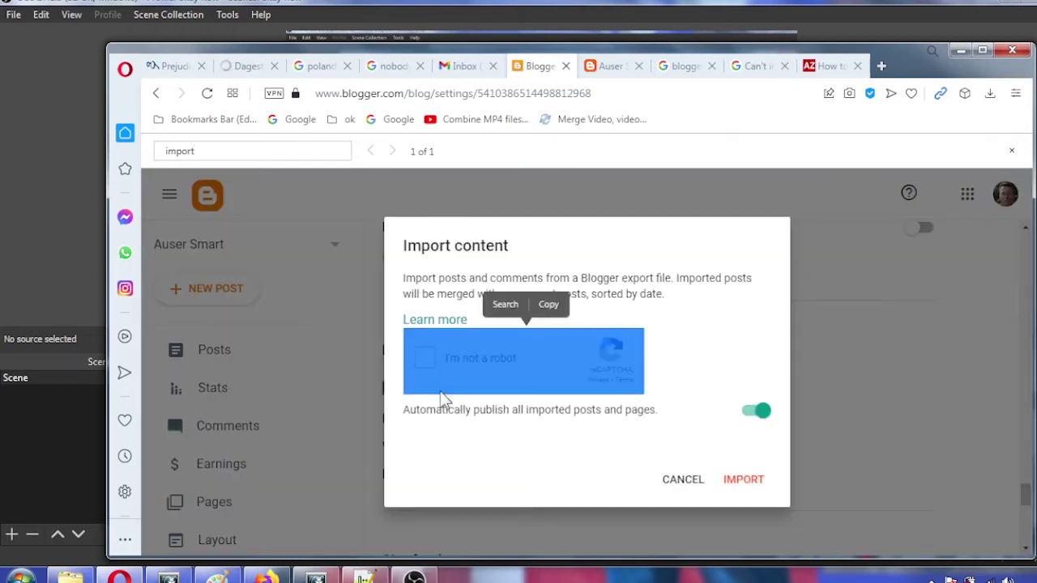
pyautogui.click(521, 472)
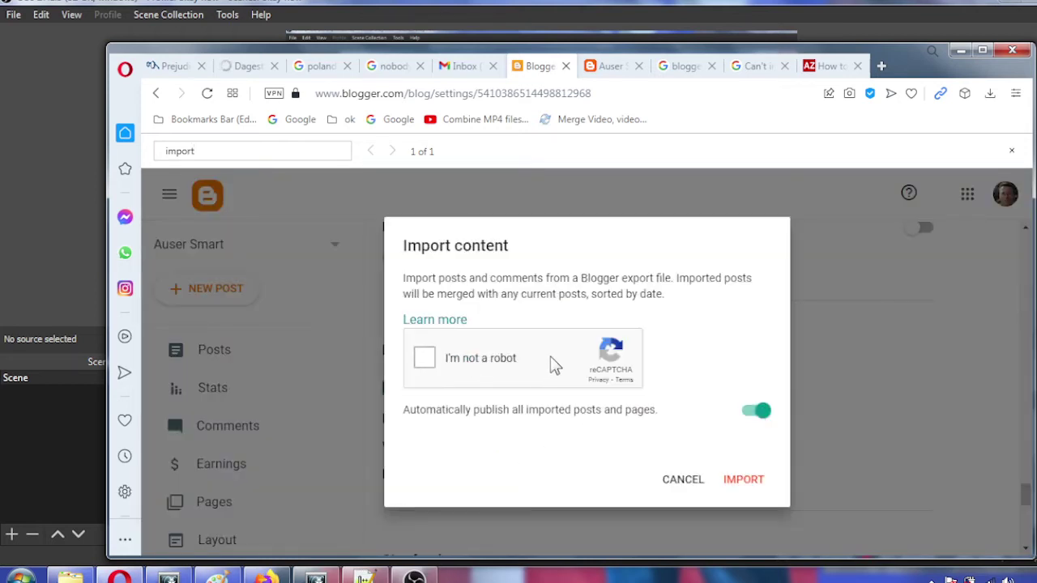
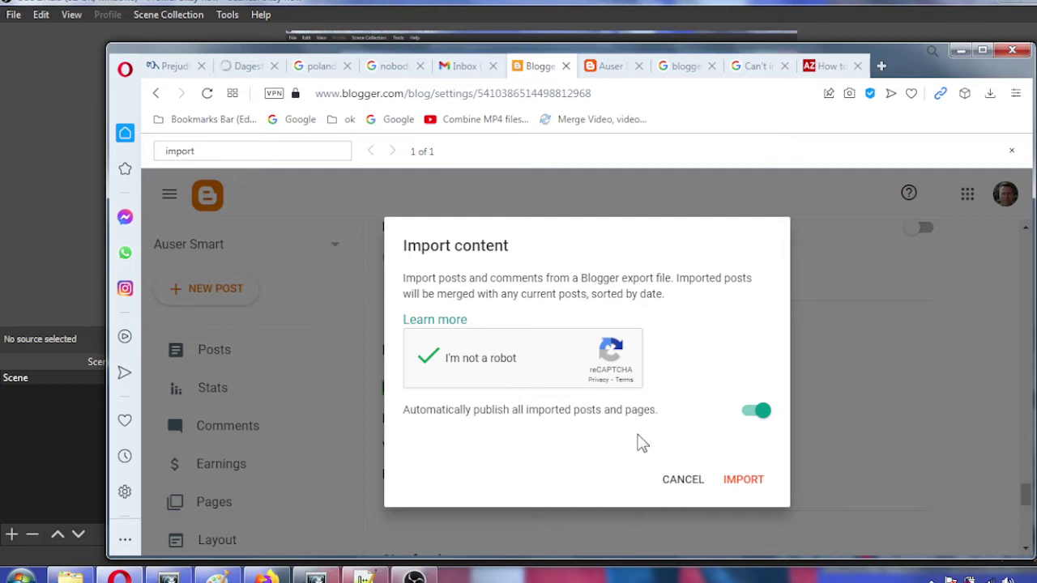
pyautogui.click(743, 486)
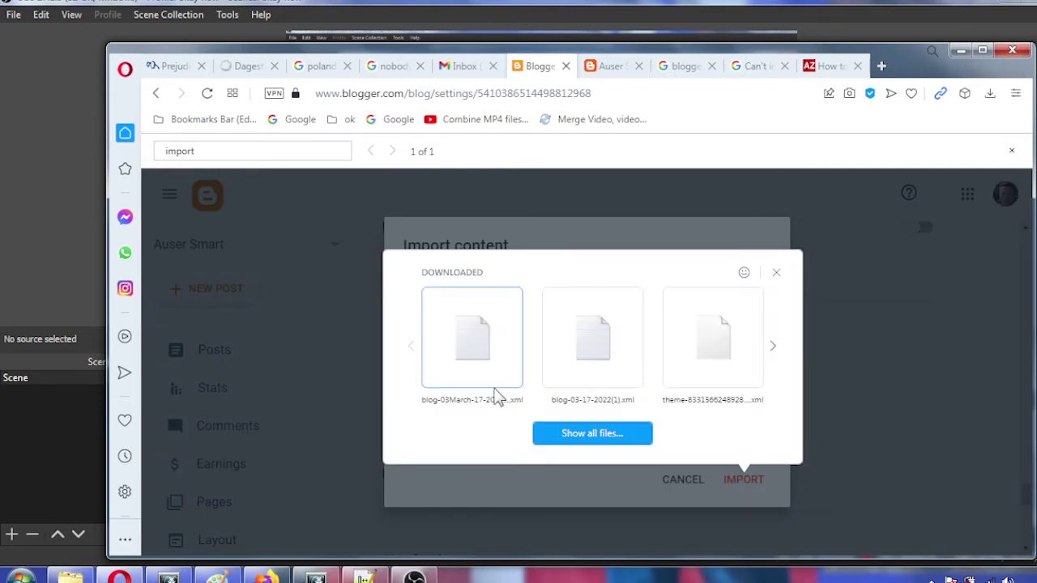
pyautogui.click(773, 348)
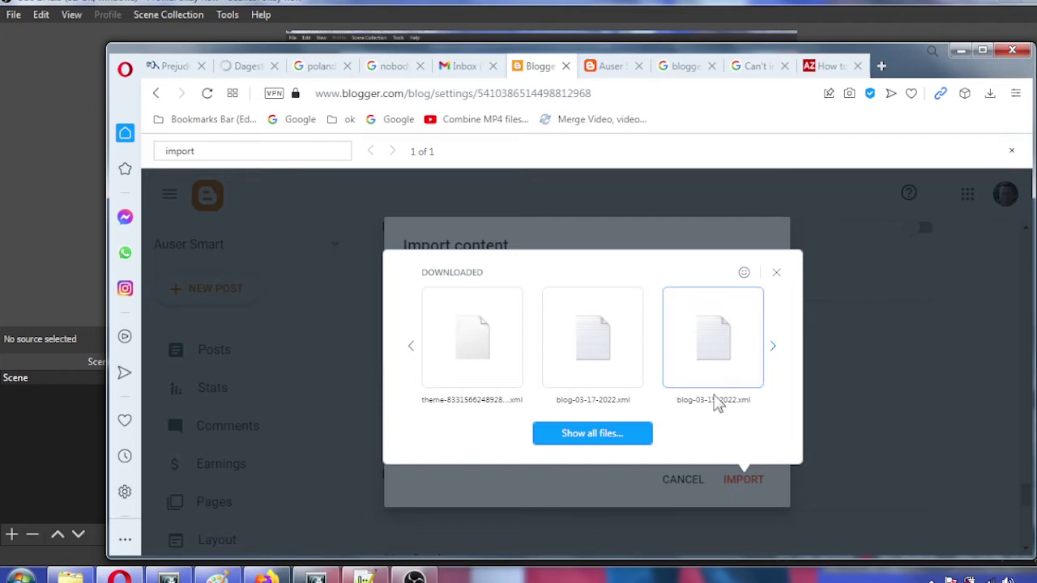
pyautogui.click(683, 392)
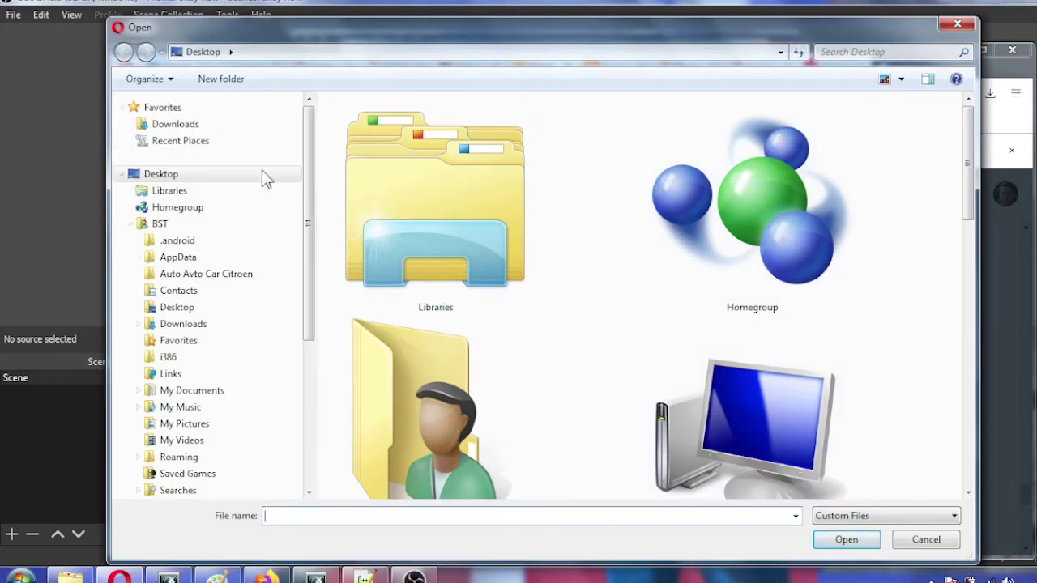
# Try to import the backup file blog-03March-17-2022(2) from the Downloads folder
pyautogui.click(162, 127)
pyautogui.moveTo(970, 121); pyautogui.dragTo(968, 239)
pyautogui.click(741, 212)
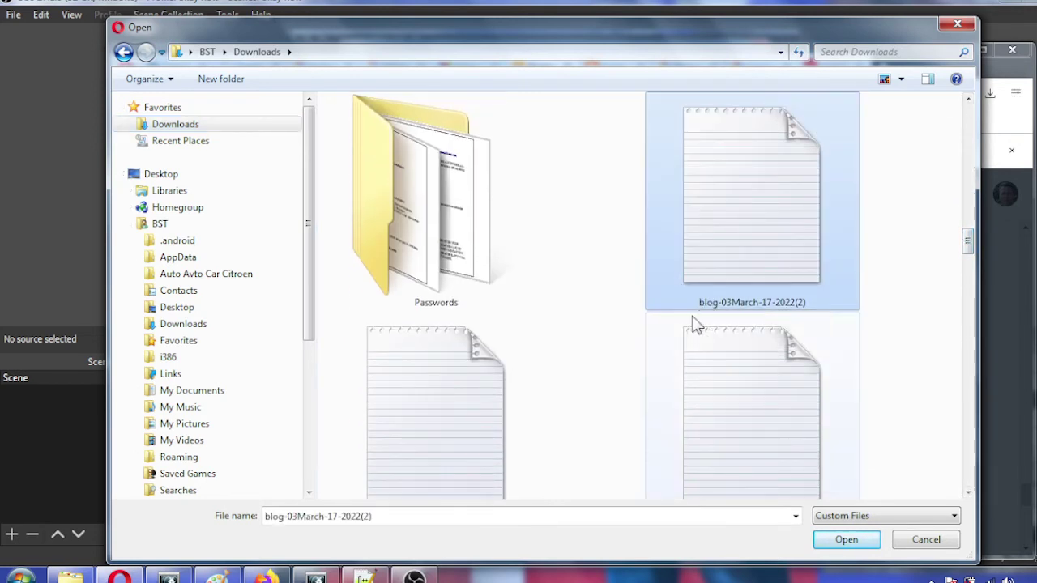
pyautogui.doubleClick(749, 203)
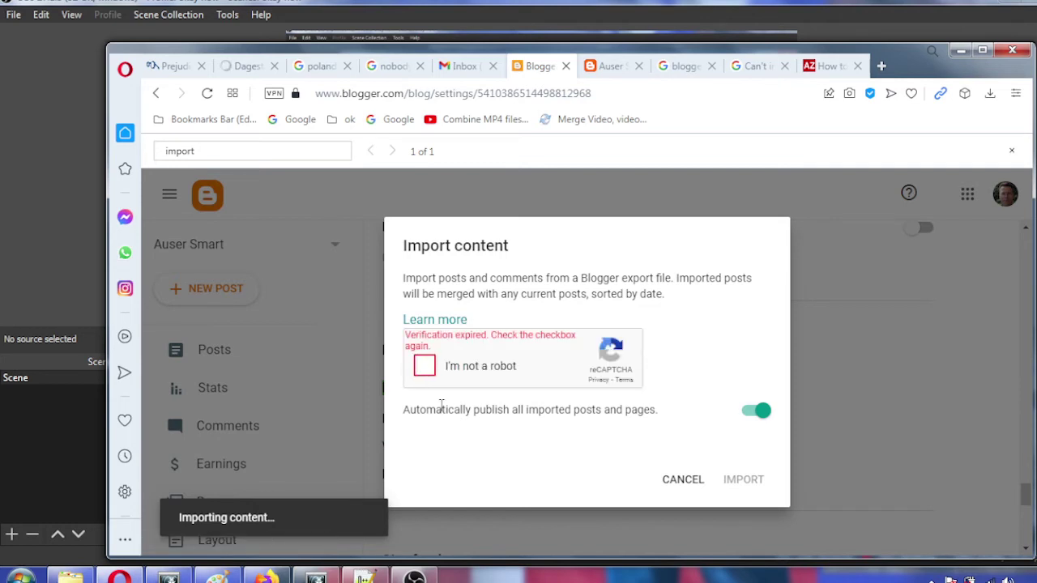
# Complete the expired robot verification in the content import dialog again
pyautogui.click(425, 366)
pyautogui.click(426, 366)
pyautogui.click(425, 366)
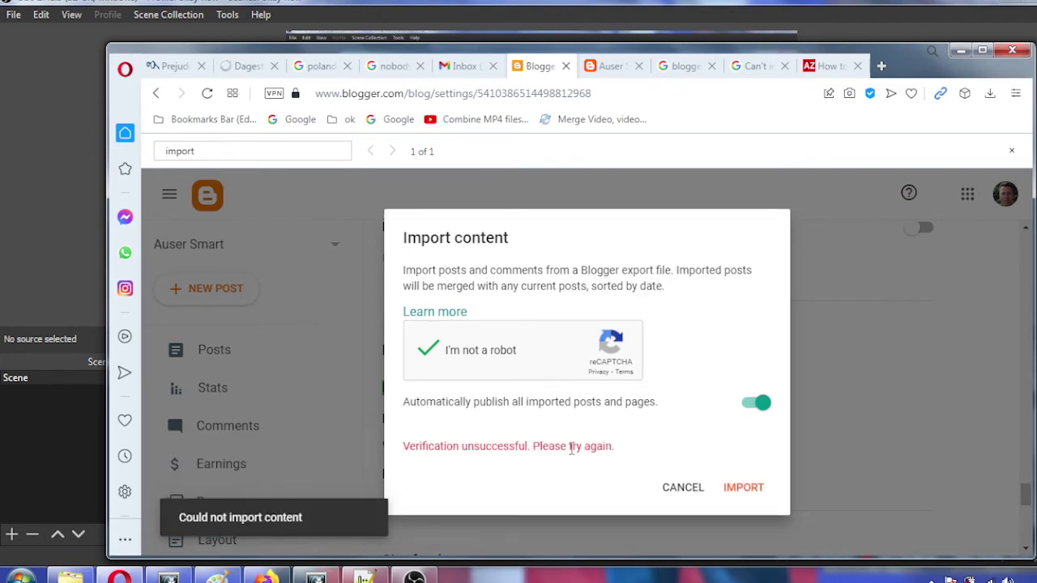
# Retry the content import, looking through the recently downloaded files and choosing the blog backup from the Downloads folder
pyautogui.click(744, 490)
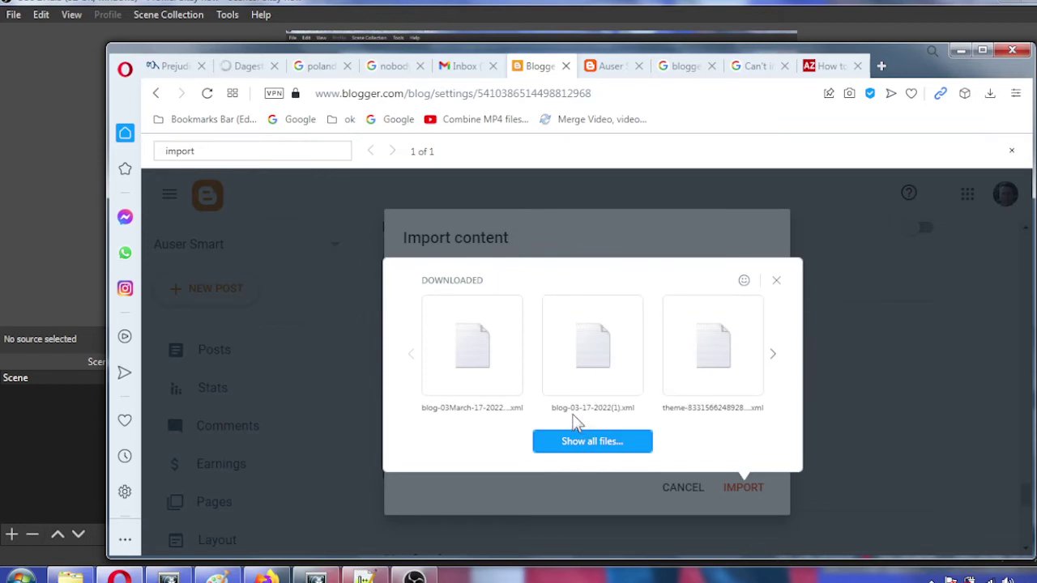
pyautogui.click(774, 357)
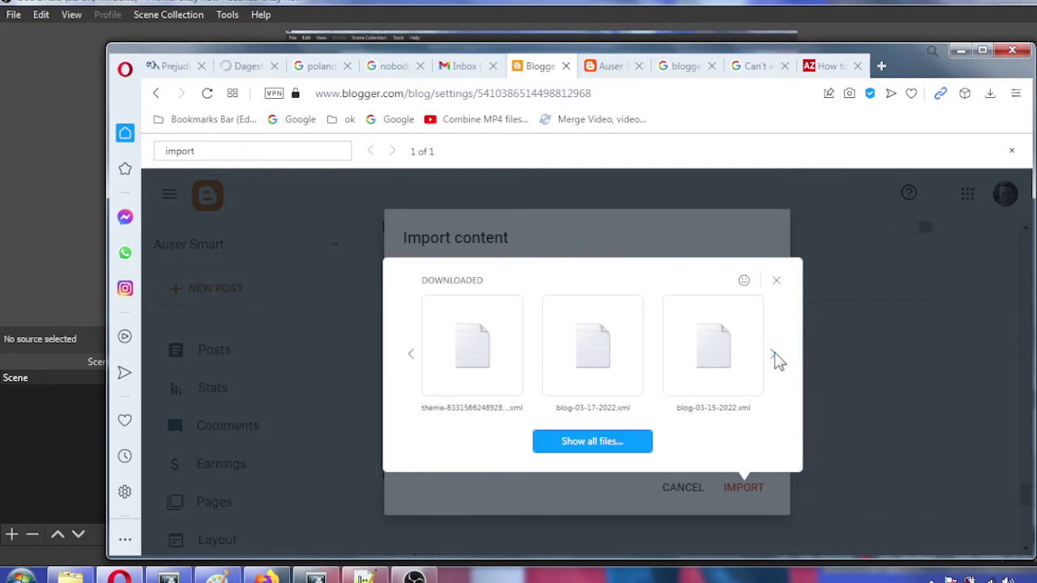
pyautogui.click(774, 357)
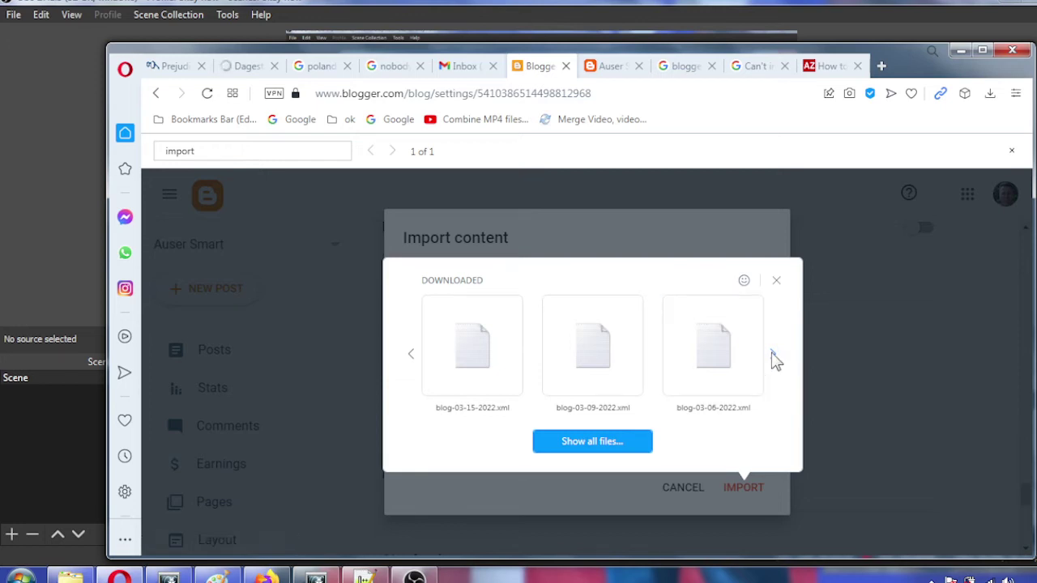
pyautogui.click(775, 357)
pyautogui.click(775, 356)
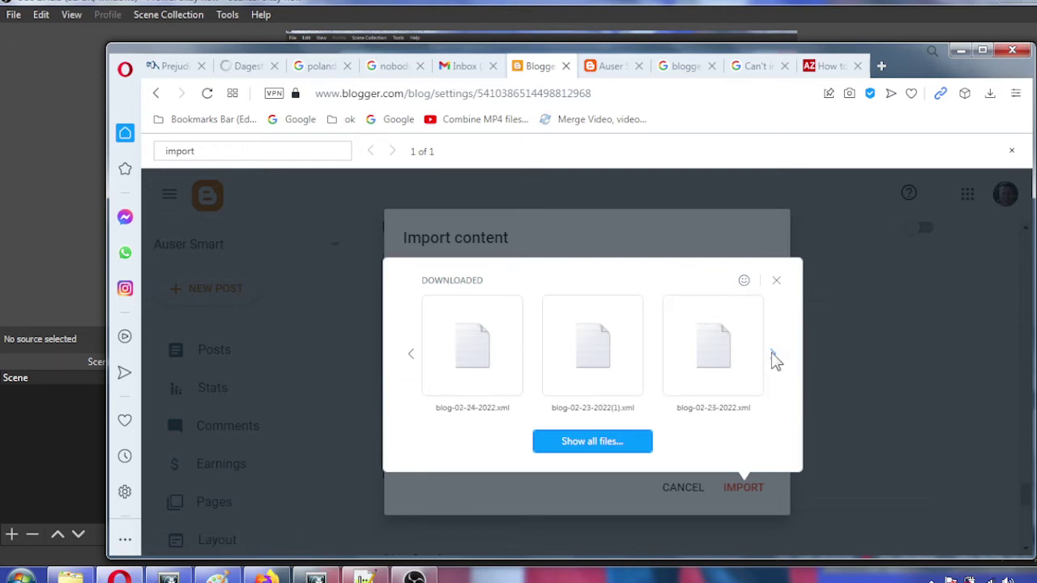
pyautogui.click(602, 444)
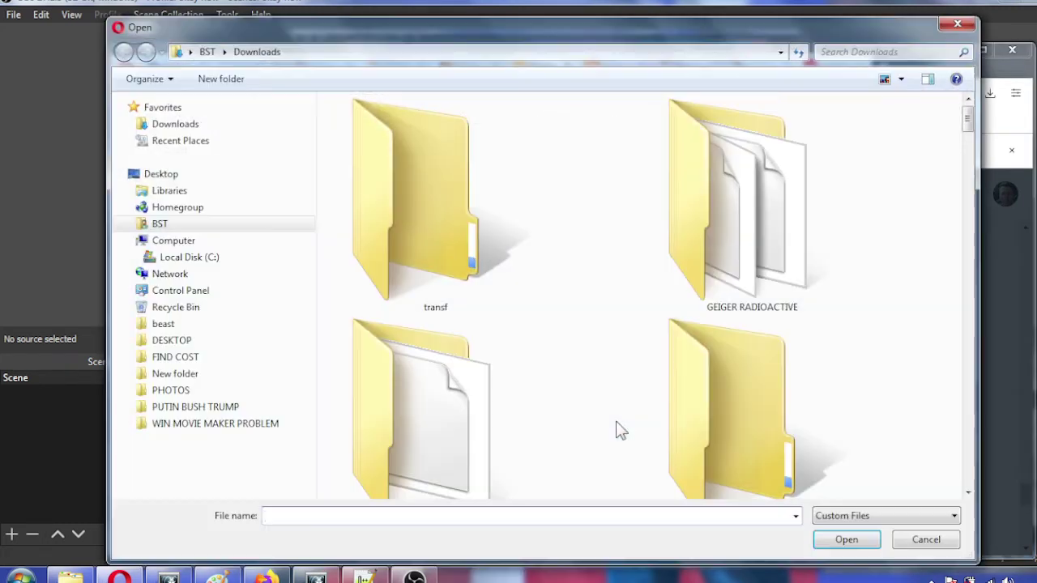
pyautogui.moveTo(967, 123); pyautogui.dragTo(931, 248)
pyautogui.doubleClick(740, 270)
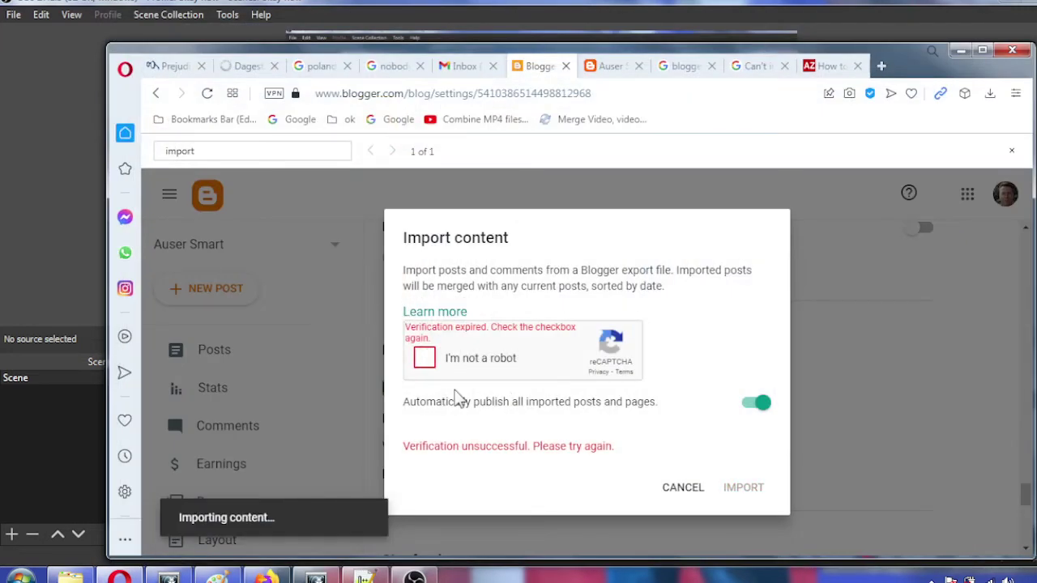
# Renew the import's robot verification by selecting all squares with taxis and submitting the answer
pyautogui.click(426, 360)
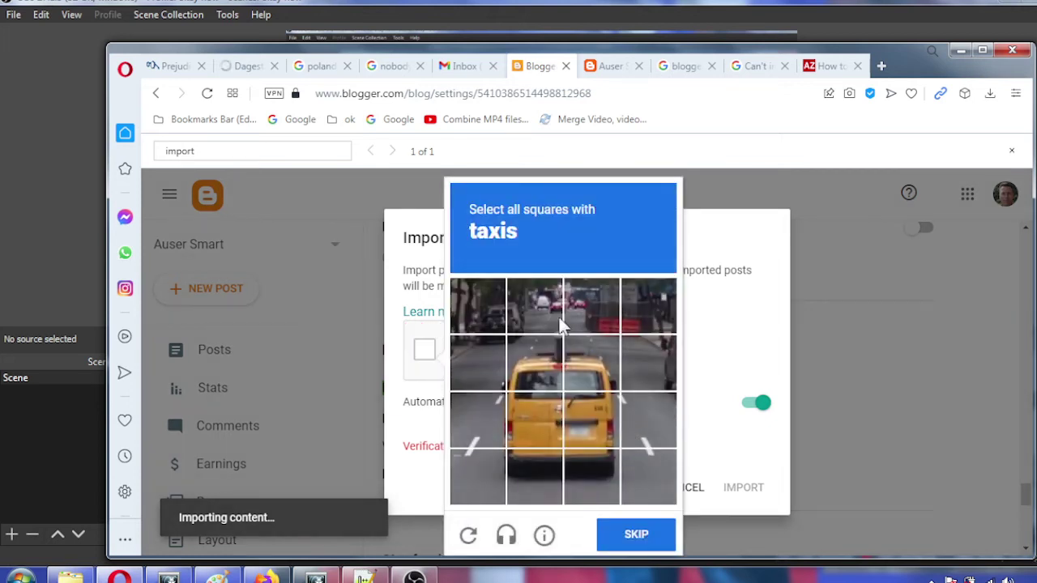
pyautogui.click(533, 369)
pyautogui.click(589, 371)
pyautogui.click(593, 435)
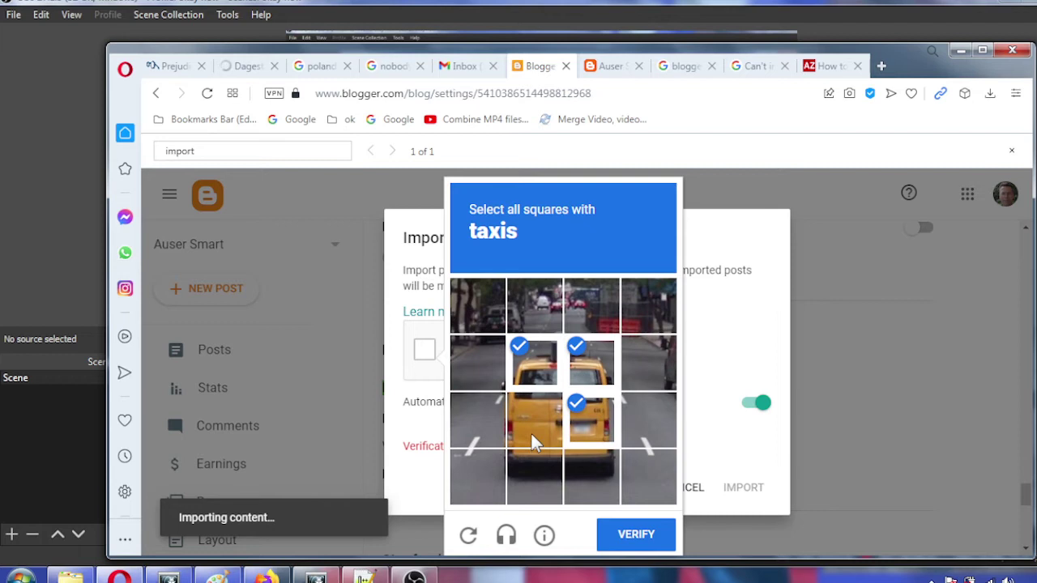
pyautogui.click(532, 434)
pyautogui.click(530, 474)
pyautogui.click(596, 474)
pyautogui.click(616, 534)
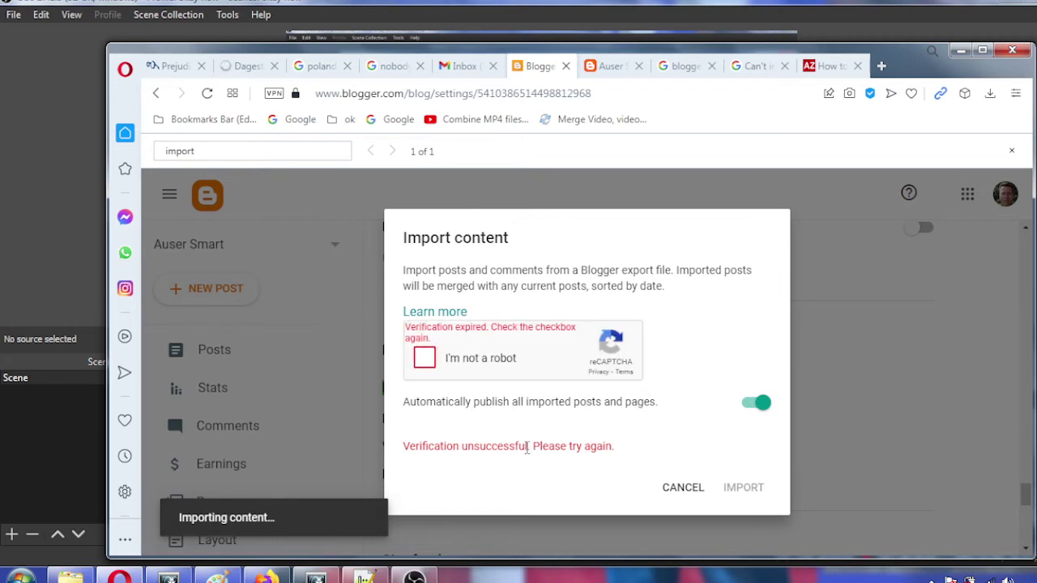
# Repeat the robot verification by selecting all images with a fire hydrant, and cancel the content import dialog
pyautogui.click(425, 358)
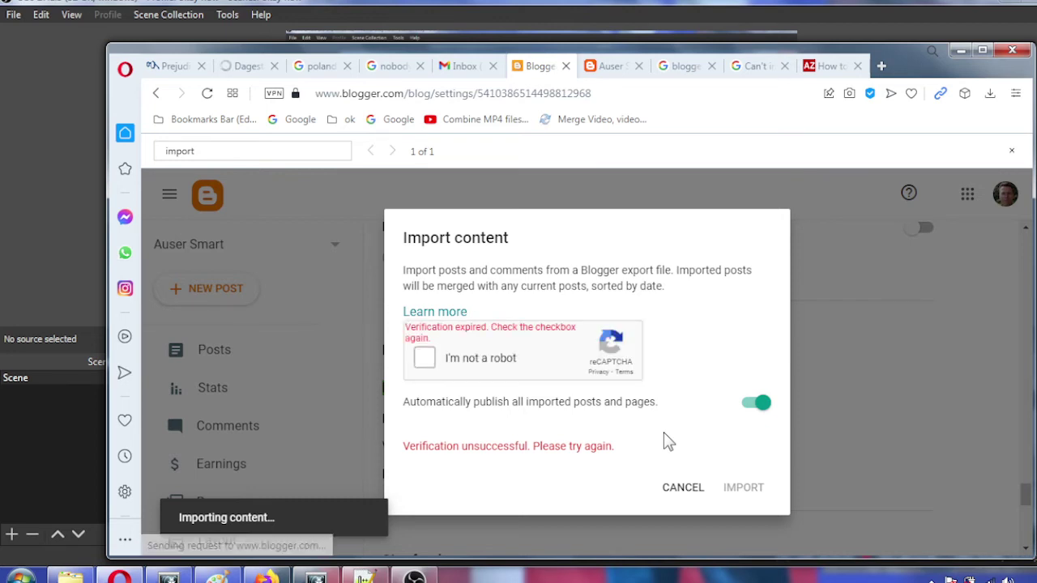
pyautogui.click(425, 357)
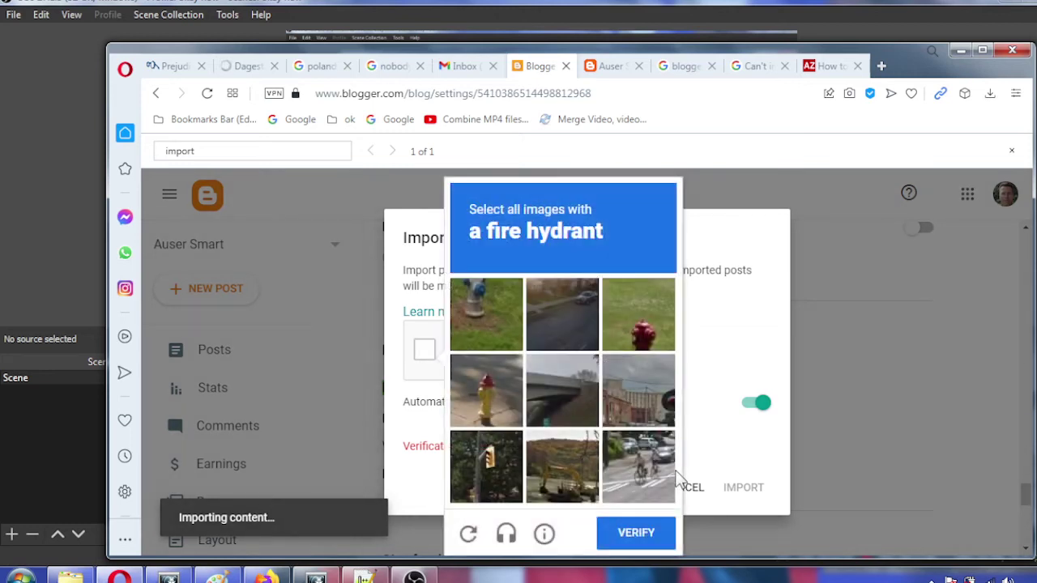
pyautogui.click(632, 342)
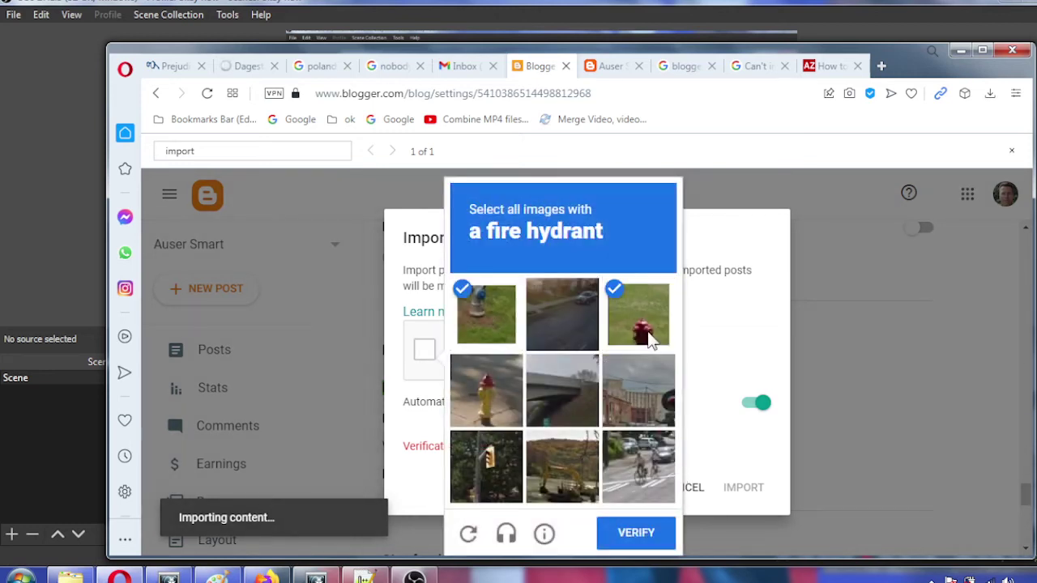
pyautogui.click(474, 398)
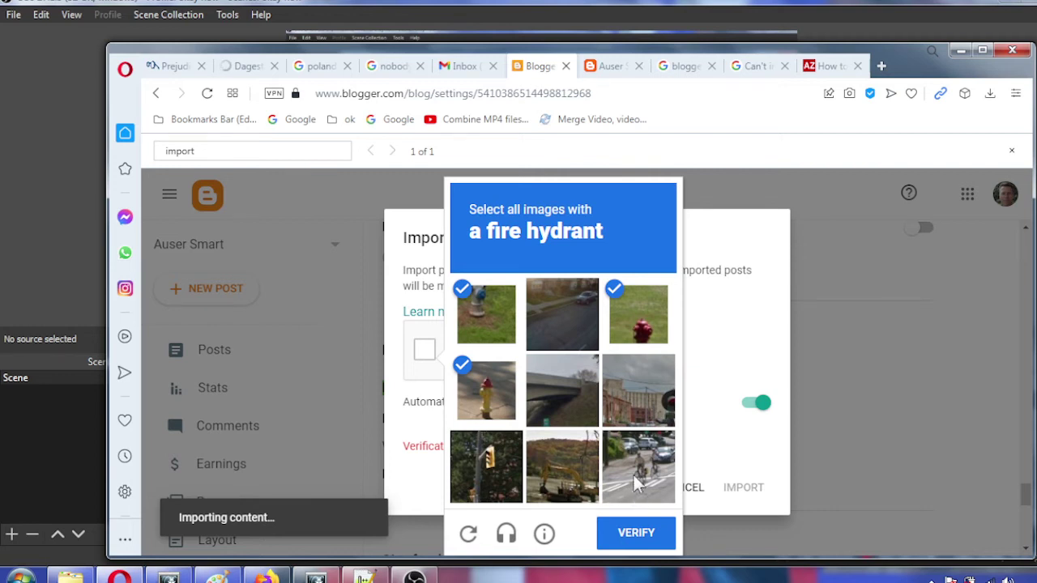
pyautogui.click(636, 534)
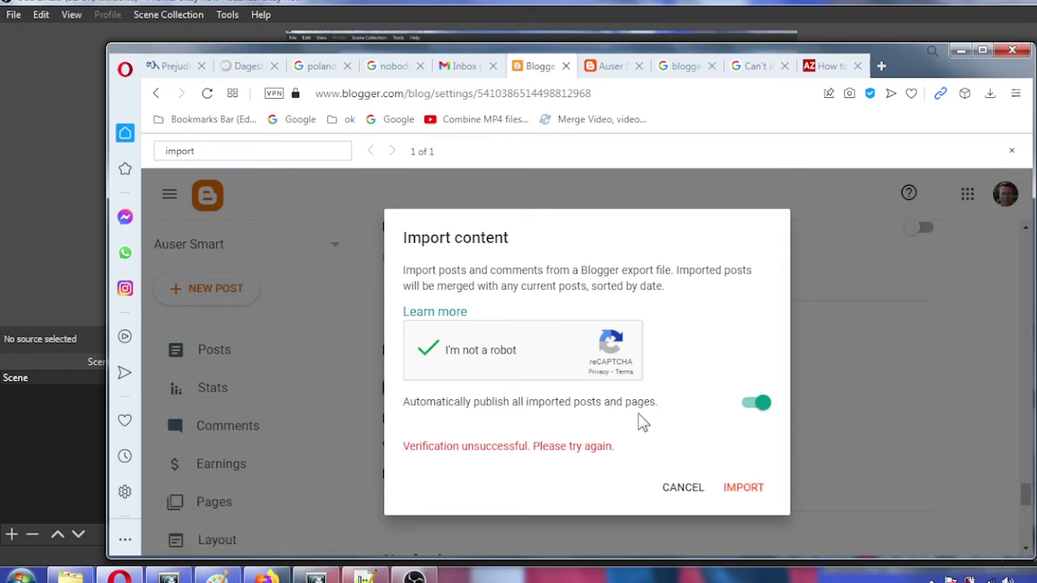
pyautogui.click(672, 496)
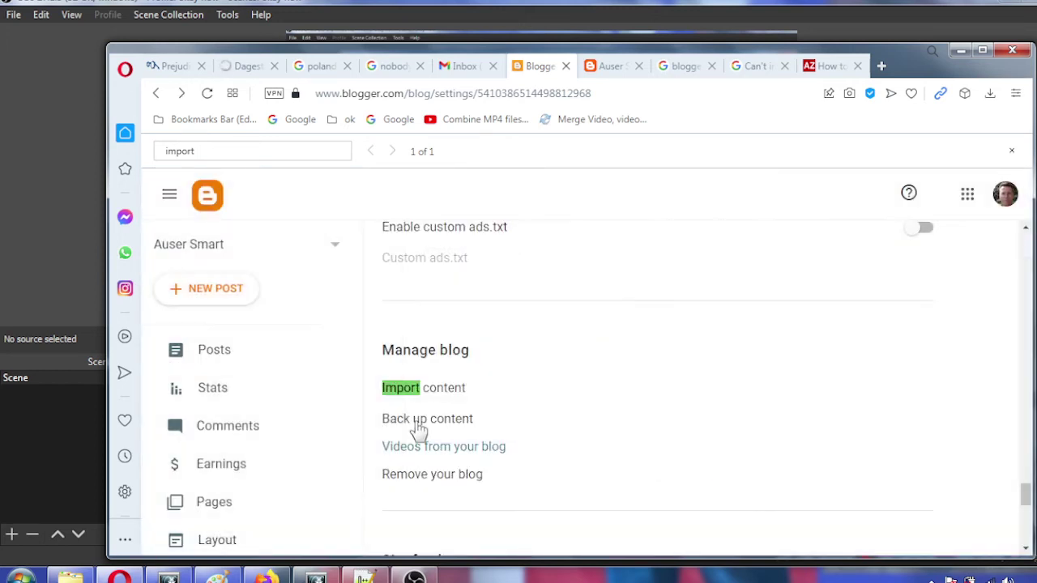
# Delete both posts of the Auser Smart blog, "W" from 29 Nov 2020 and the one published on 5 Sept 2021
pyautogui.click(308, 408)
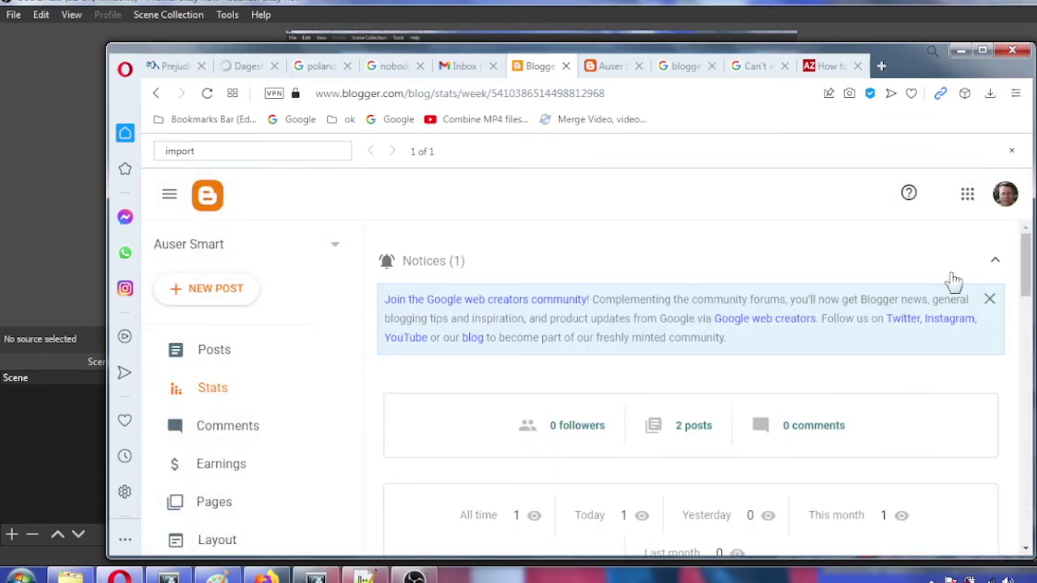
pyautogui.moveTo(1024, 273); pyautogui.dragTo(1021, 225)
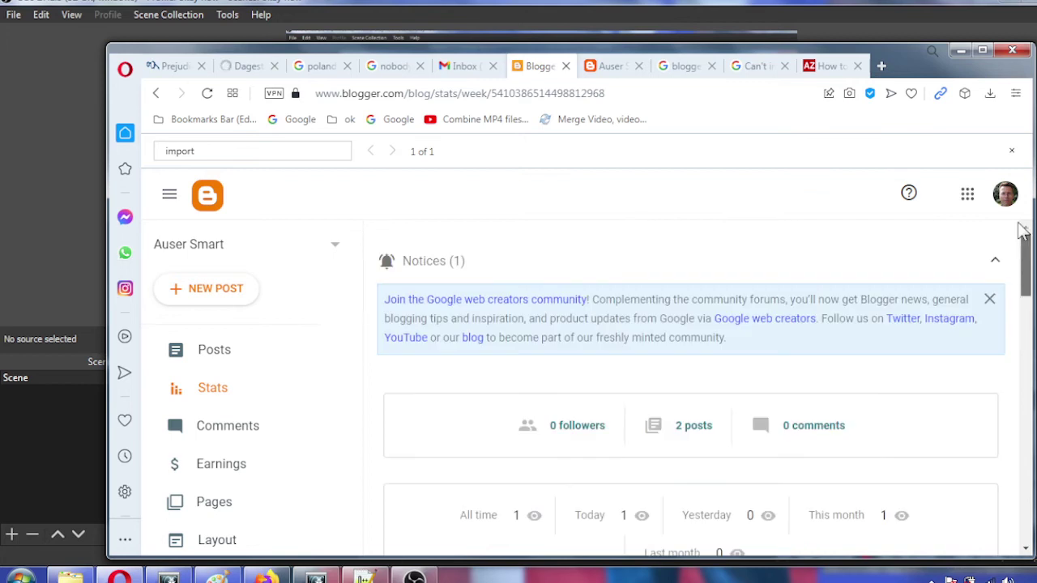
pyautogui.click(213, 352)
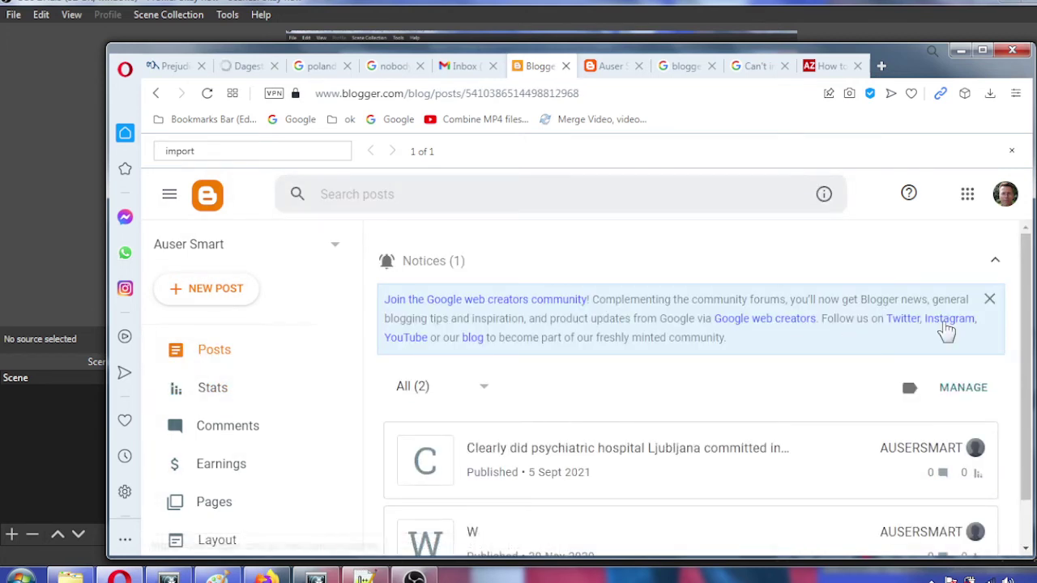
pyautogui.moveTo(1022, 297); pyautogui.dragTo(1021, 373)
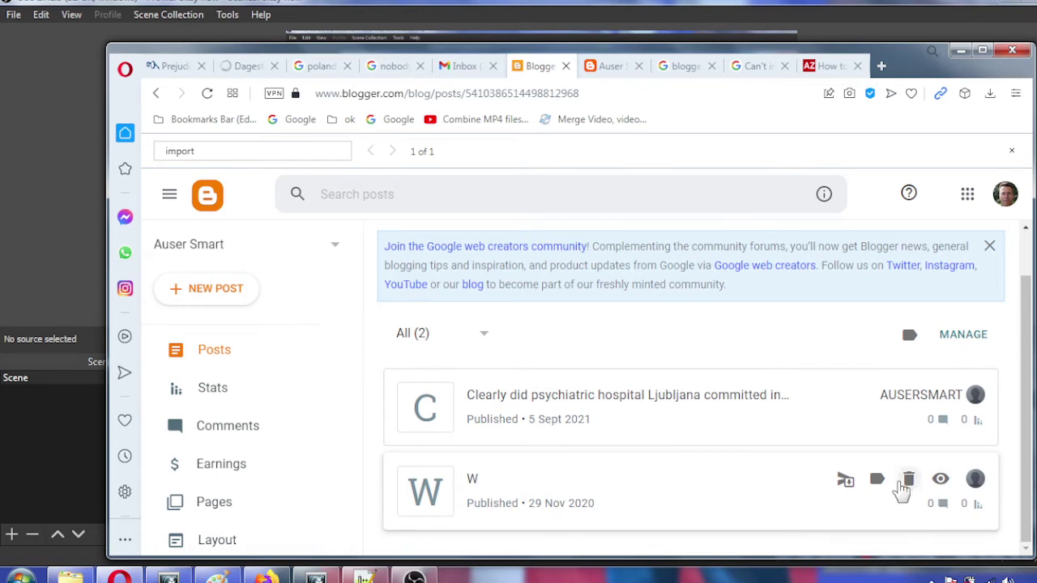
pyautogui.click(909, 484)
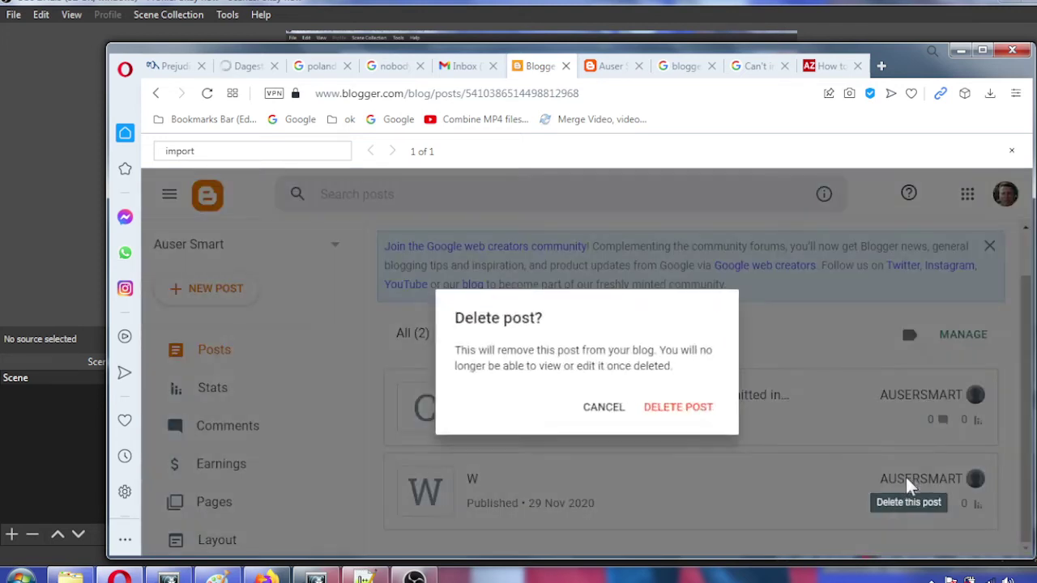
pyautogui.click(687, 408)
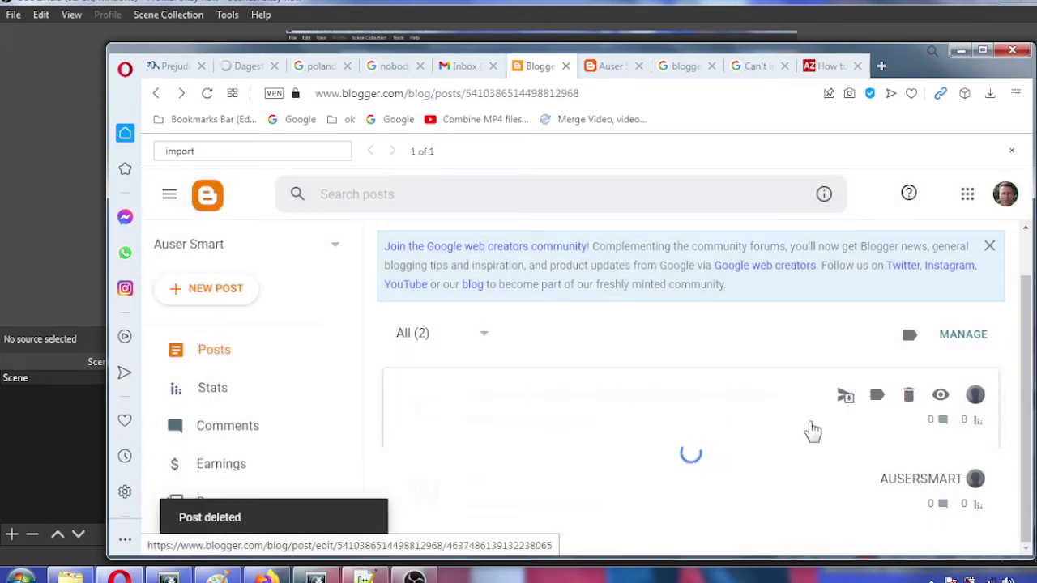
pyautogui.click(923, 459)
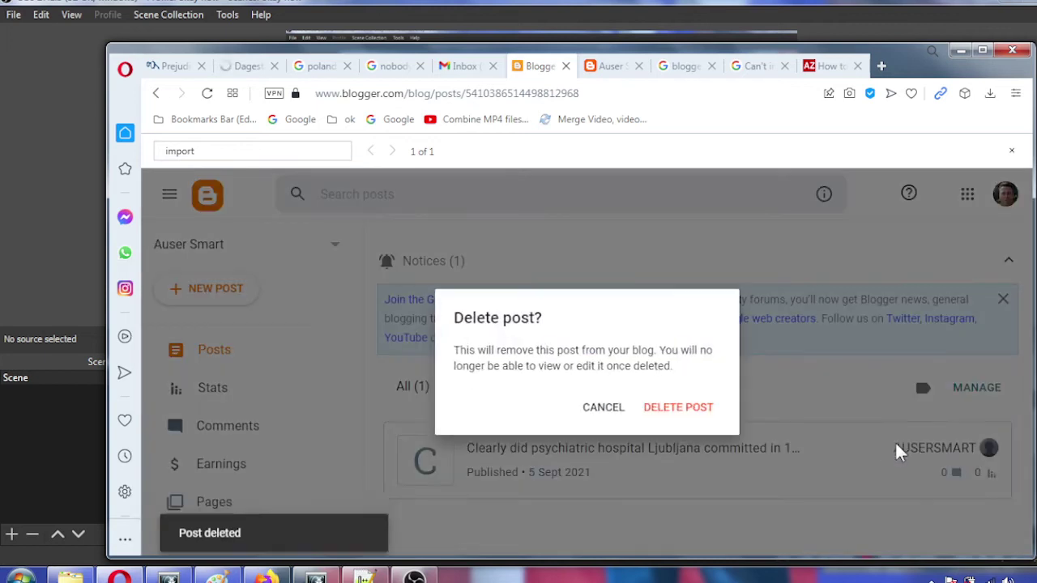
pyautogui.click(689, 424)
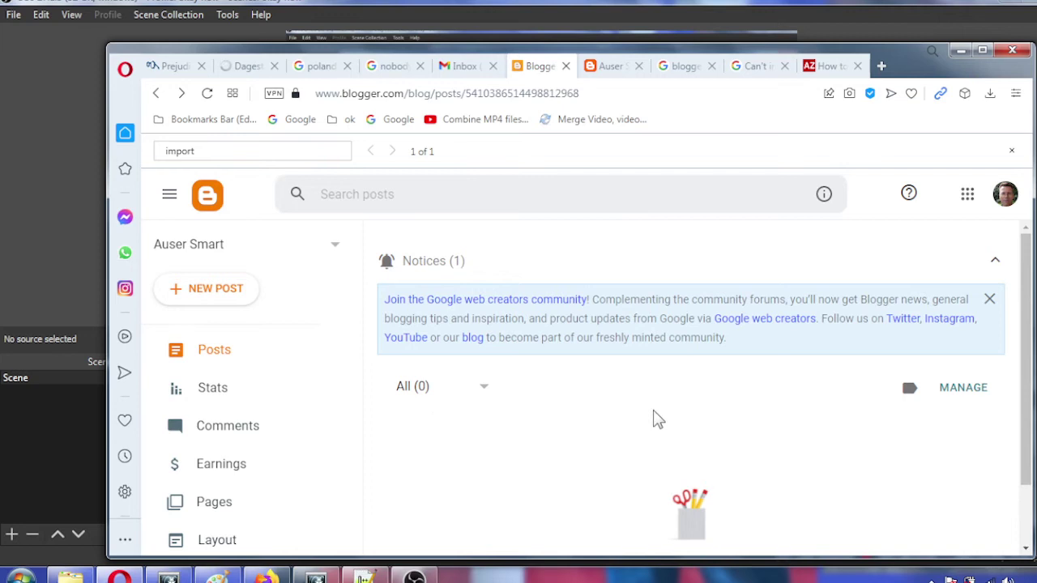
# Apply the Simple Bold theme to the Auser Smart blog
pyautogui.moveTo(356, 413); pyautogui.dragTo(352, 491)
pyautogui.click(219, 417)
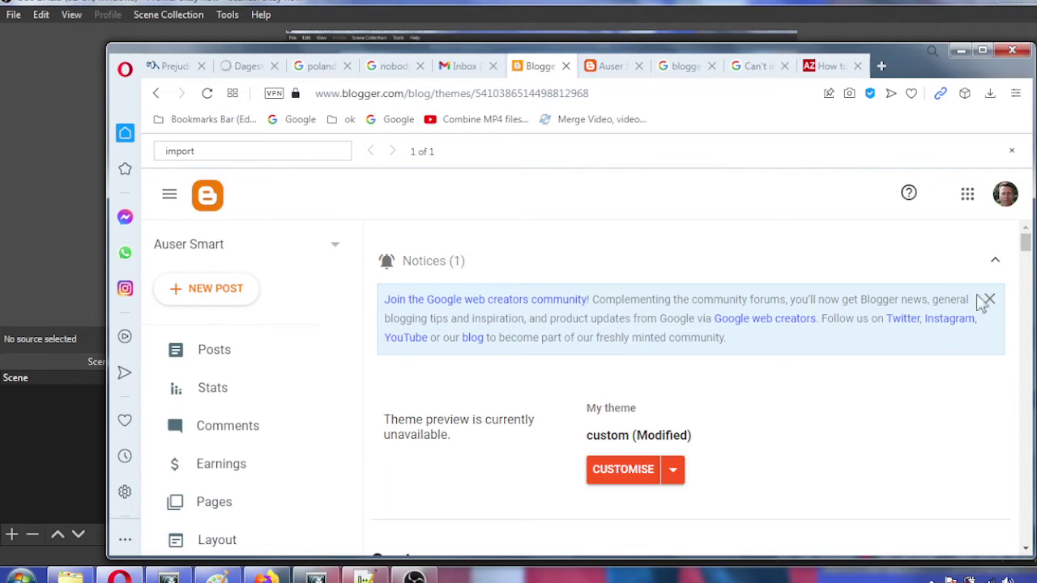
pyautogui.moveTo(1026, 235); pyautogui.dragTo(1025, 269)
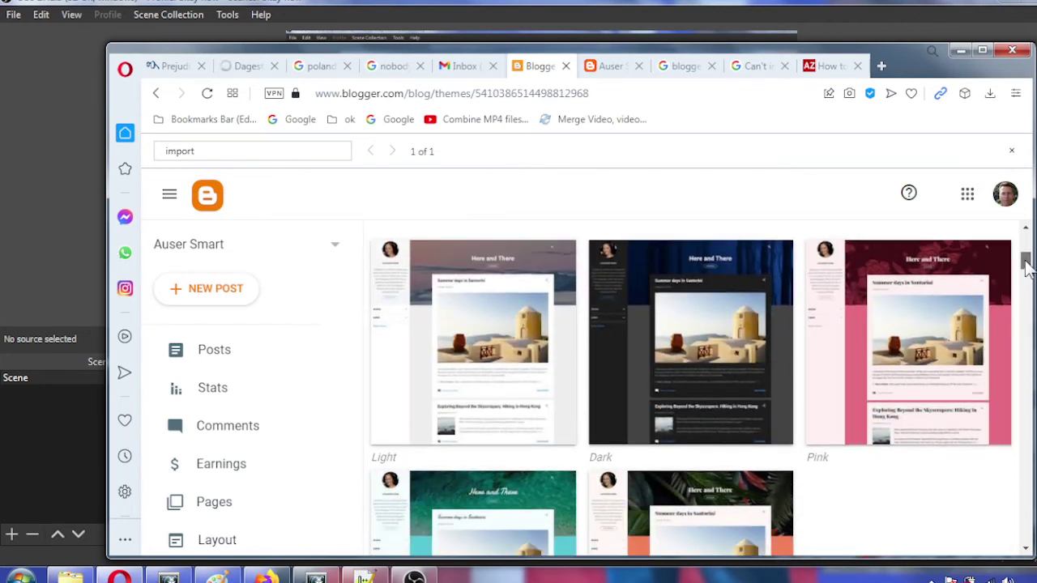
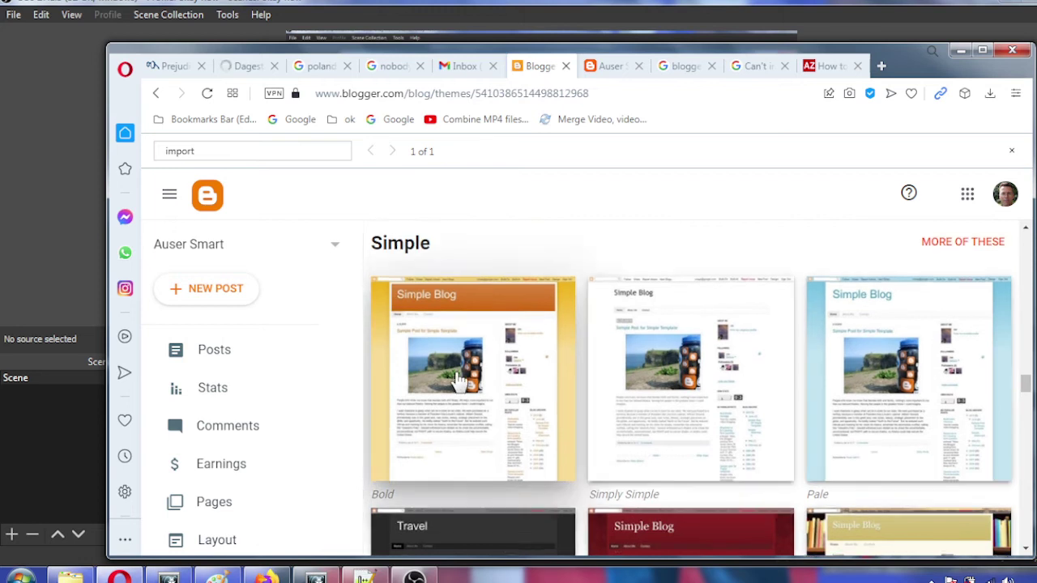
pyautogui.click(456, 375)
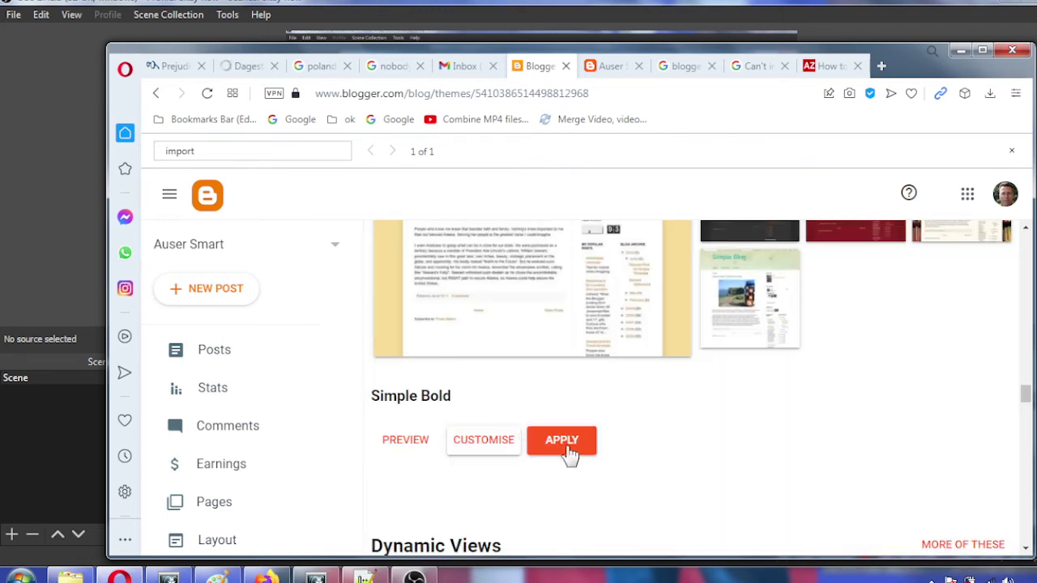
pyautogui.click(567, 453)
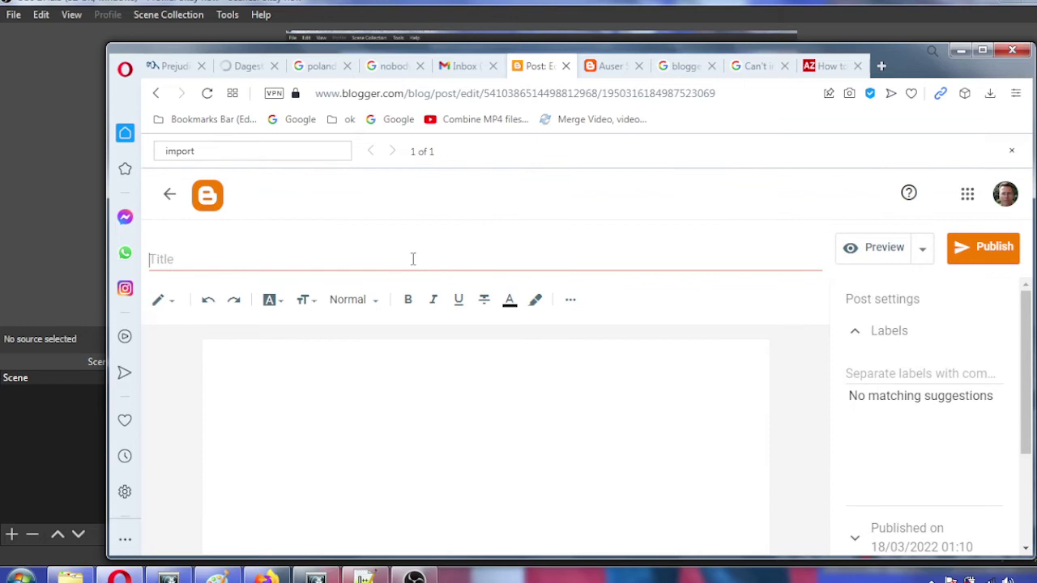
# Publish a new post titled "Test" without any body text and view it on the live blog
pyautogui.click(413, 260)
pyautogui.write('Test')
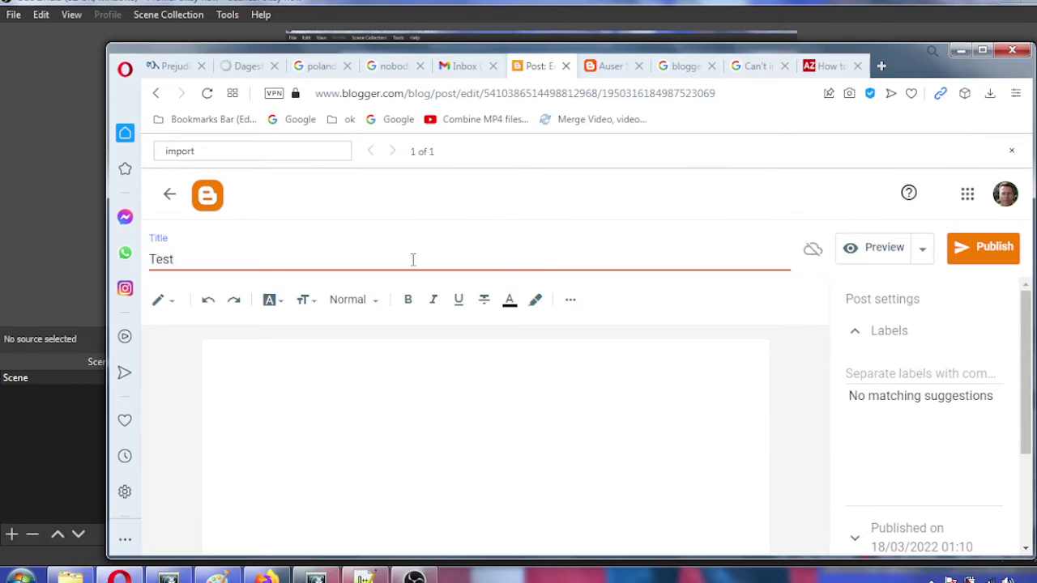
pyautogui.click(1002, 253)
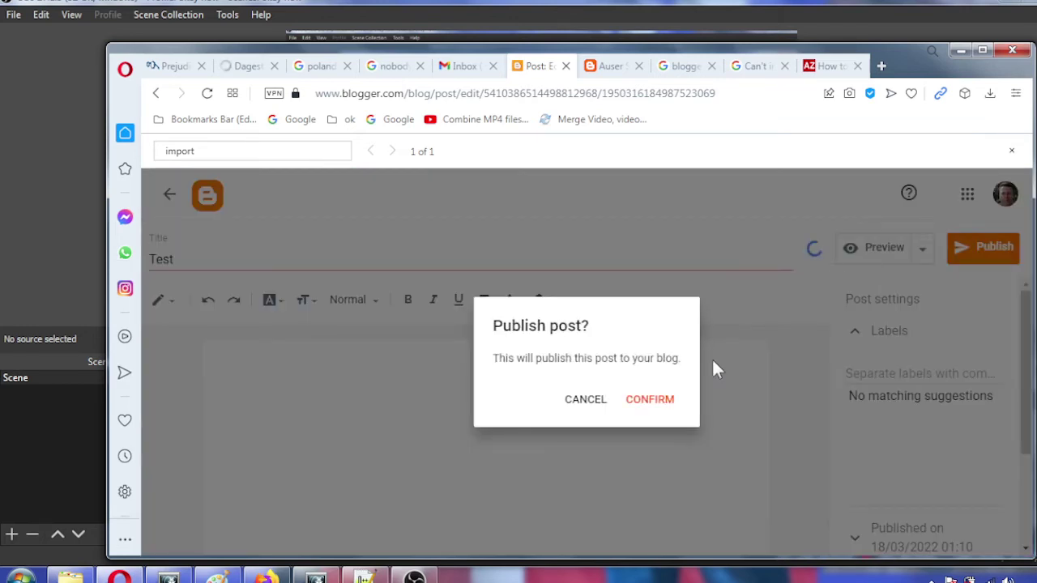
pyautogui.click(655, 400)
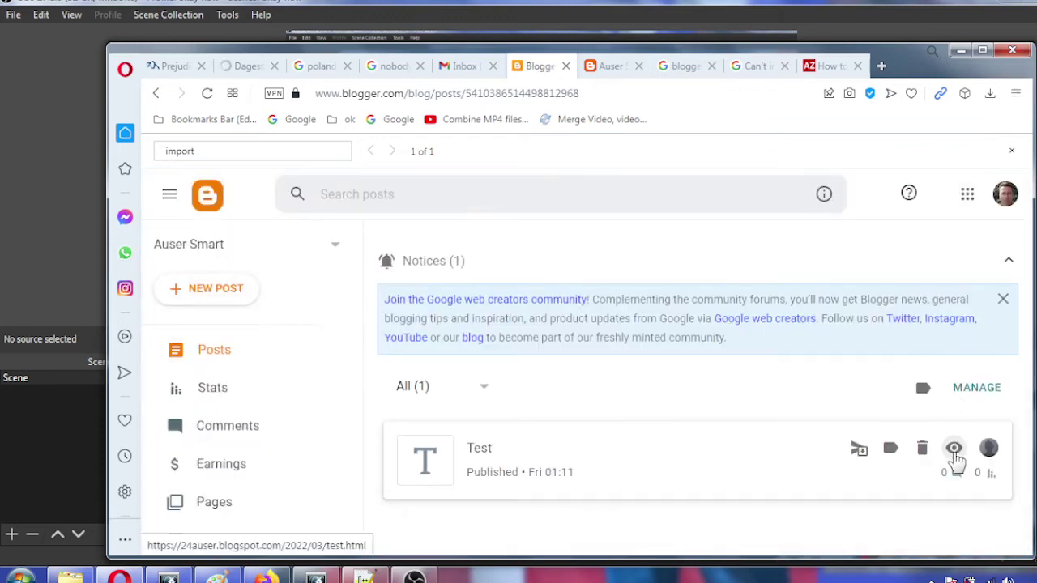
pyautogui.click(952, 451)
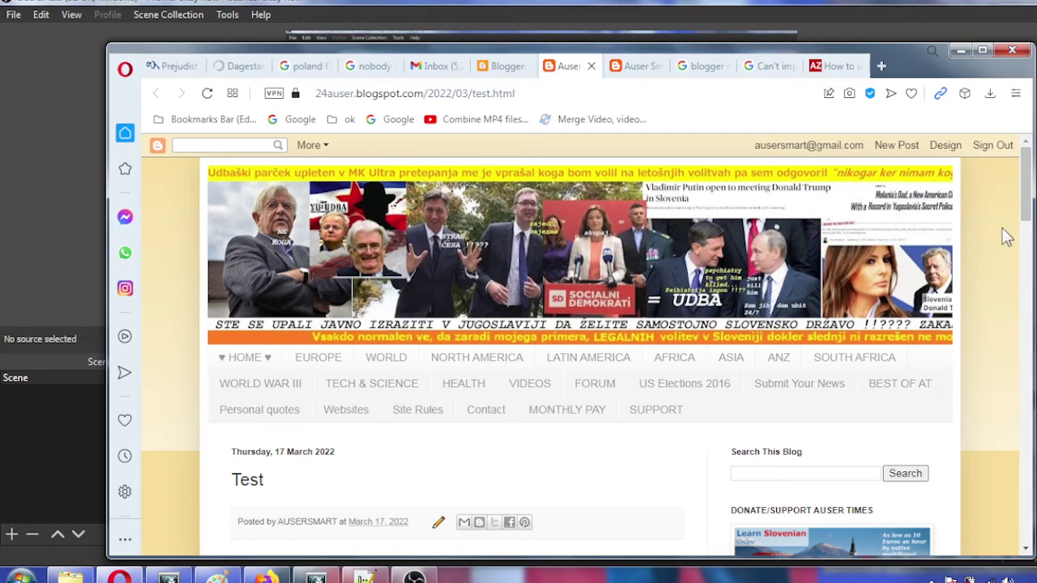
pyautogui.moveTo(1025, 204); pyautogui.dragTo(1023, 166)
# Return to the Blogger dashboard and open the content import dialog in the Auser Smart blog's settings
pyautogui.click(503, 66)
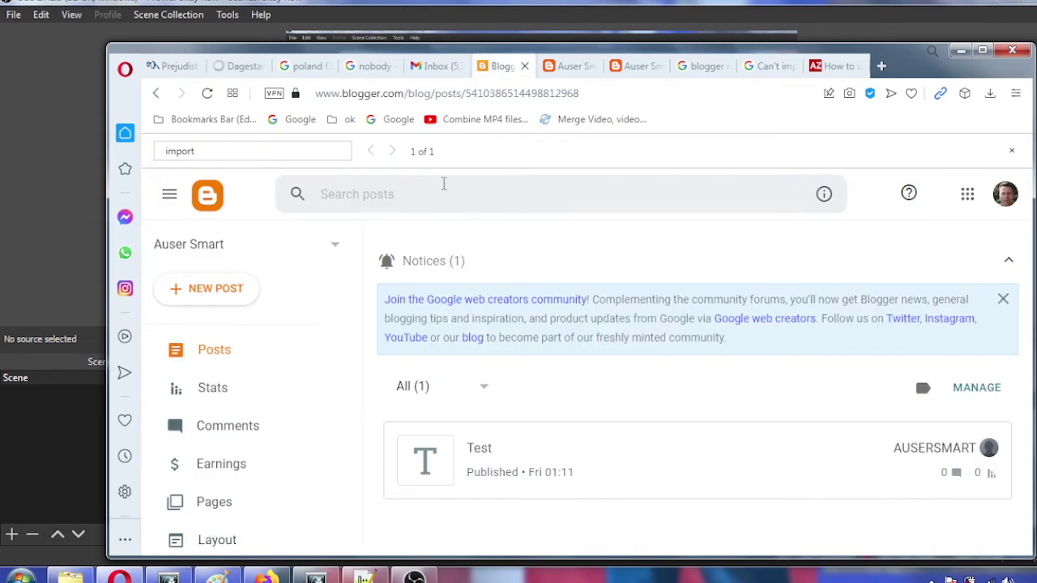
pyautogui.click(356, 469)
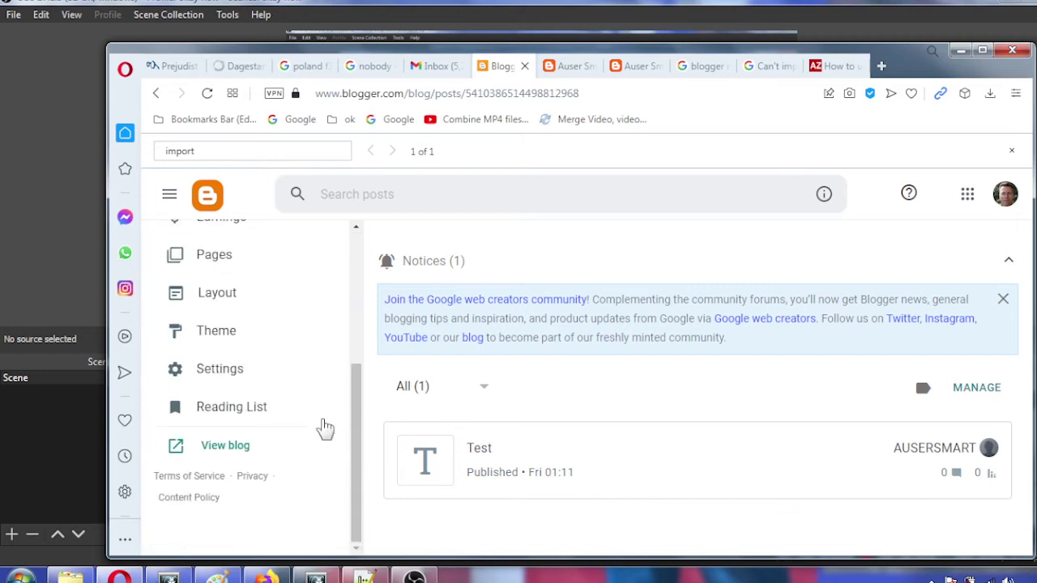
pyautogui.click(209, 374)
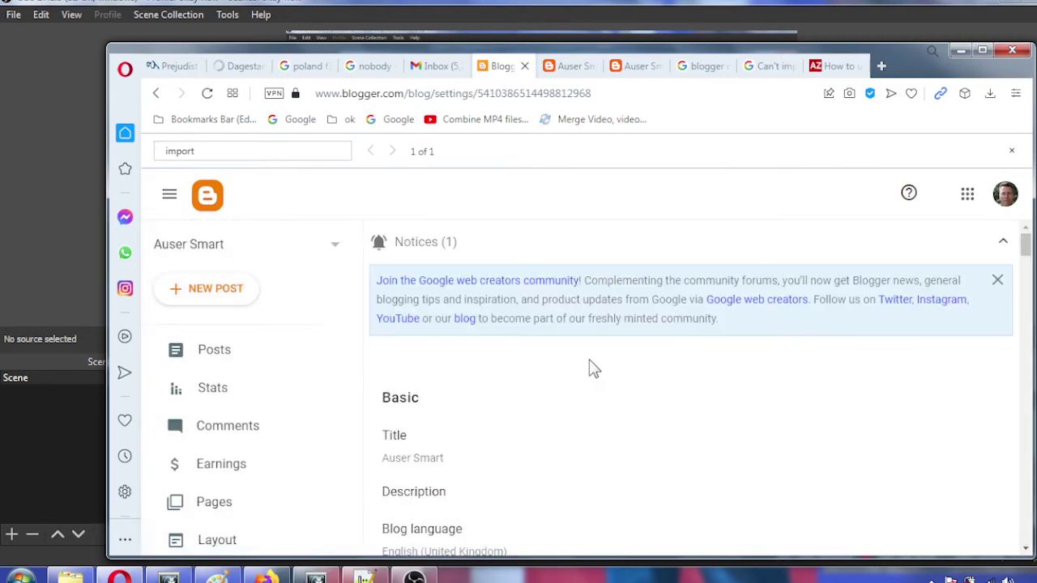
pyautogui.press('Return')
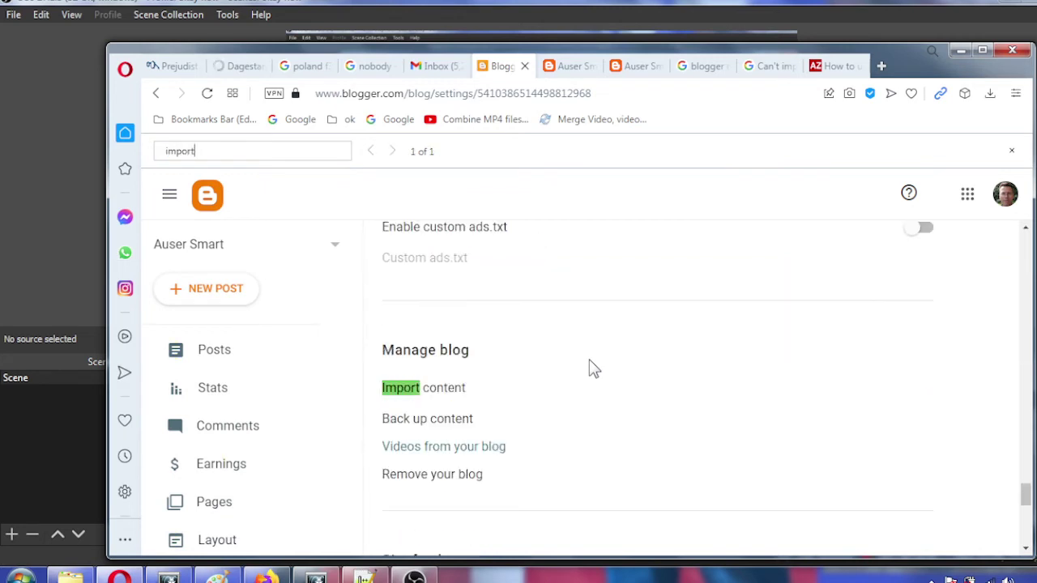
pyautogui.click(425, 390)
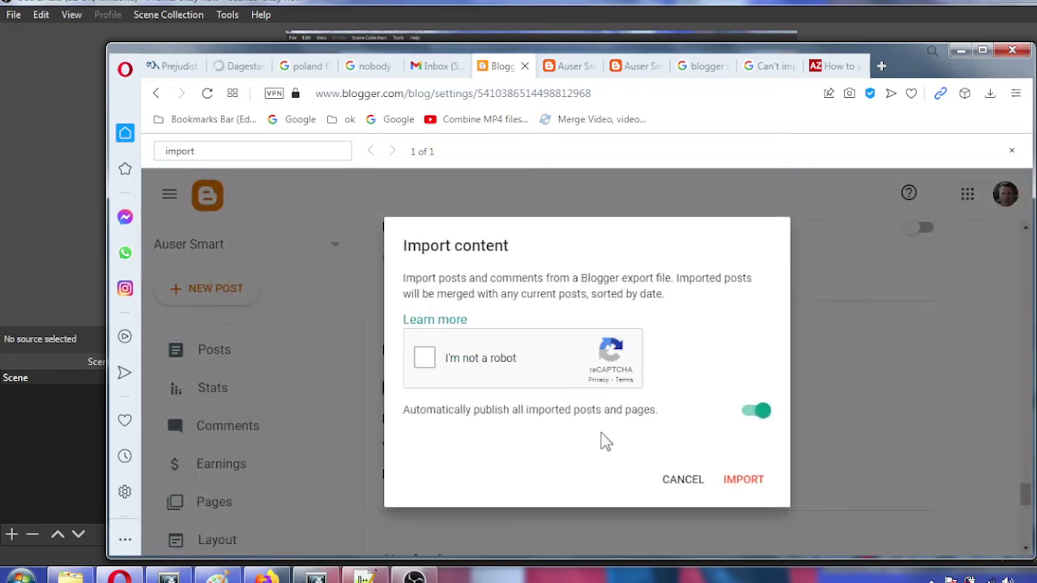
# Complete the import's robot verification by selecting all images with traffic lights
pyautogui.click(445, 373)
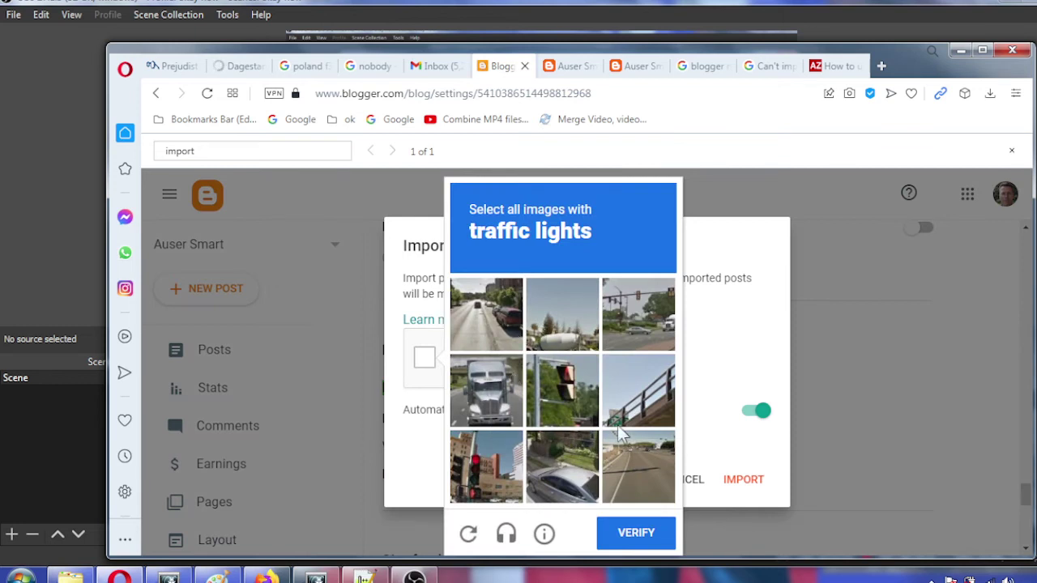
pyautogui.click(646, 297)
pyautogui.click(581, 397)
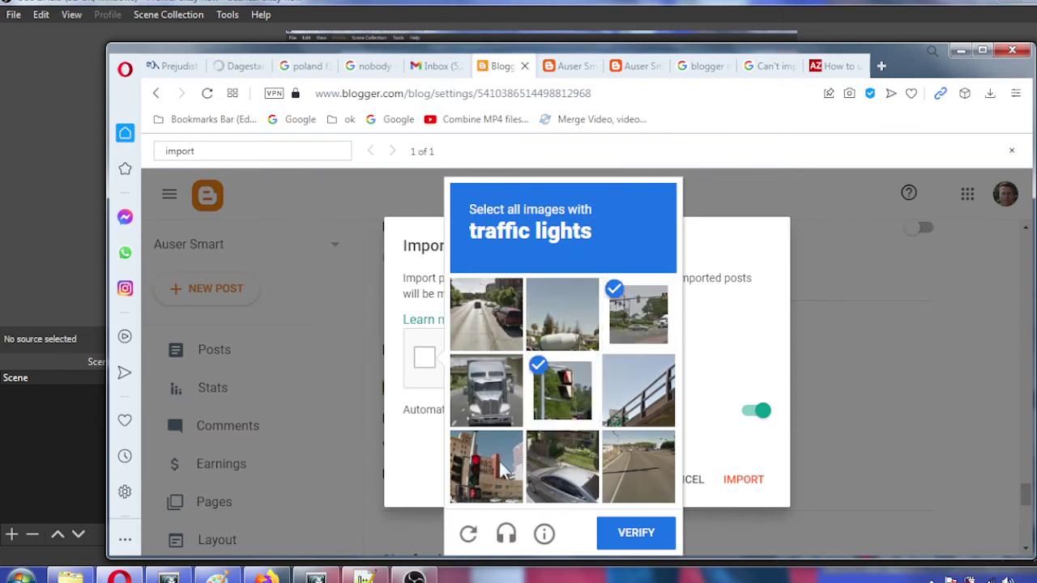
pyautogui.click(476, 491)
pyautogui.click(642, 539)
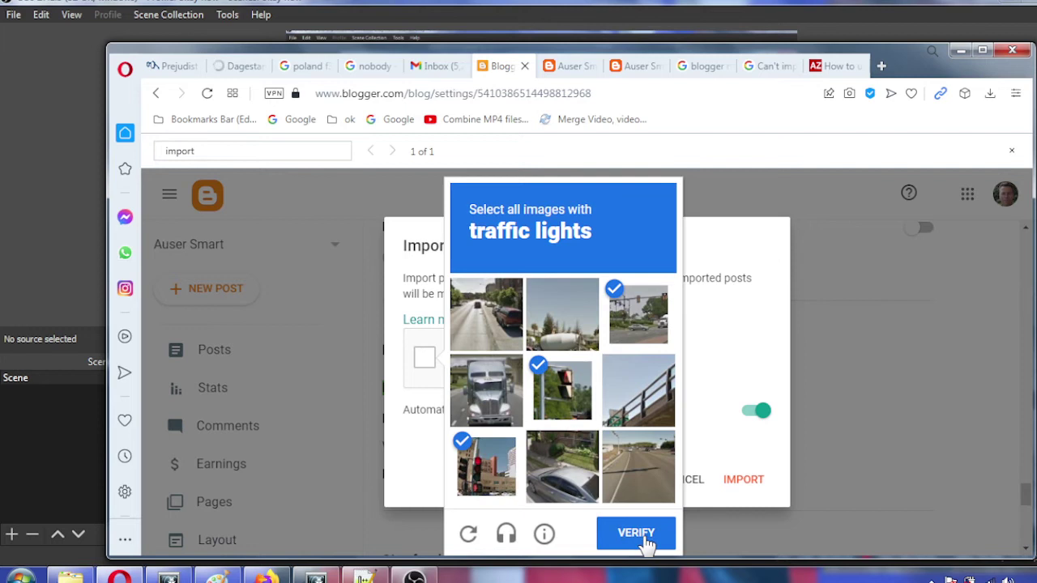
# Start the import, look through the recently downloaded files and choose blog-03March-17-2022(2) from the Downloads folder
pyautogui.click(744, 482)
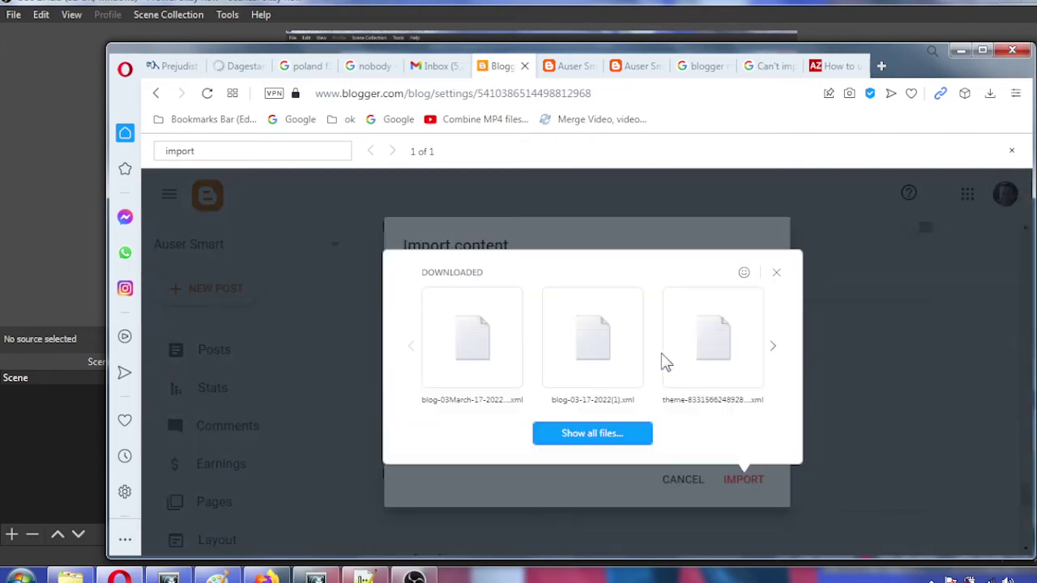
pyautogui.click(773, 347)
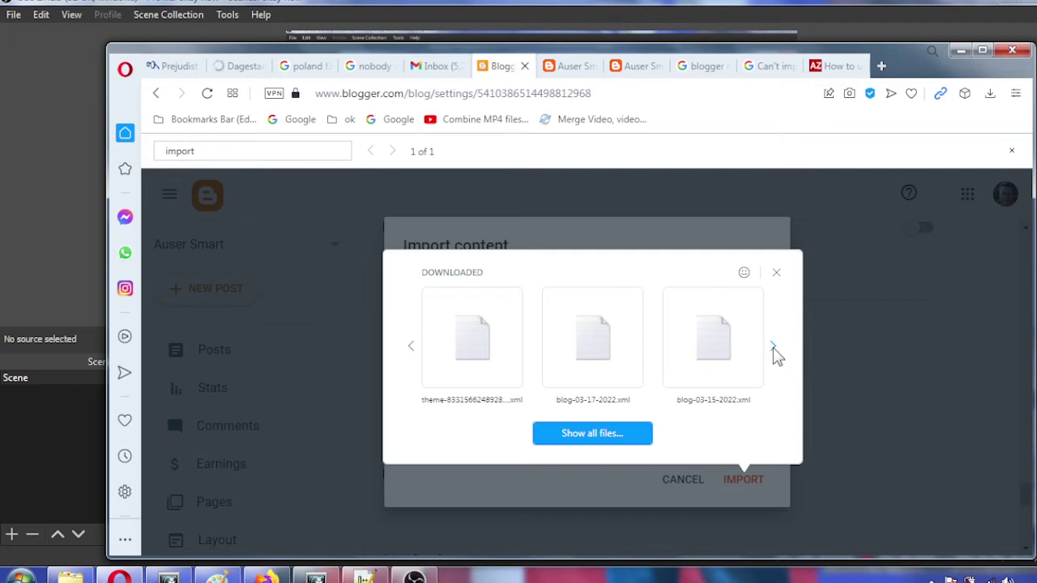
pyautogui.click(773, 349)
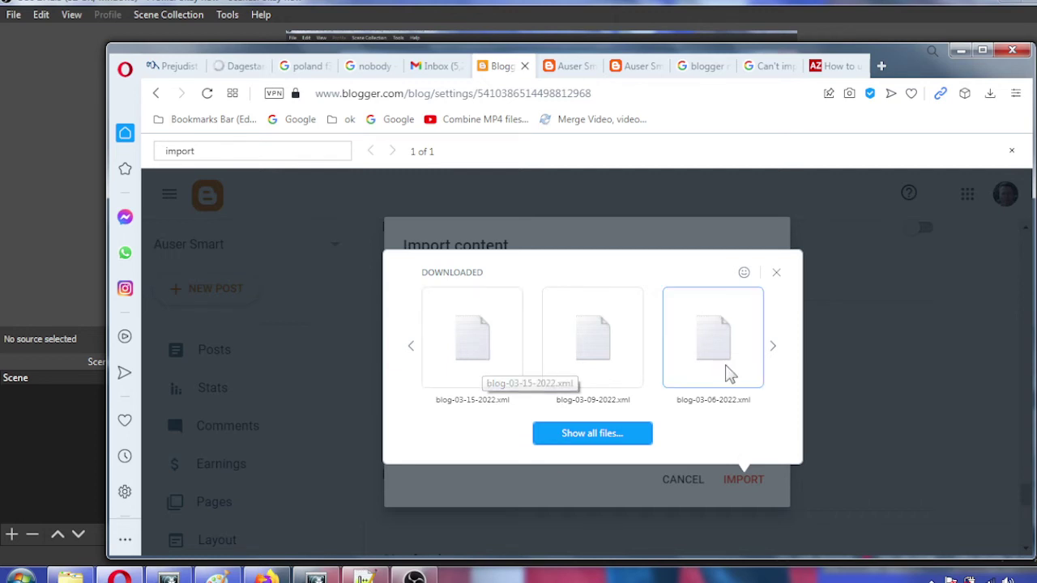
pyautogui.click(598, 441)
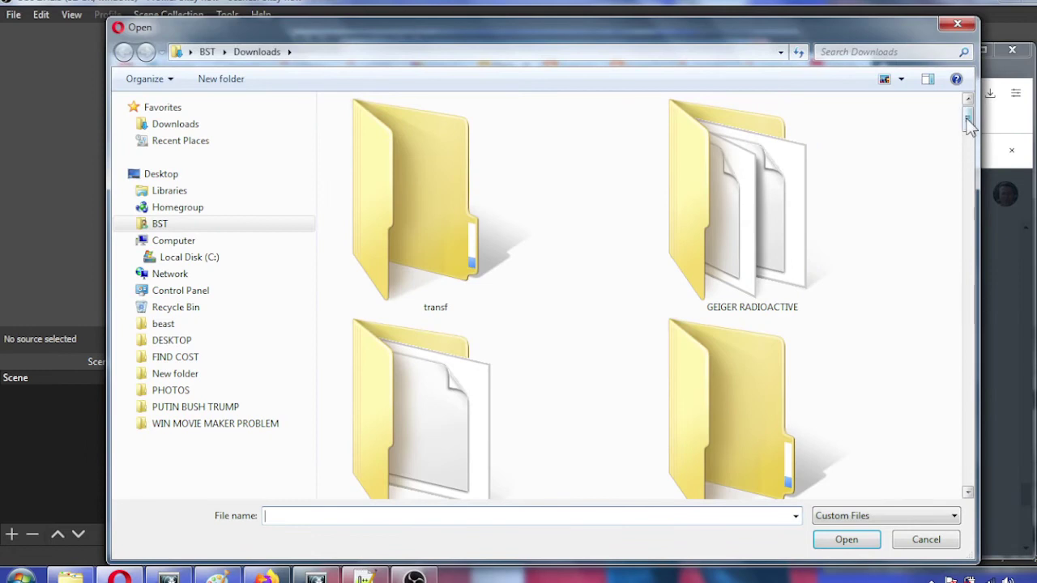
pyautogui.moveTo(967, 117); pyautogui.dragTo(968, 250)
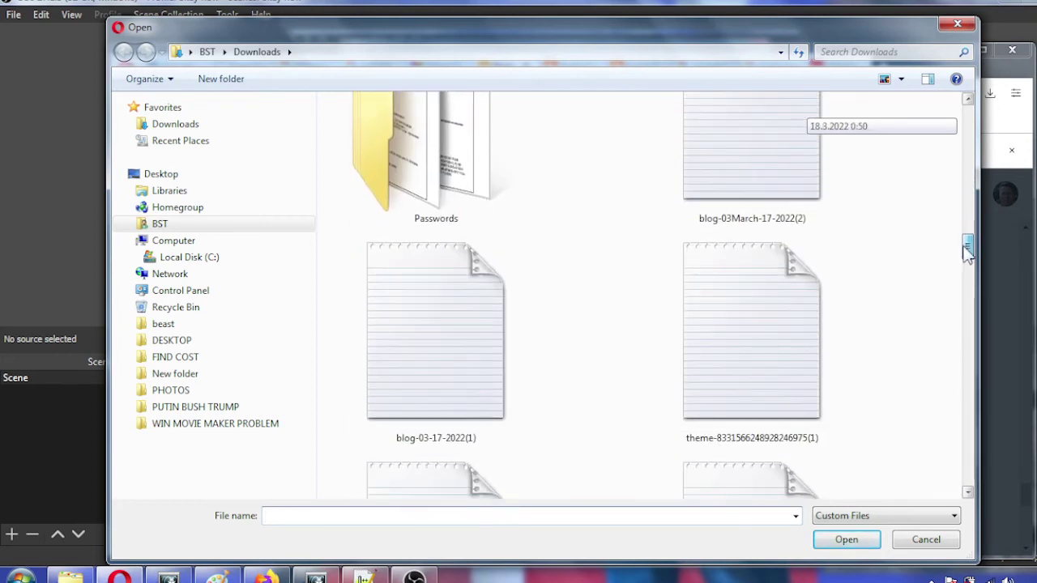
pyautogui.doubleClick(768, 163)
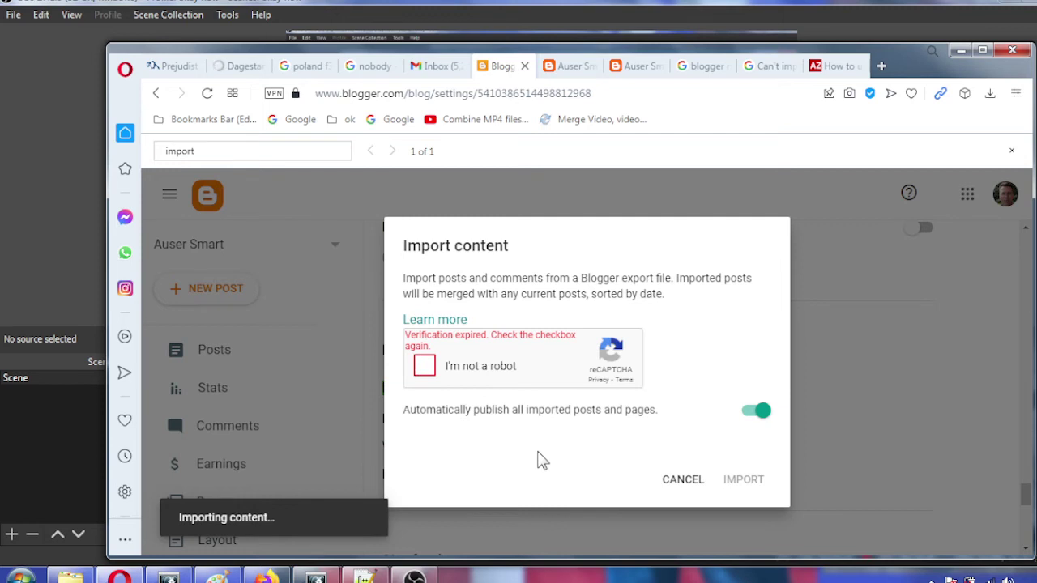
# Renew the robot verification by selecting the squares with traffic lights and skipping the bicycles challenge
pyautogui.click(424, 367)
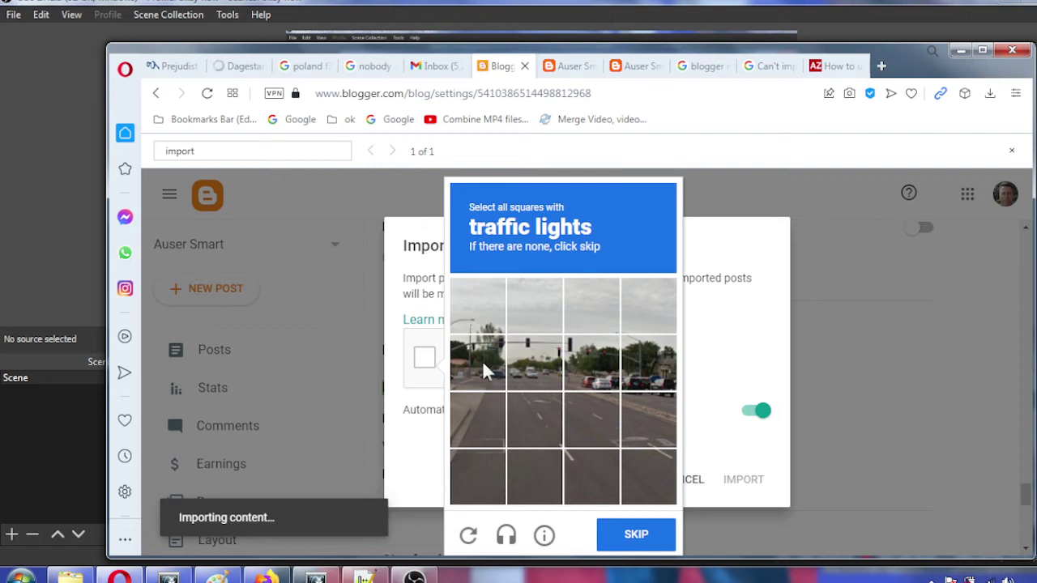
pyautogui.click(483, 369)
pyautogui.click(577, 371)
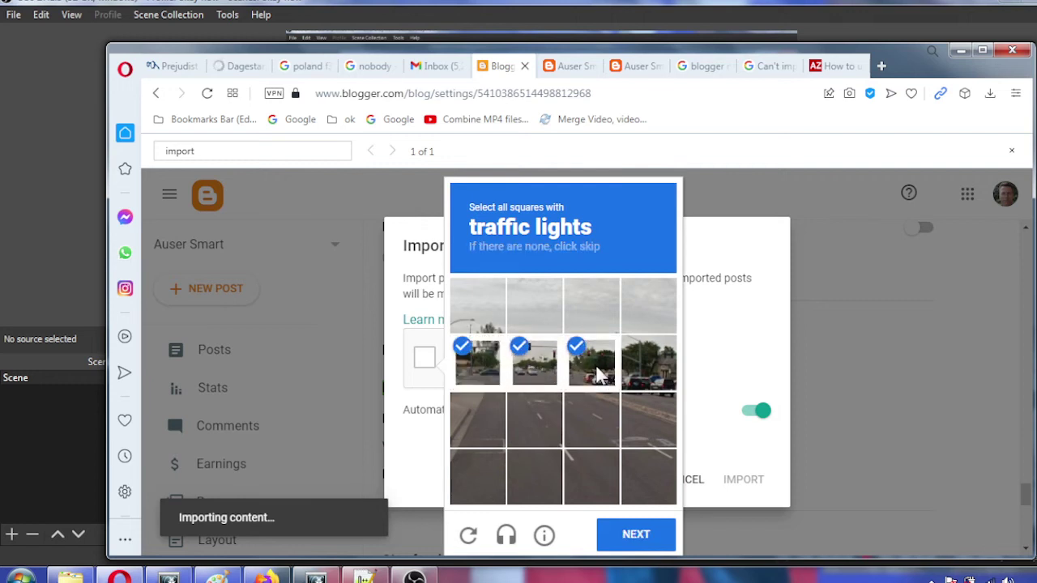
pyautogui.click(643, 548)
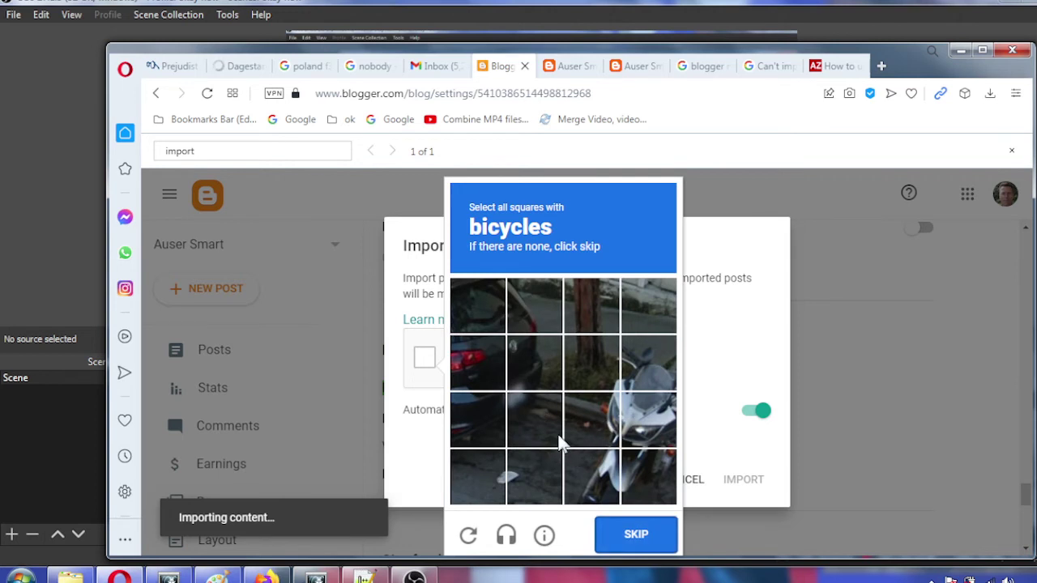
pyautogui.click(635, 536)
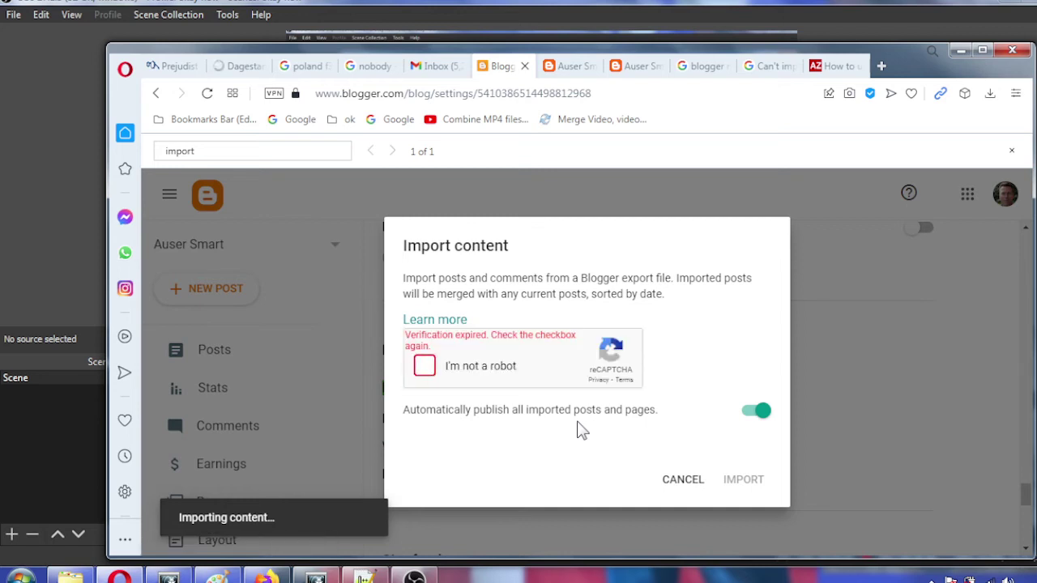
# Repeat the robot verification by selecting the squares covering the white van in the buses challenge and submitting the answer
pyautogui.click(425, 366)
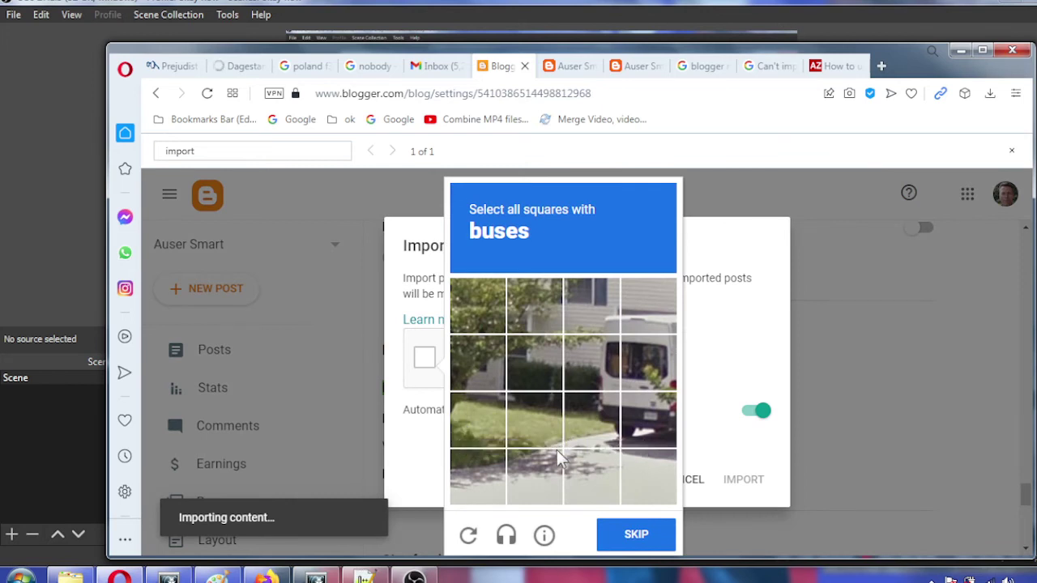
pyautogui.click(646, 359)
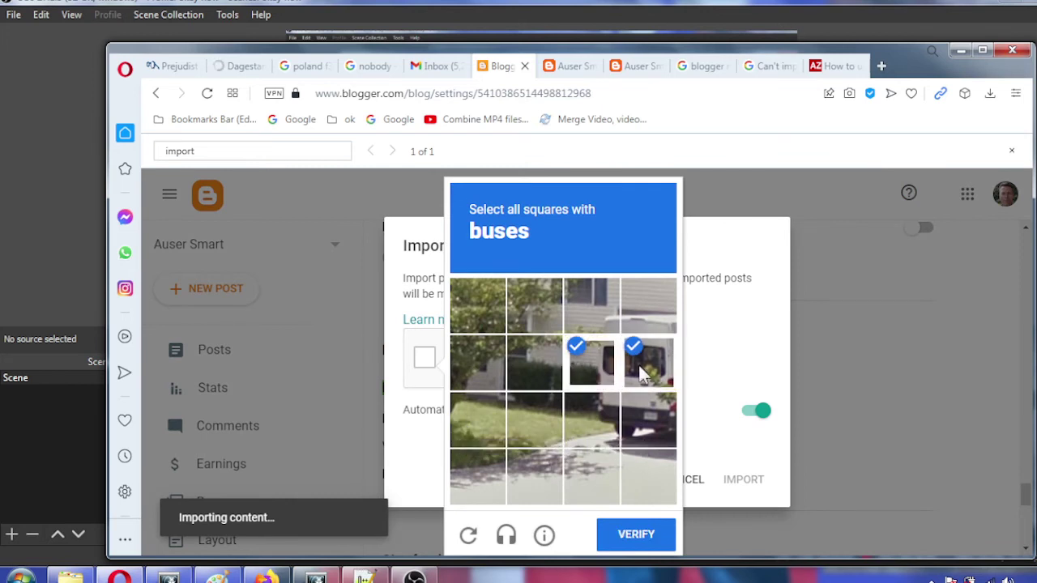
pyautogui.click(646, 416)
pyautogui.click(599, 403)
pyautogui.click(597, 295)
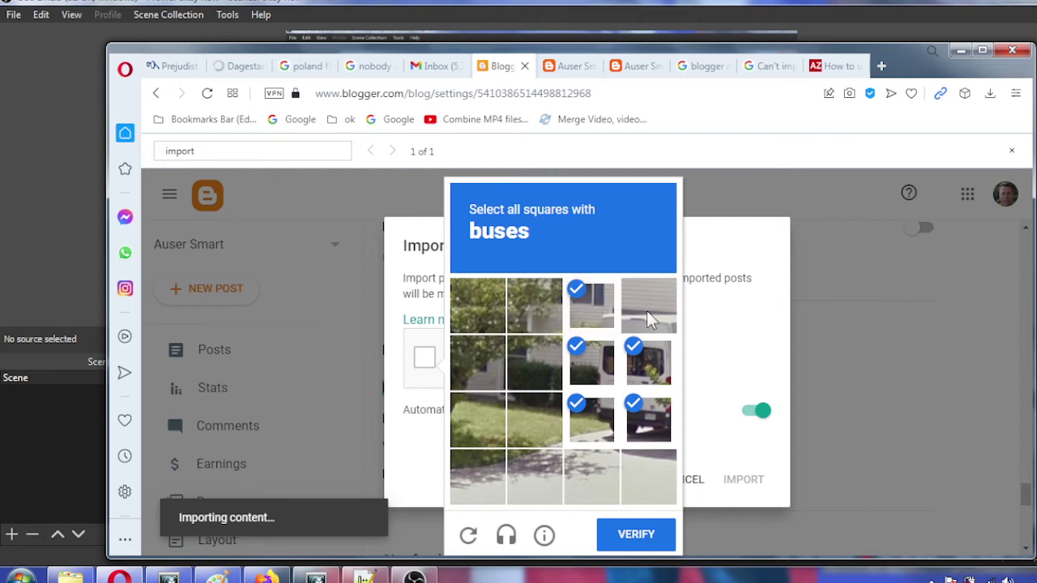
pyautogui.click(646, 311)
pyautogui.click(644, 536)
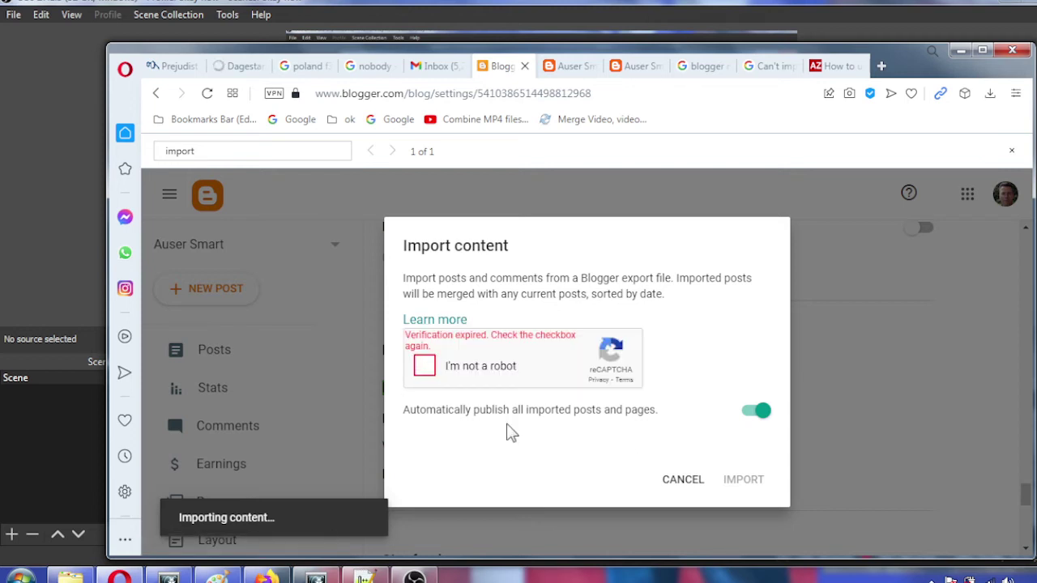
# Redo the robot verification by selecting all eight squares around the yellow school bus and submitting the answer
pyautogui.click(423, 369)
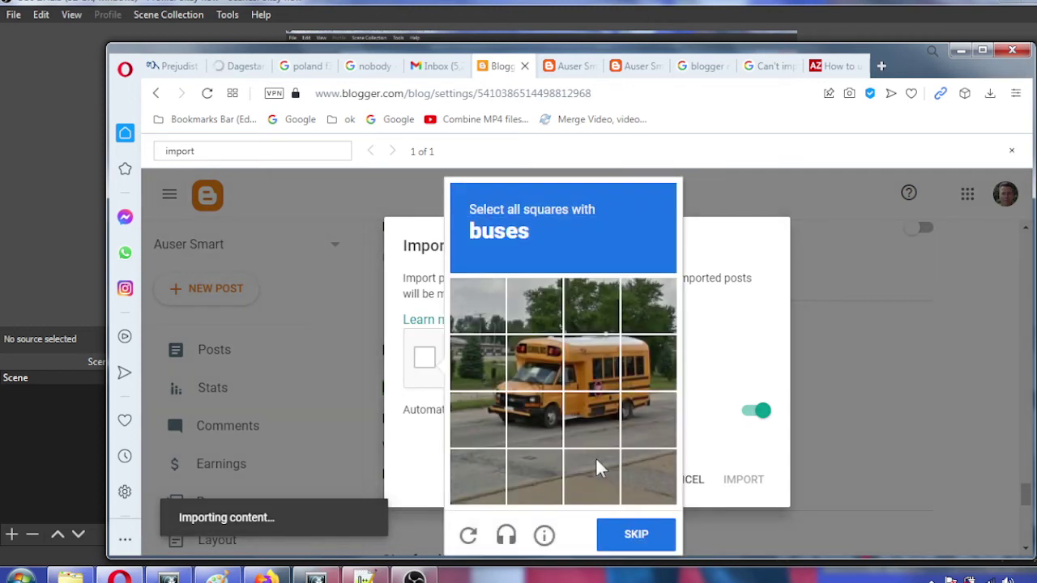
pyautogui.click(473, 357)
pyautogui.click(531, 356)
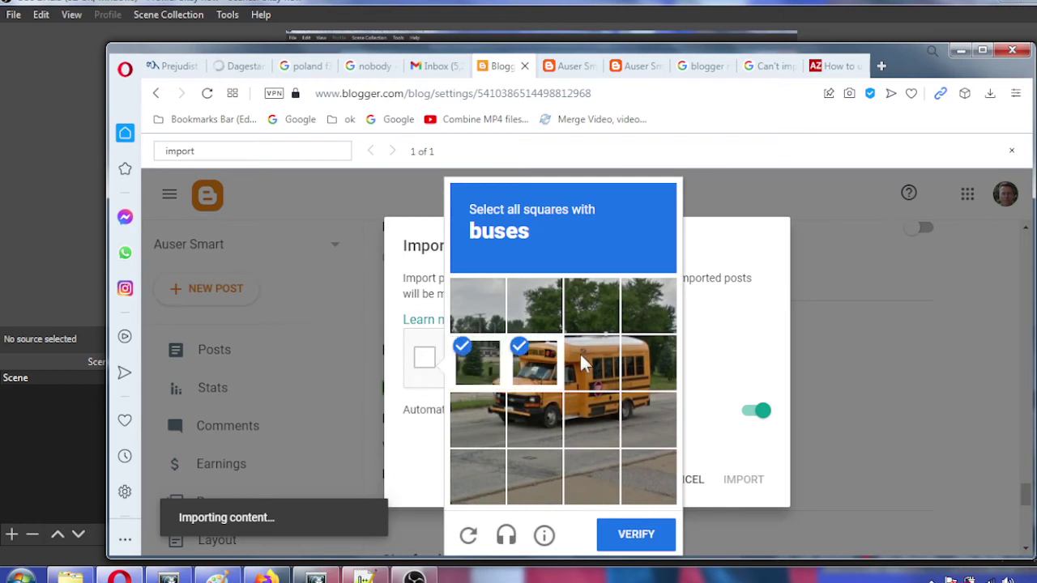
pyautogui.click(579, 353)
pyautogui.click(644, 361)
pyautogui.click(635, 405)
pyautogui.click(590, 414)
pyautogui.click(529, 407)
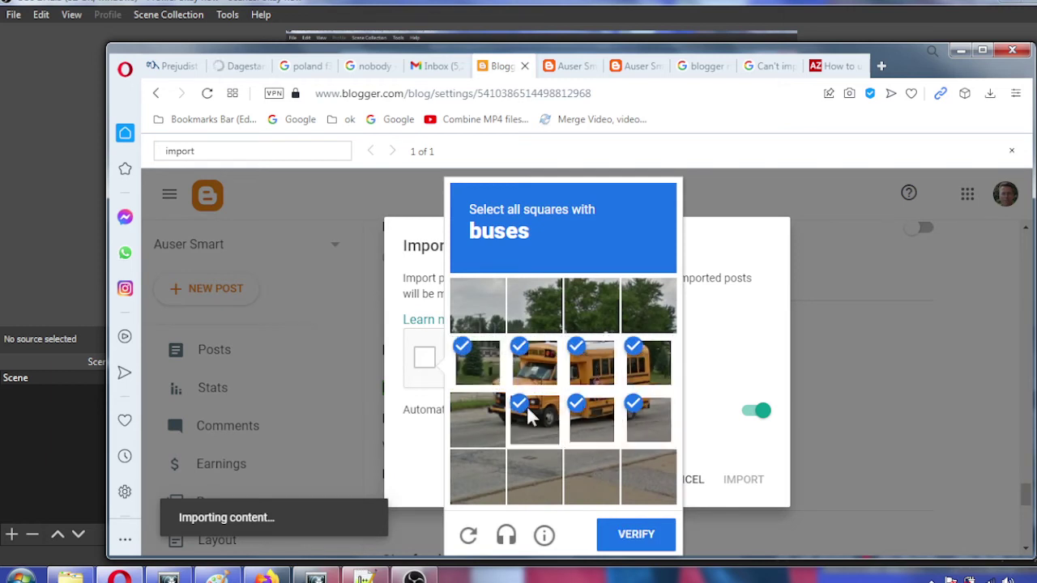
pyautogui.click(478, 417)
pyautogui.click(634, 536)
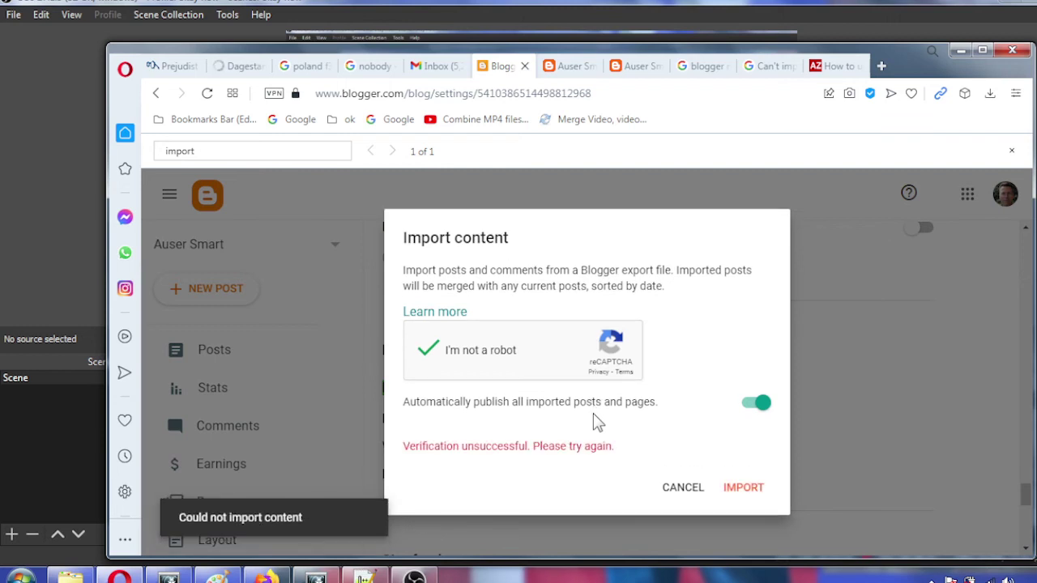
# Cancel the content import, switch to Firefox and open the settings of THE AUSER TIMES blog
pyautogui.click(683, 490)
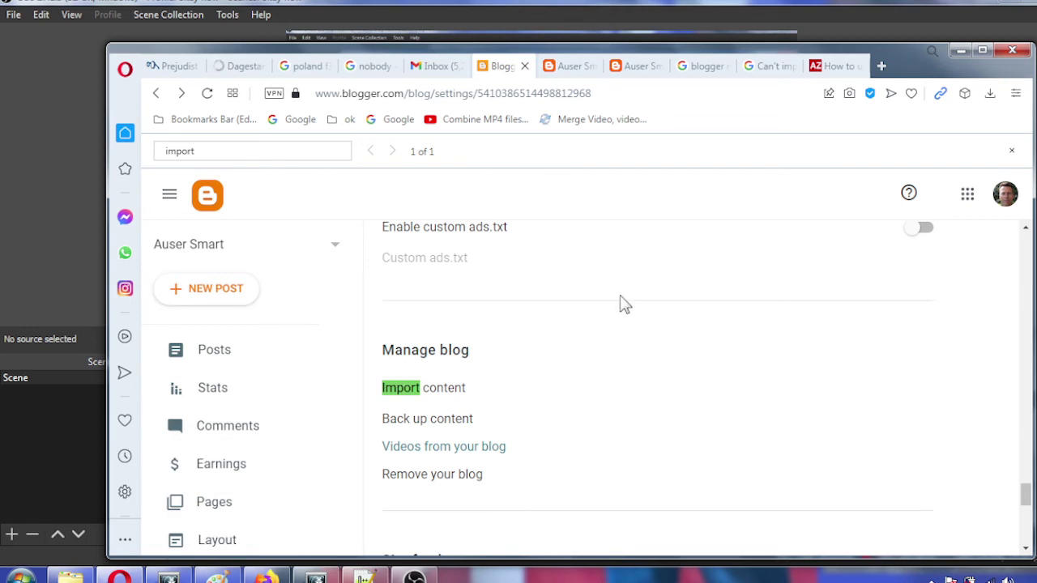
pyautogui.click(267, 577)
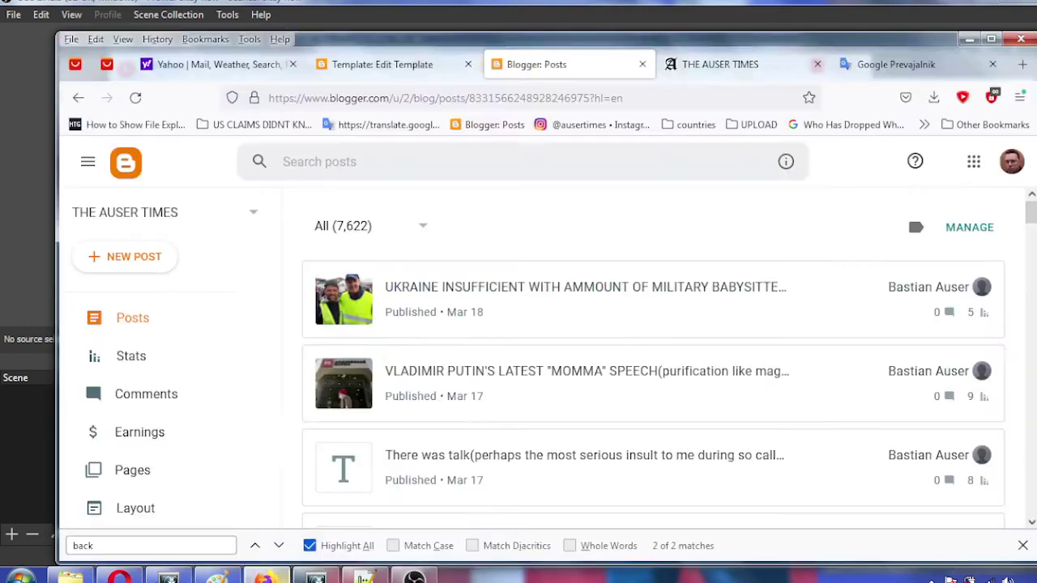
pyautogui.scroll(-3, 273, 440)
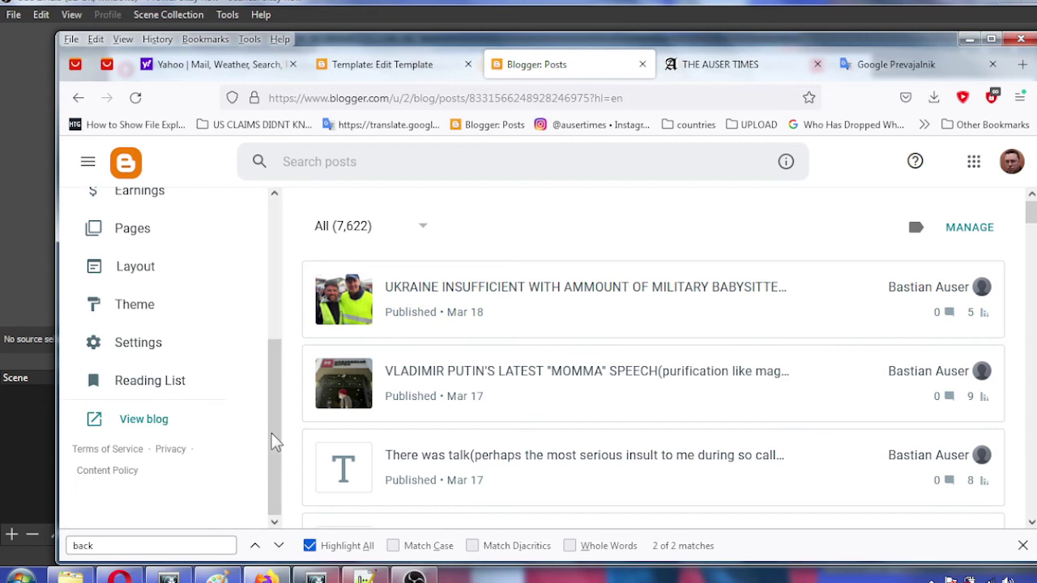
pyautogui.click(136, 347)
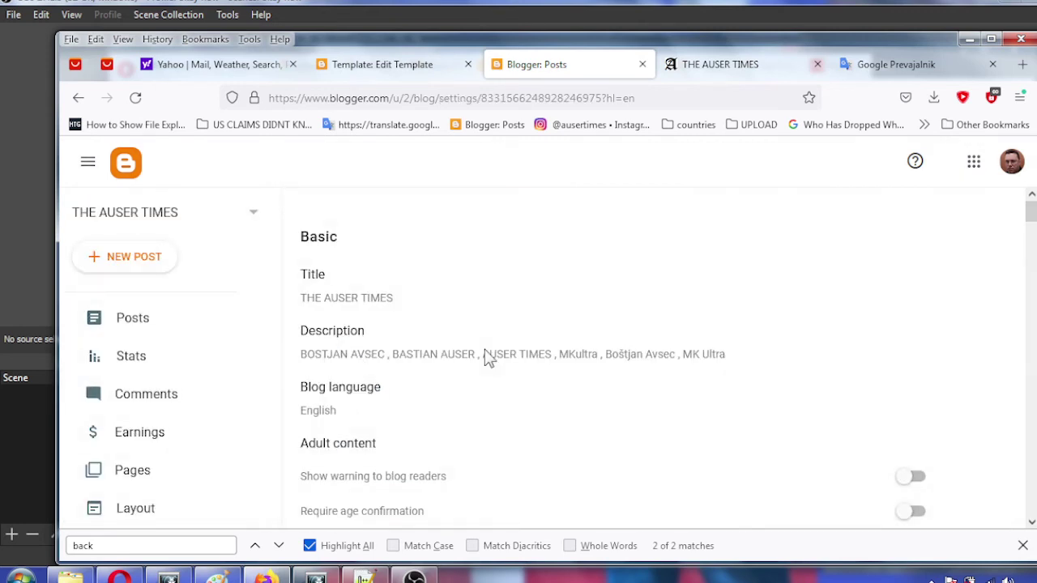
# Find "back" on the settings page and open the content backup option under Manage Blog
pyautogui.hotkey('ctrl', 'f')
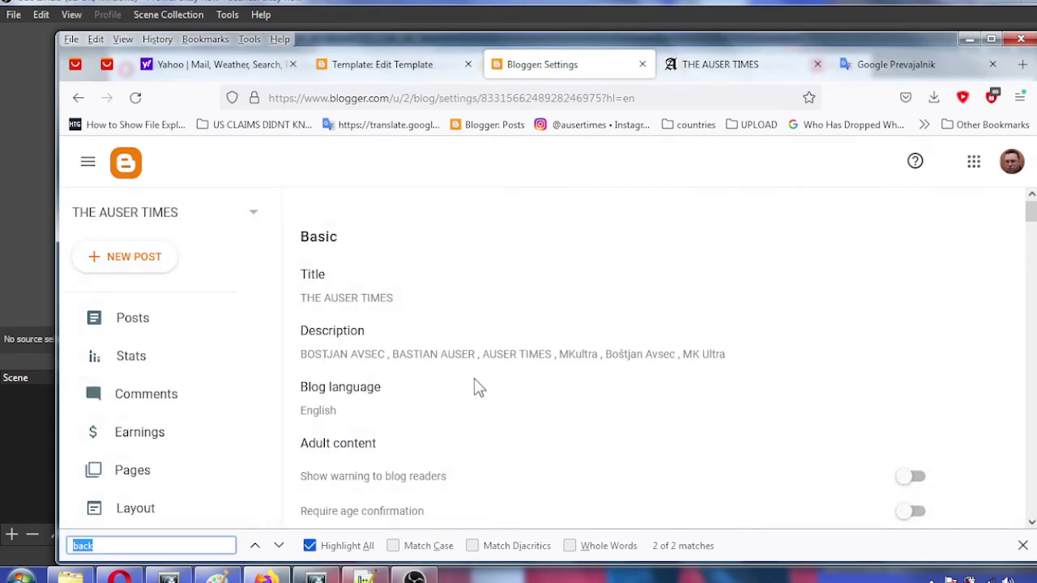
pyautogui.write('backup')
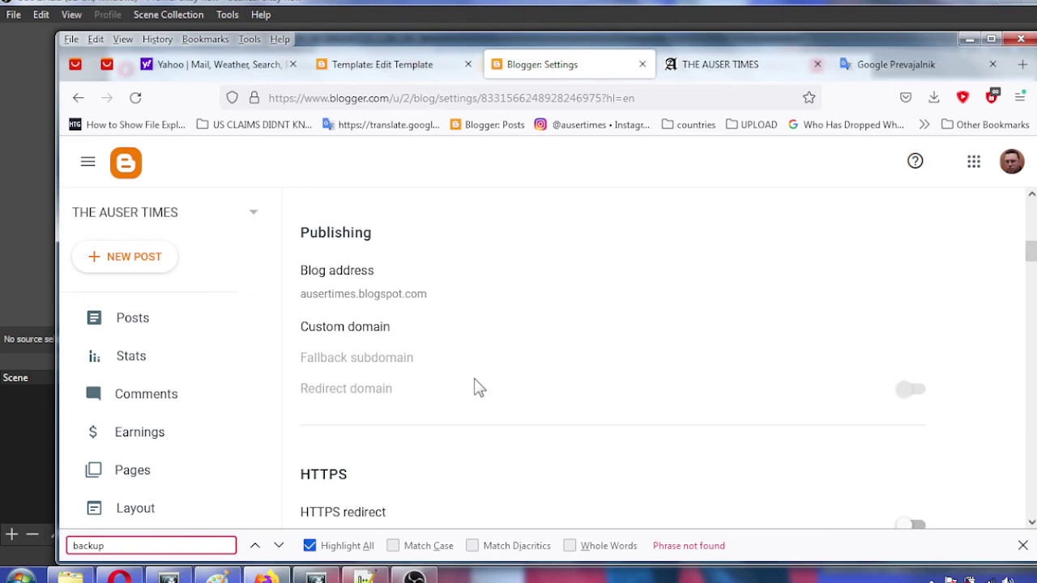
pyautogui.press('BackSpace')
pyautogui.press('BackSpace')
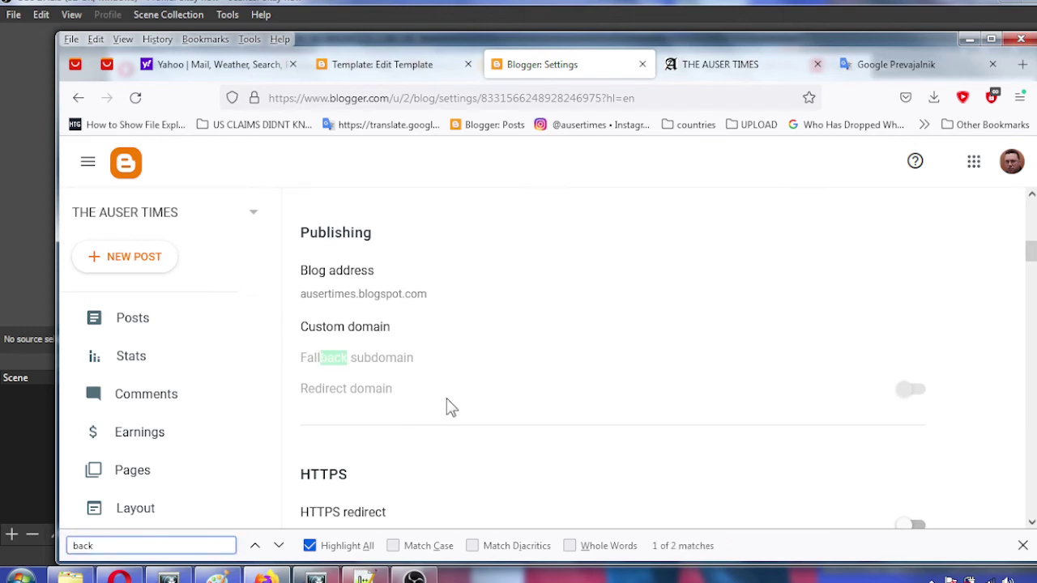
pyautogui.press('Return')
pyautogui.click(364, 359)
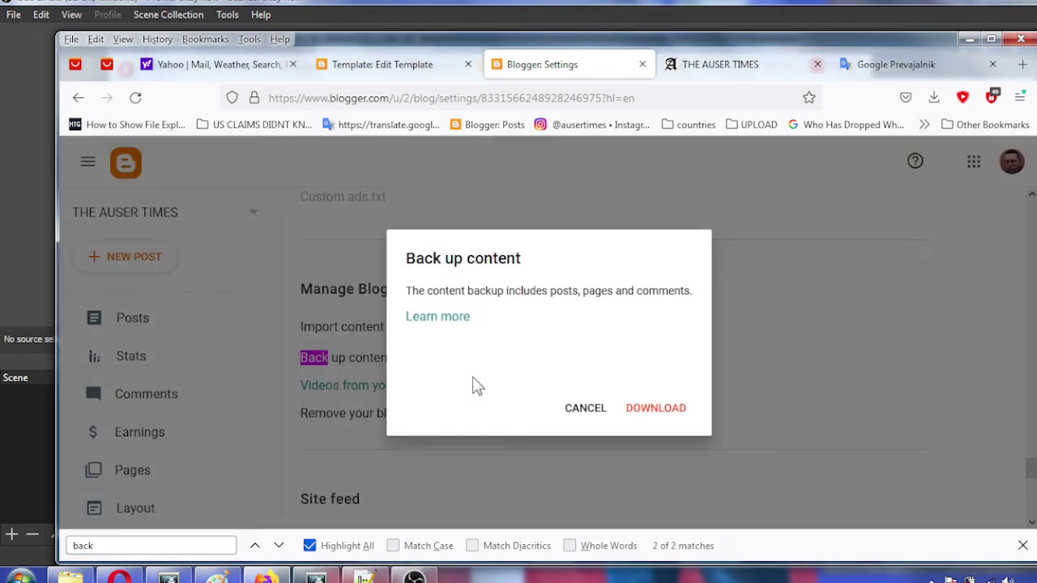
# Download the blog content backup, save blog-03-17-2022.xml as a file and dismiss the downloads list
pyautogui.click(648, 412)
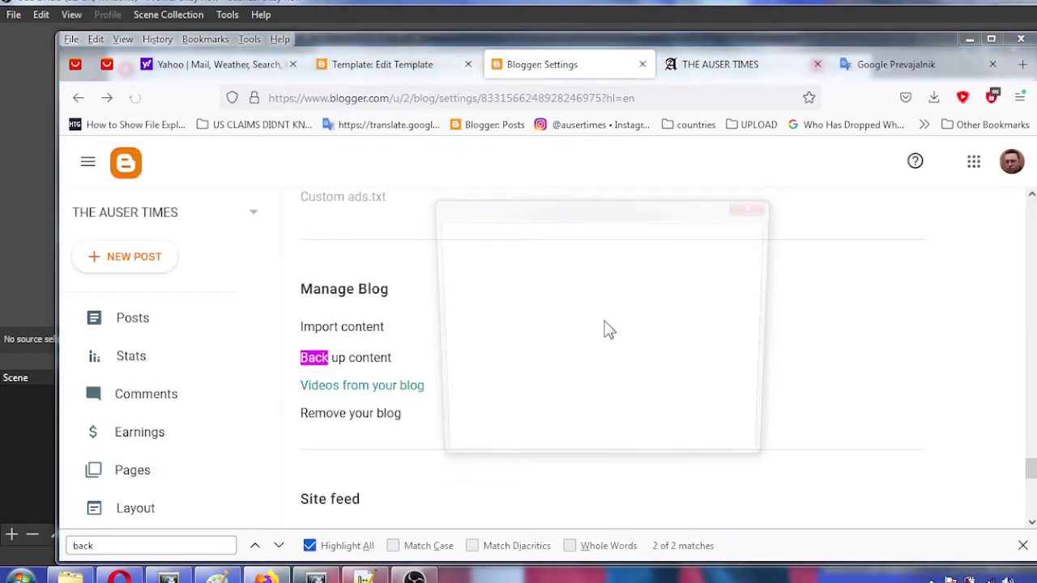
pyautogui.click(460, 381)
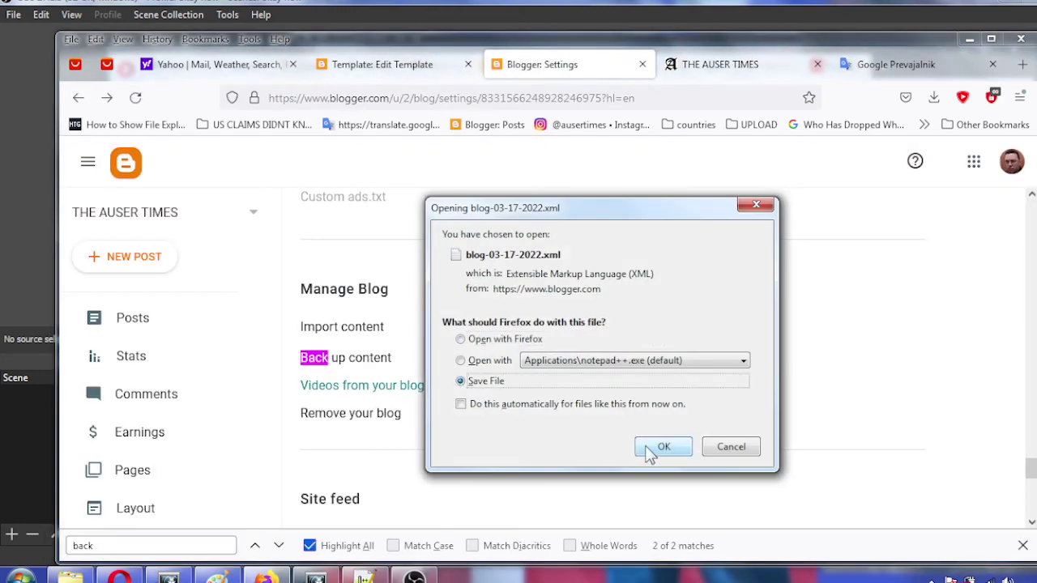
pyautogui.click(675, 448)
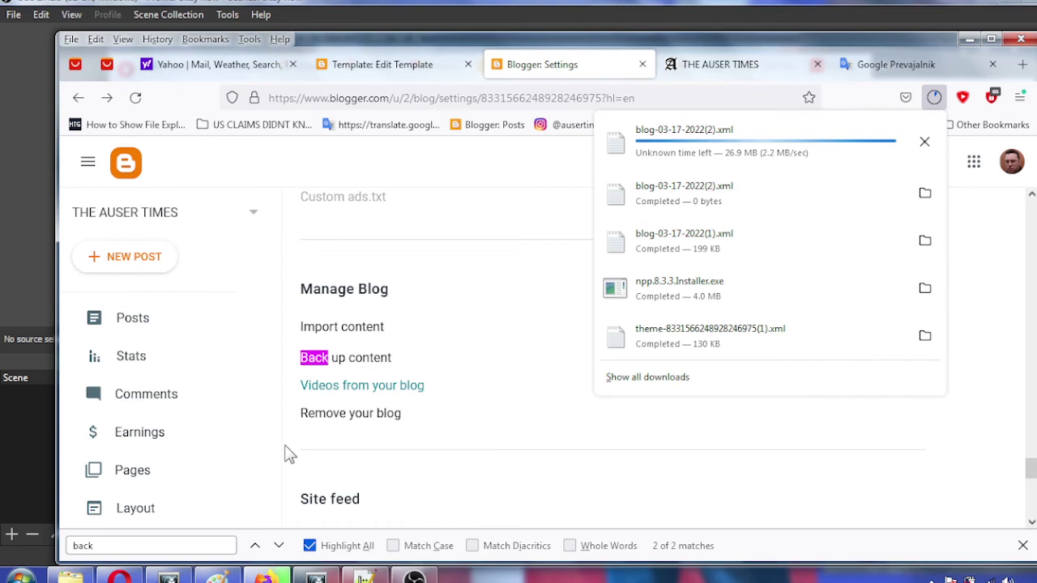
pyautogui.click(326, 438)
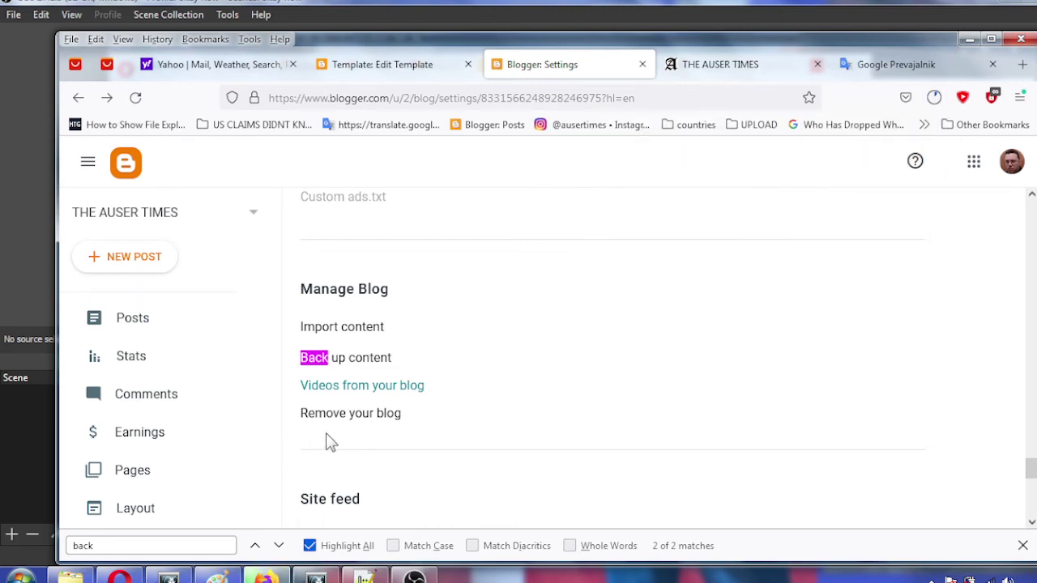
# Open the blog's theme page, download a theme backup and save theme-8331566248928246975.xml as a file
pyautogui.click(277, 472)
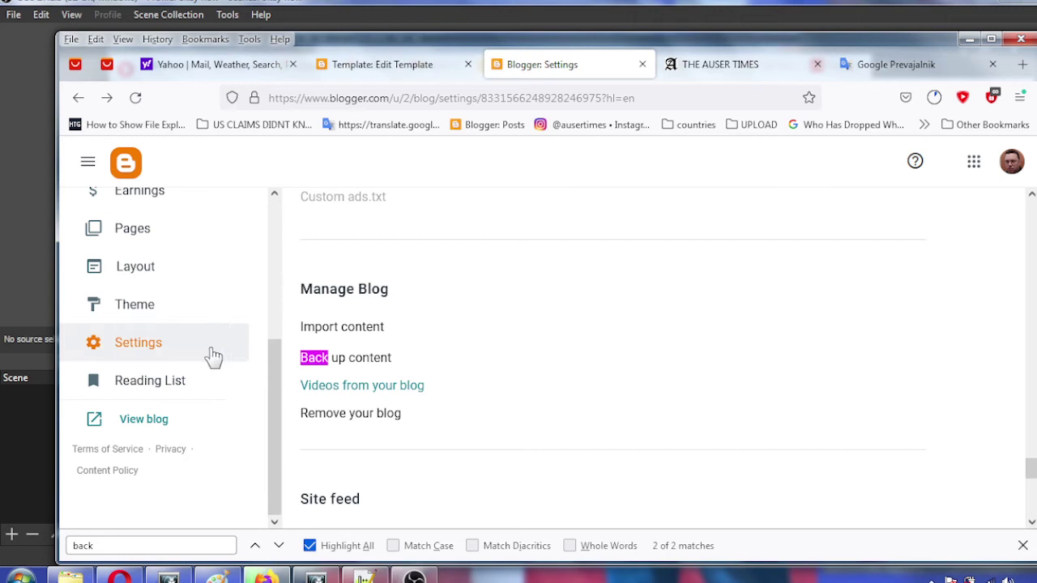
pyautogui.click(201, 305)
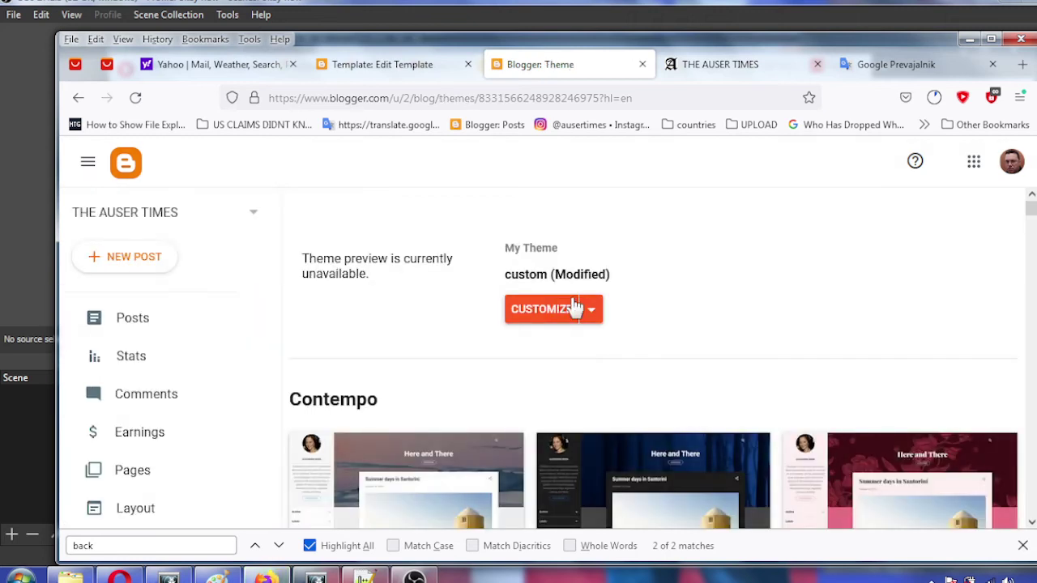
pyautogui.click(592, 317)
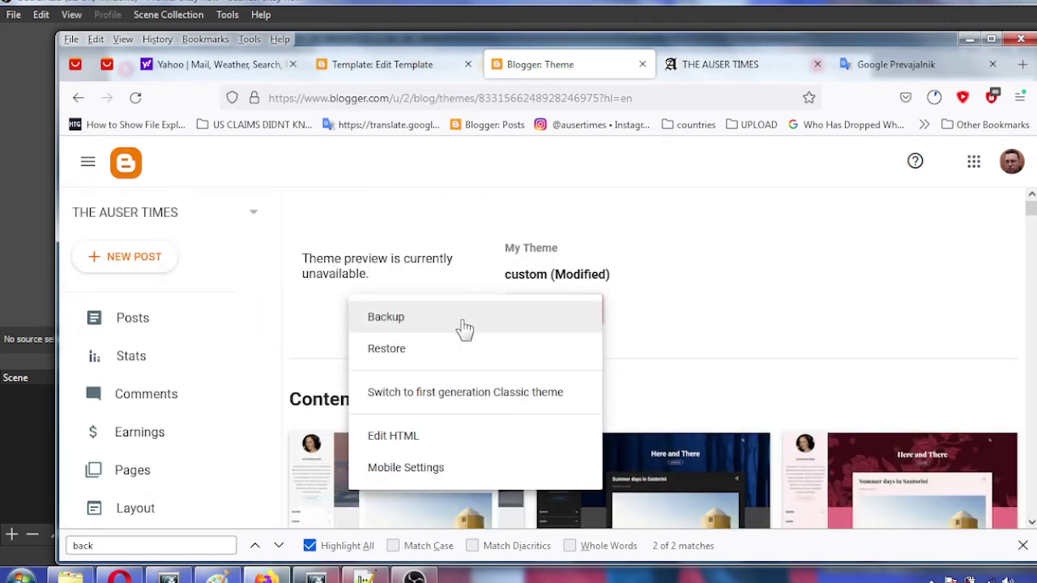
pyautogui.click(408, 322)
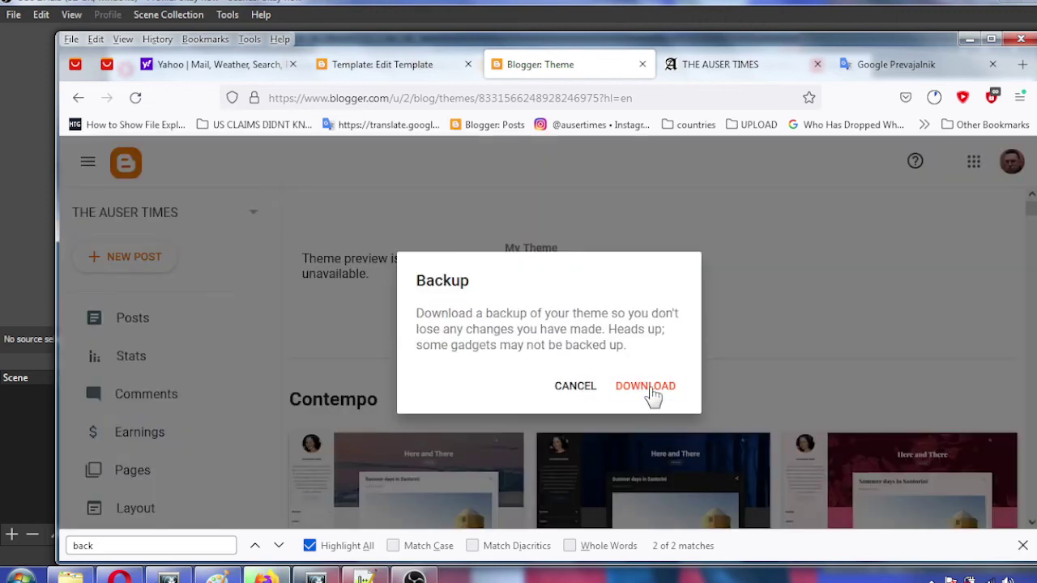
pyautogui.click(652, 387)
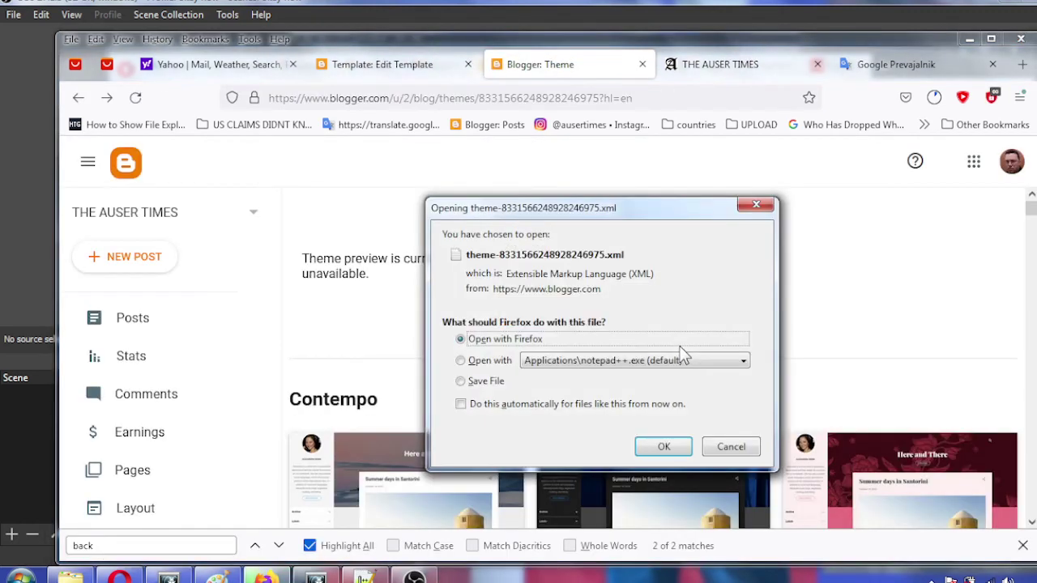
pyautogui.click(478, 382)
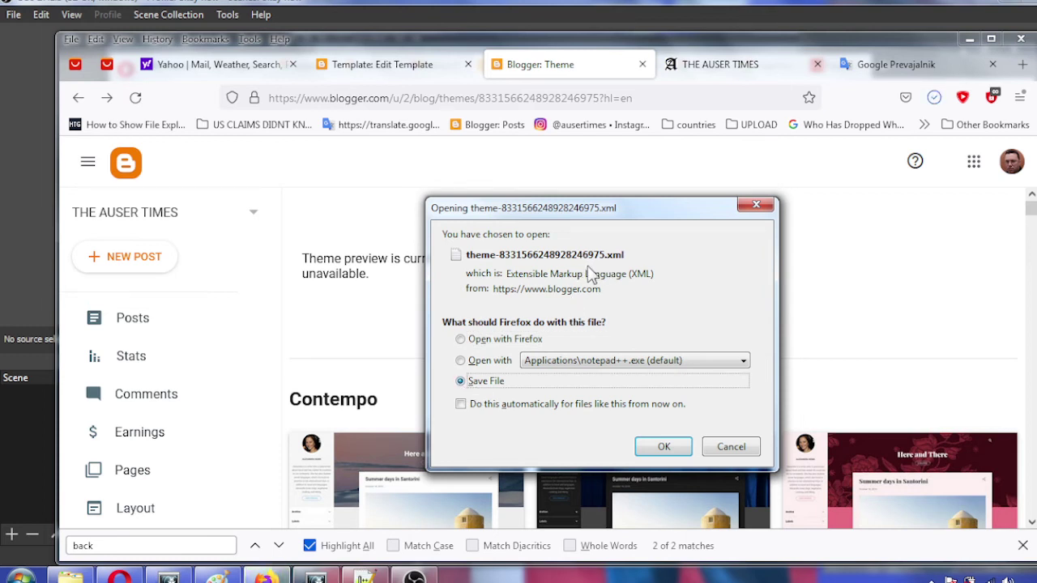
pyautogui.click(661, 450)
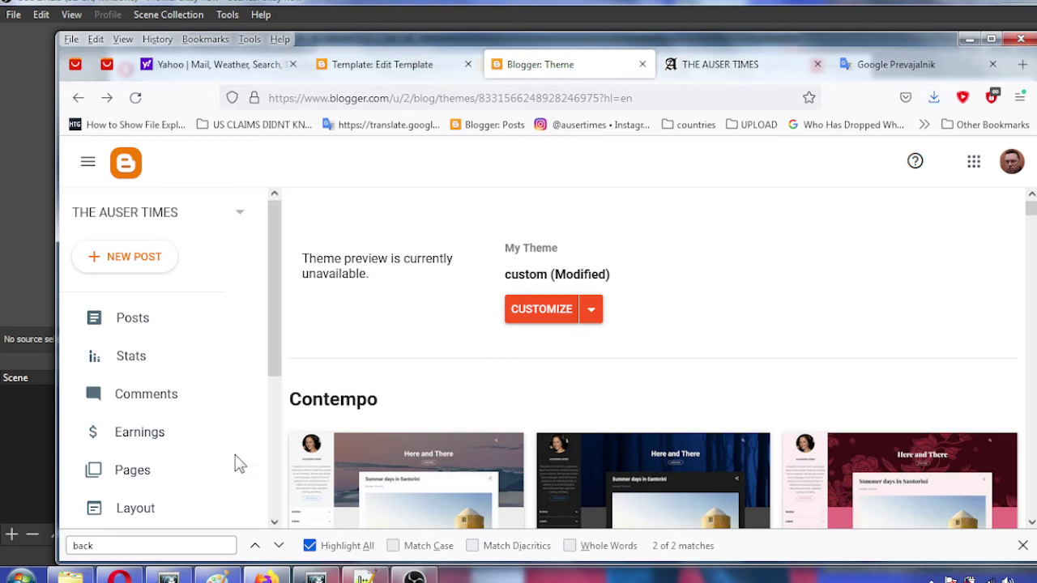
# Request another backup download of THE AUSER TIMES theme
pyautogui.moveTo(70, 577)
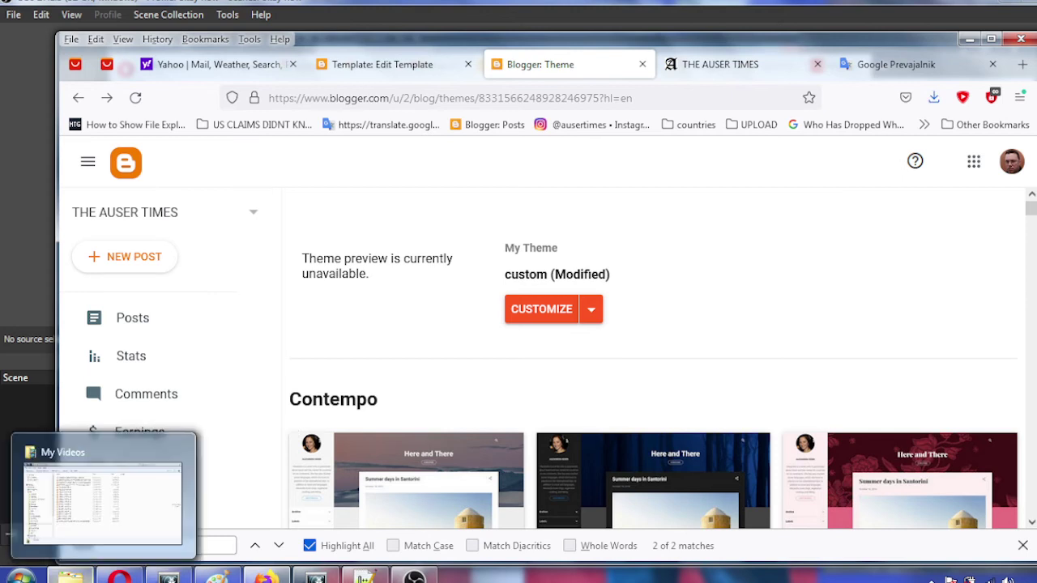
pyautogui.click(593, 319)
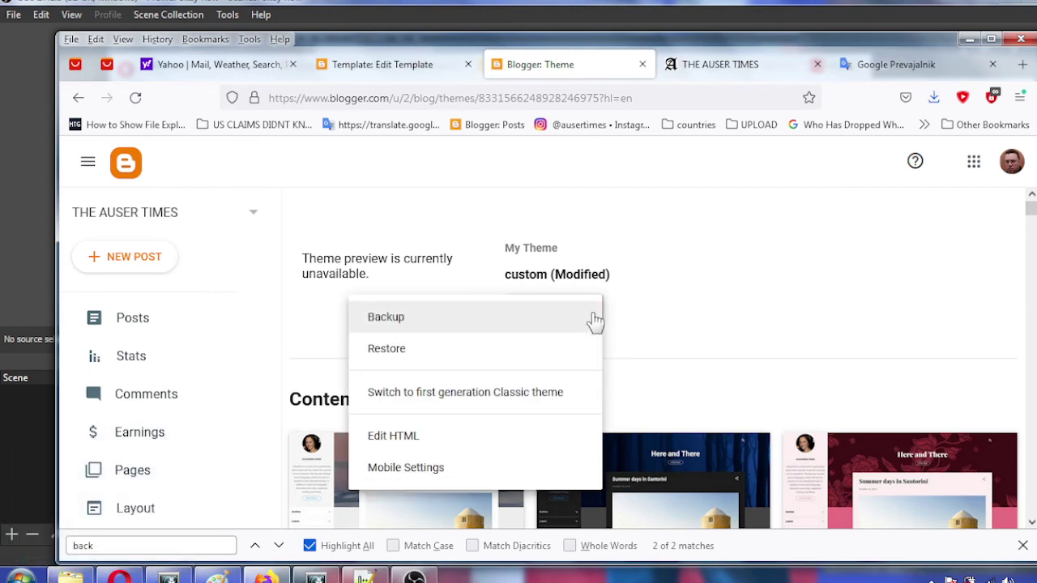
pyautogui.click(435, 327)
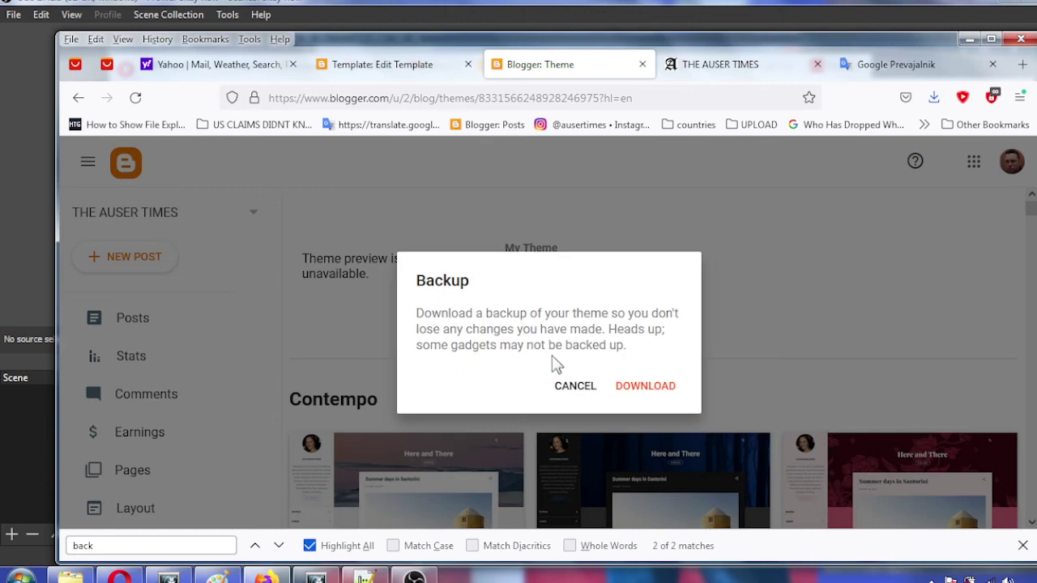
pyautogui.click(648, 388)
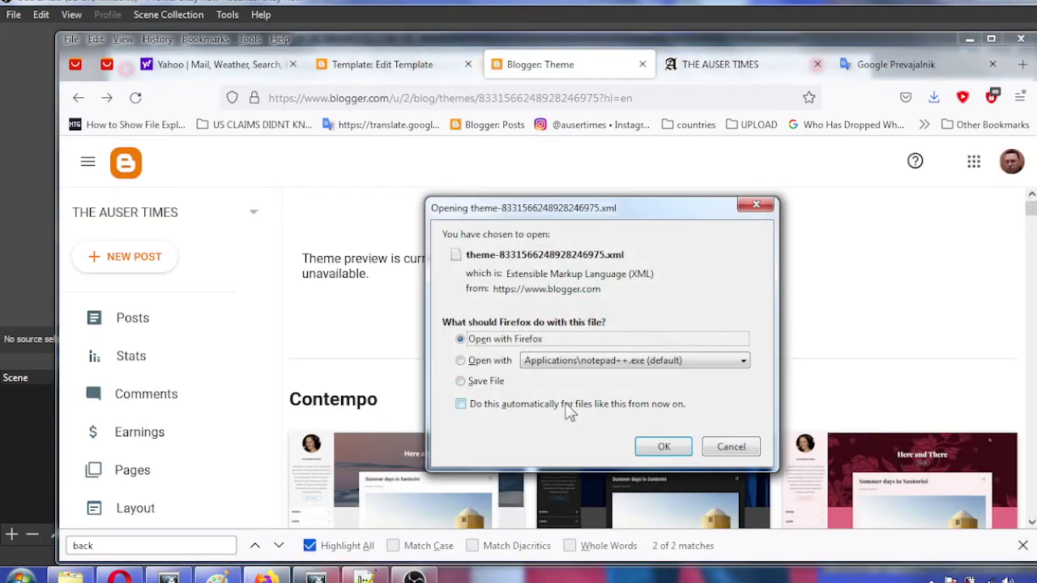
# Examine the options and helper applications offered for opening the theme XML file, without choosing another application
pyautogui.click(463, 360)
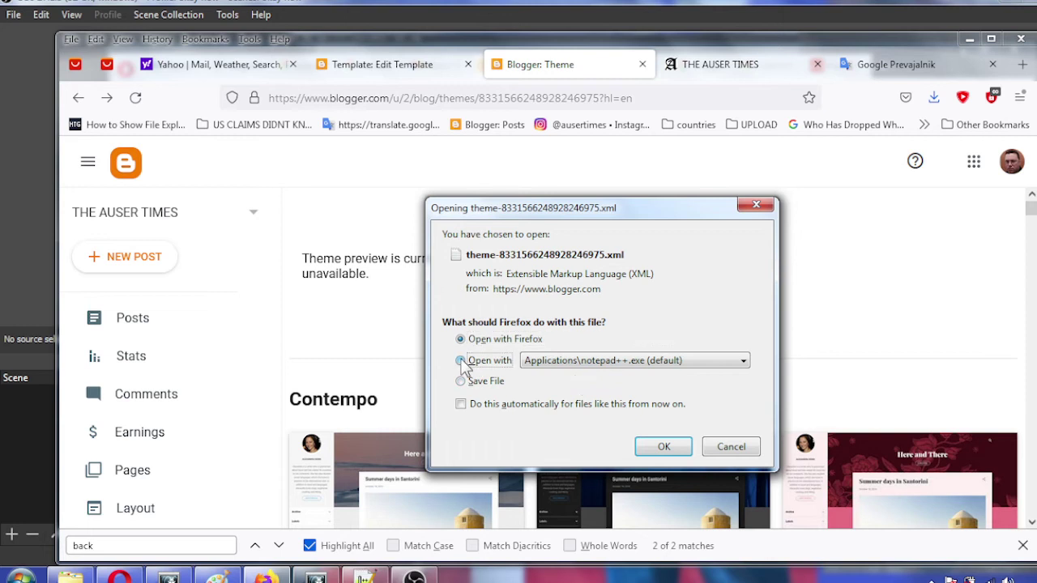
pyautogui.click(573, 362)
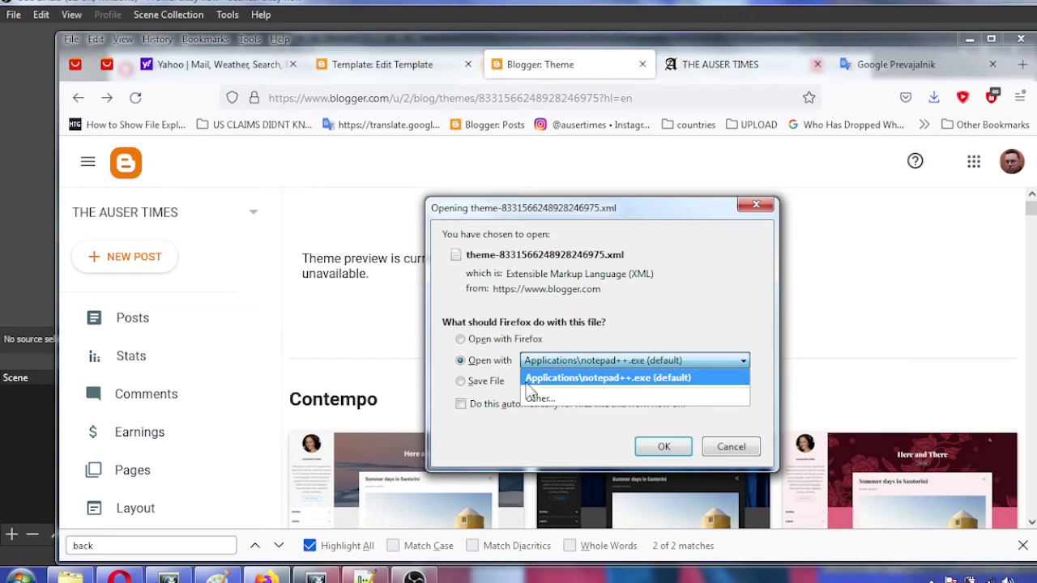
pyautogui.click(507, 425)
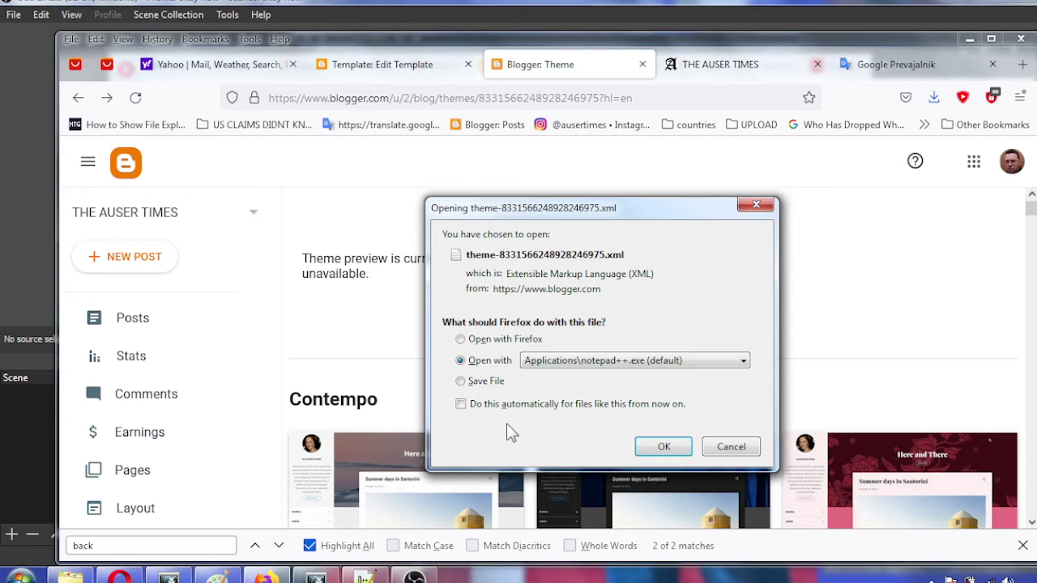
pyautogui.click(461, 404)
pyautogui.click(466, 405)
pyautogui.click(539, 362)
pyautogui.click(539, 396)
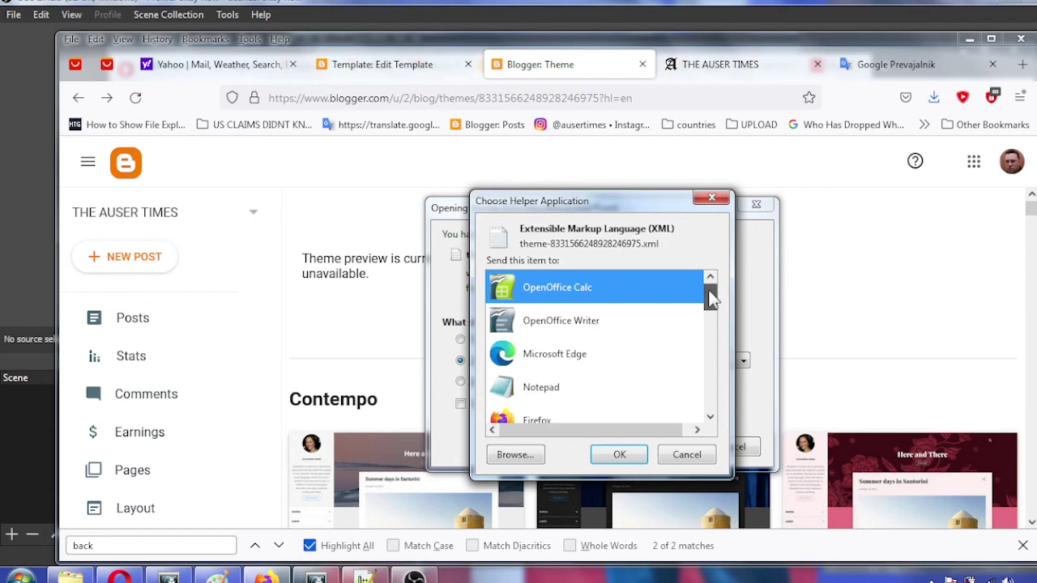
pyautogui.moveTo(708, 294)
pyautogui.mouseDown()
pyautogui.moveTo(712, 425)
pyautogui.moveTo(712, 285)
pyautogui.mouseUp()
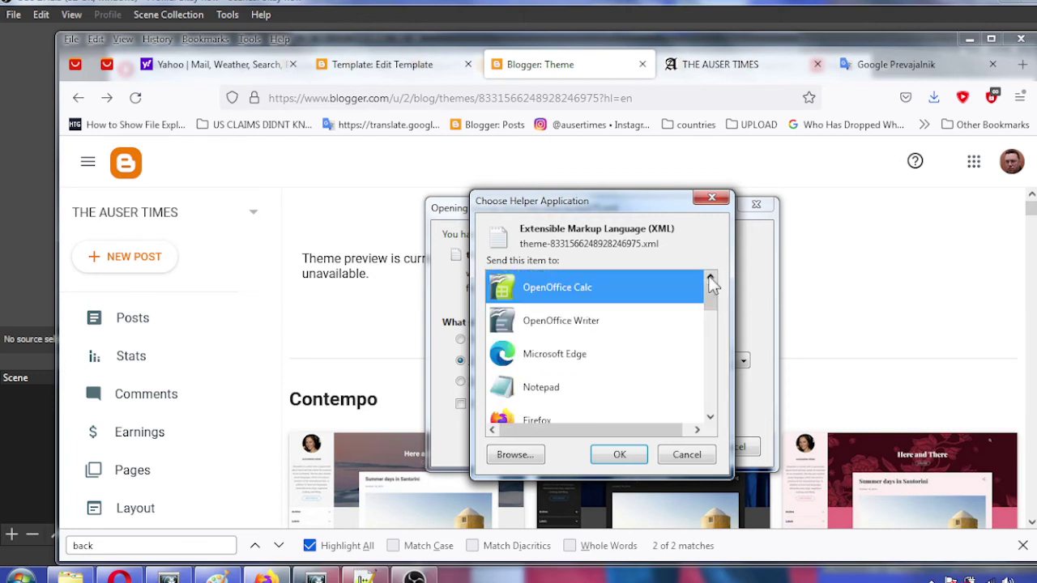
pyautogui.click(687, 455)
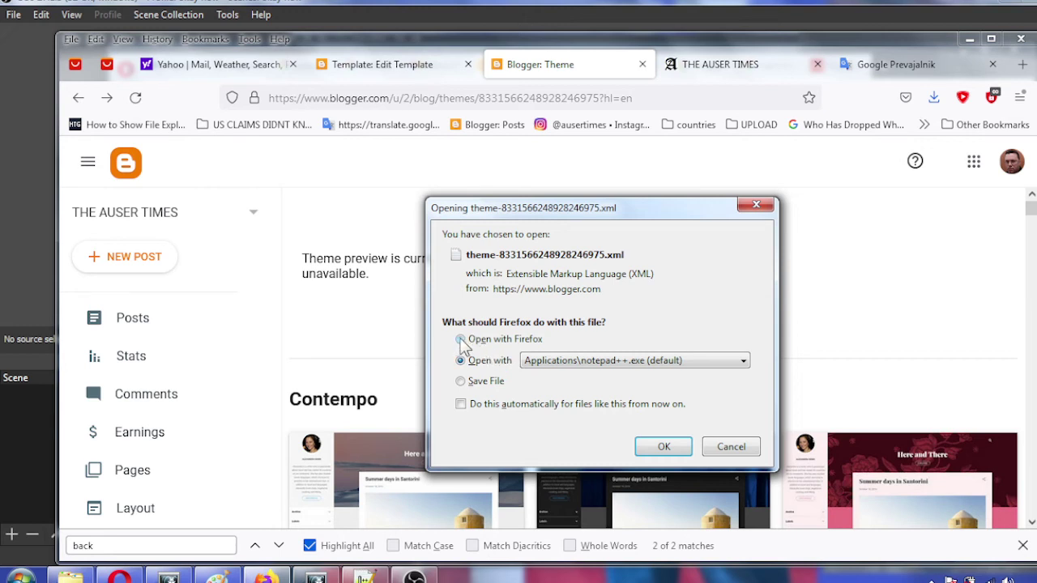
# Choose to save the second theme backup as a file and confirm the download
pyautogui.click(460, 381)
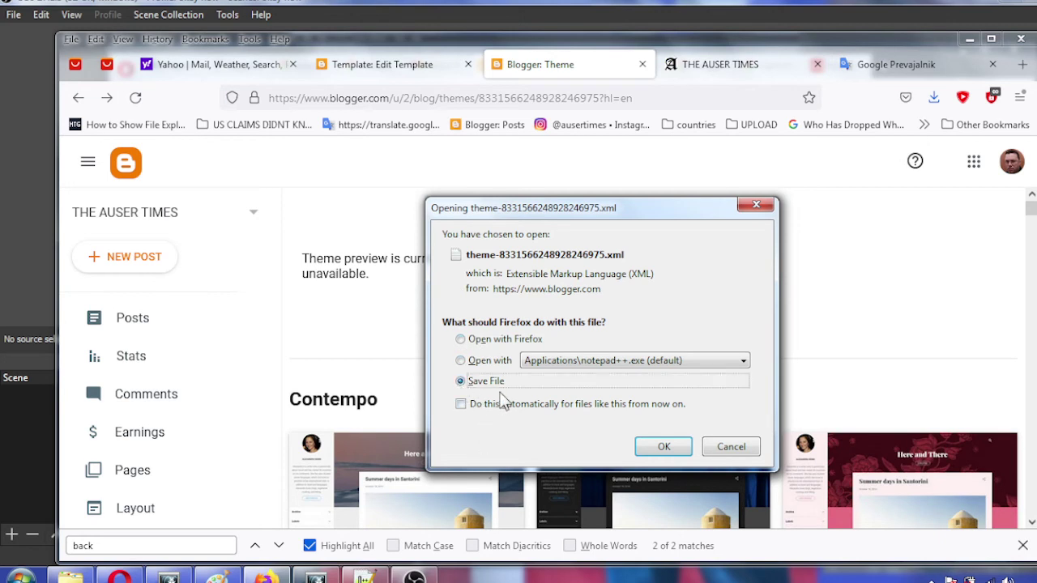
pyautogui.click(665, 450)
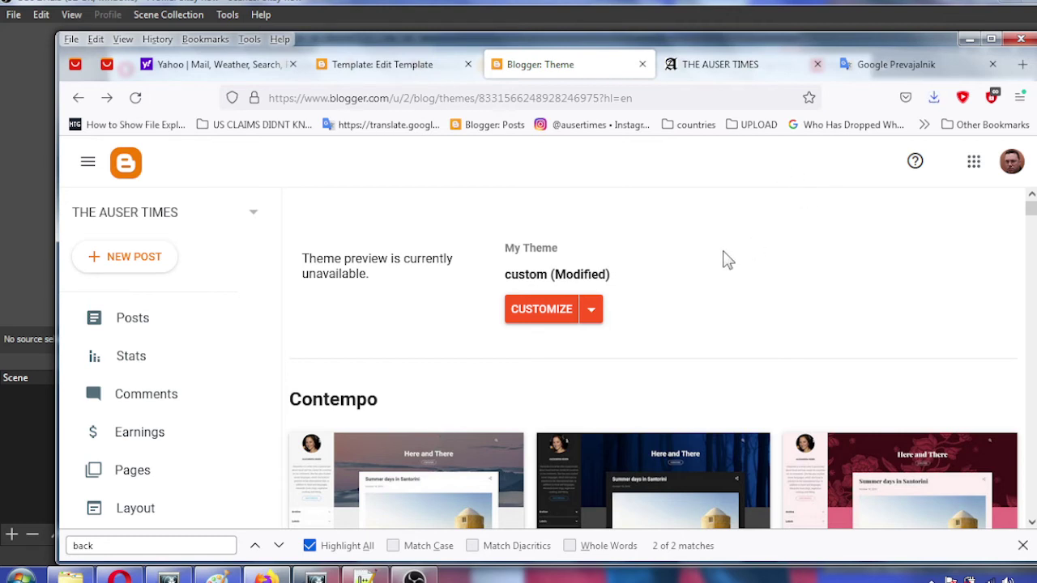
# Switch back to Opera and check which Google account is signed in to the Auser Smart blog
pyautogui.moveTo(120, 577)
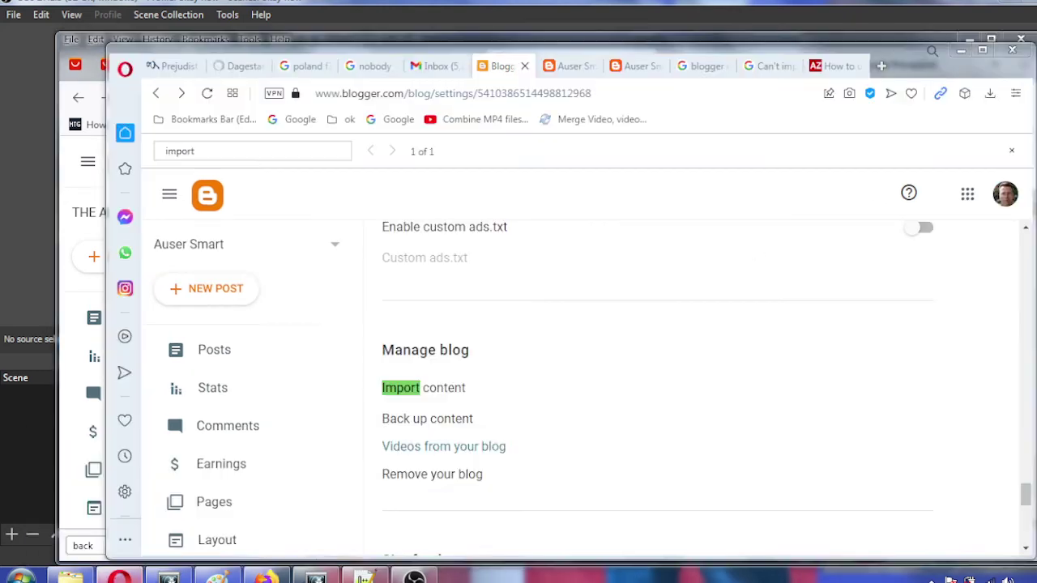
pyautogui.click(117, 482)
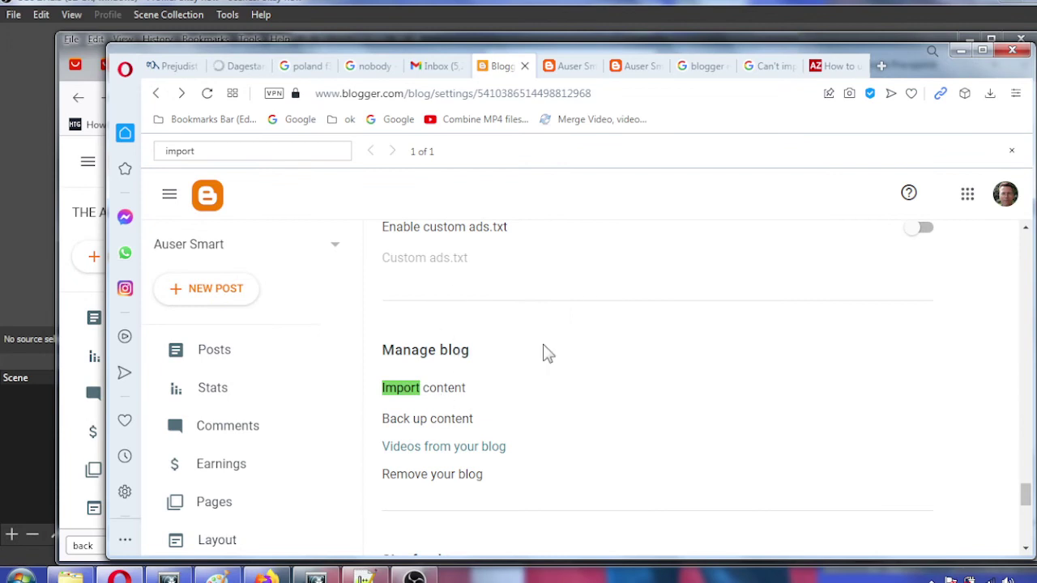
pyautogui.click(1004, 199)
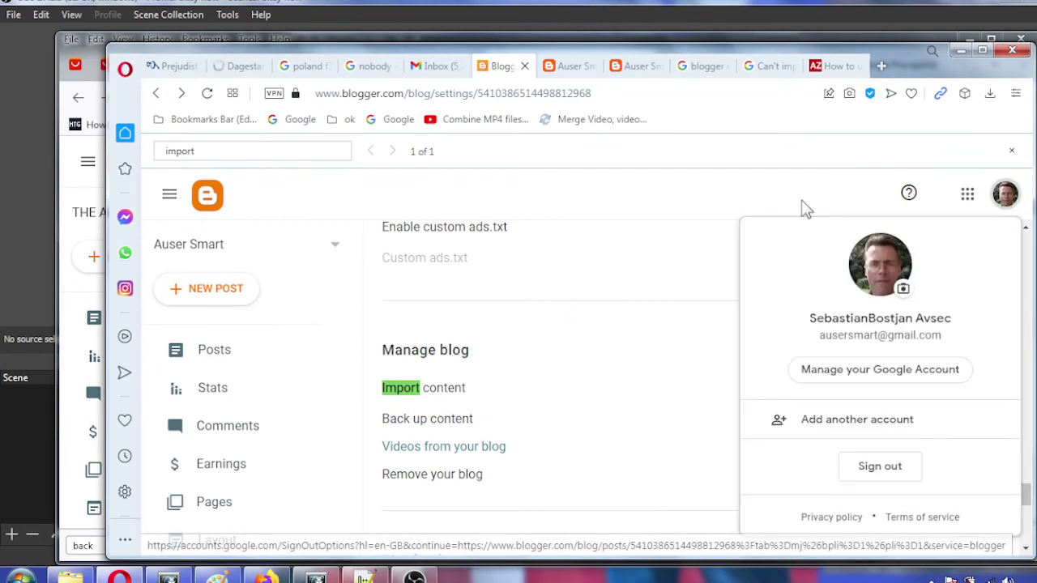
pyautogui.click(630, 264)
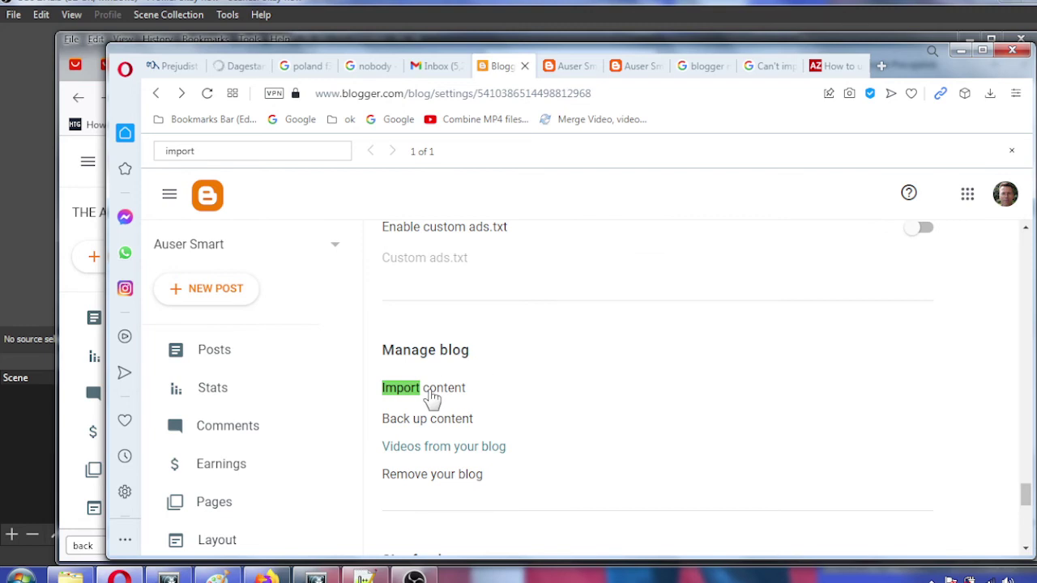
pyautogui.scroll(-3, 340, 473)
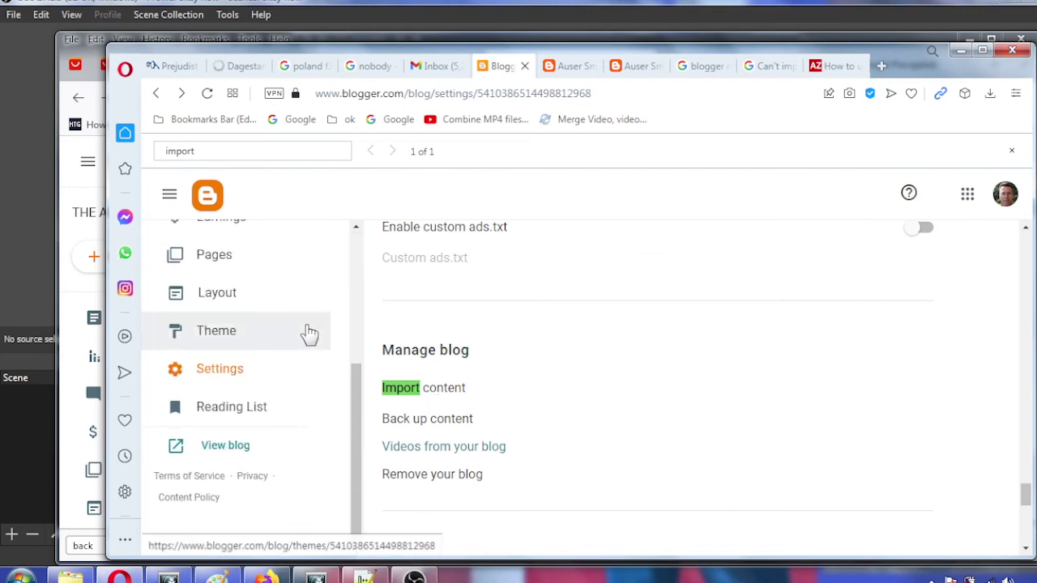
pyautogui.click(310, 334)
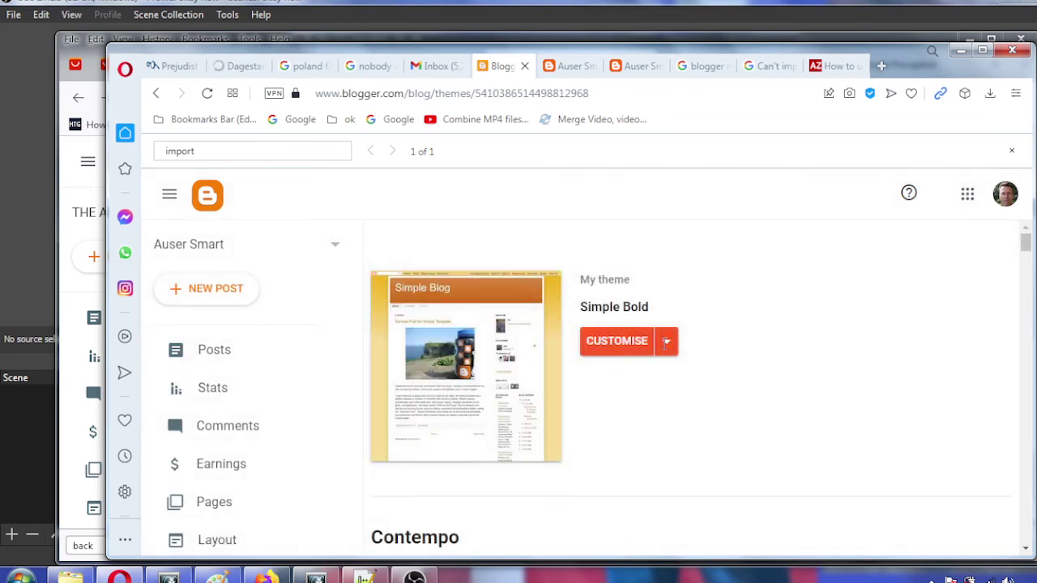
pyautogui.moveTo(667, 354); pyautogui.dragTo(661, 482)
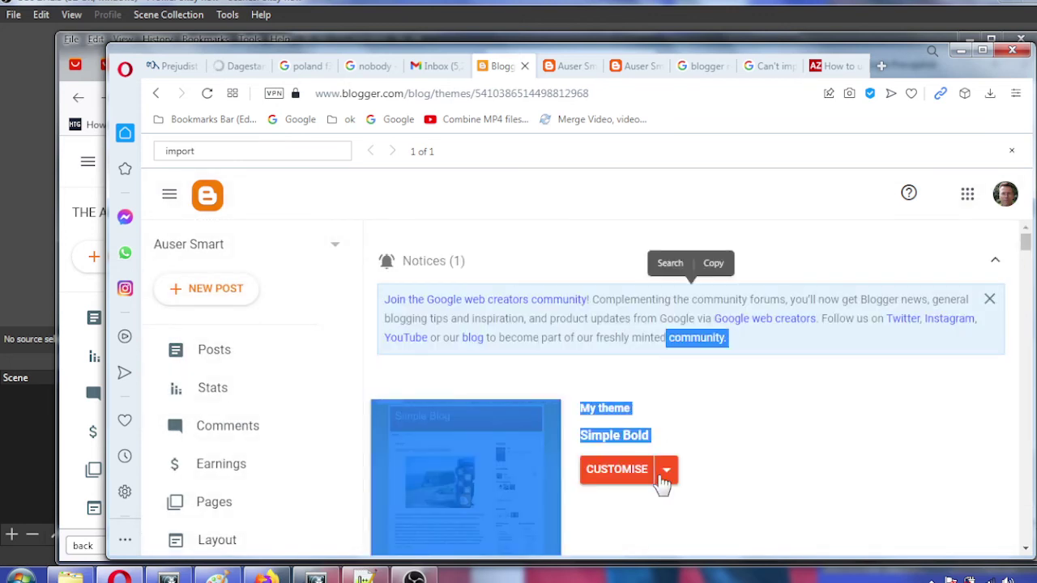
pyautogui.click(663, 478)
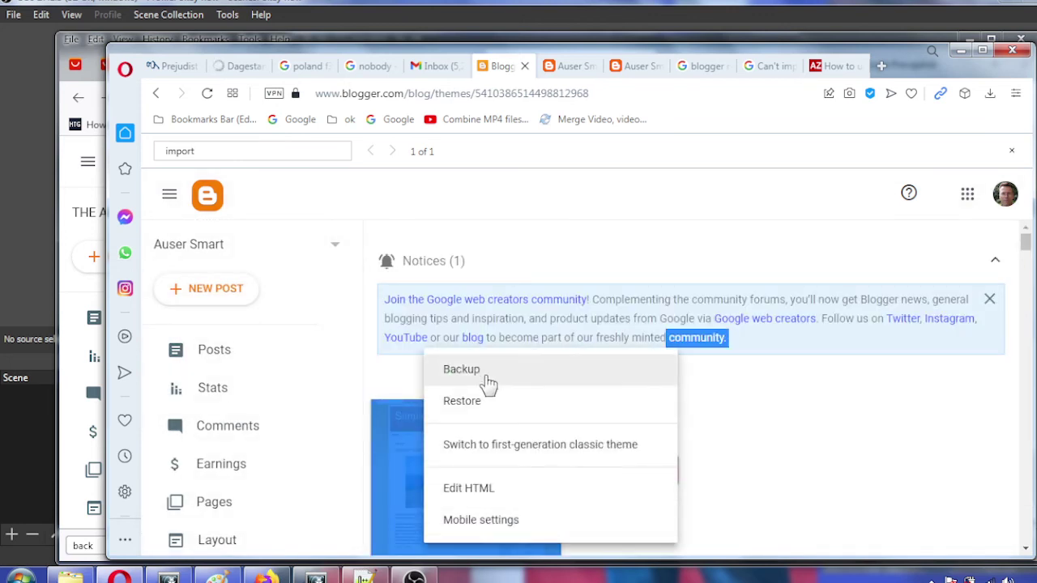
pyautogui.click(486, 411)
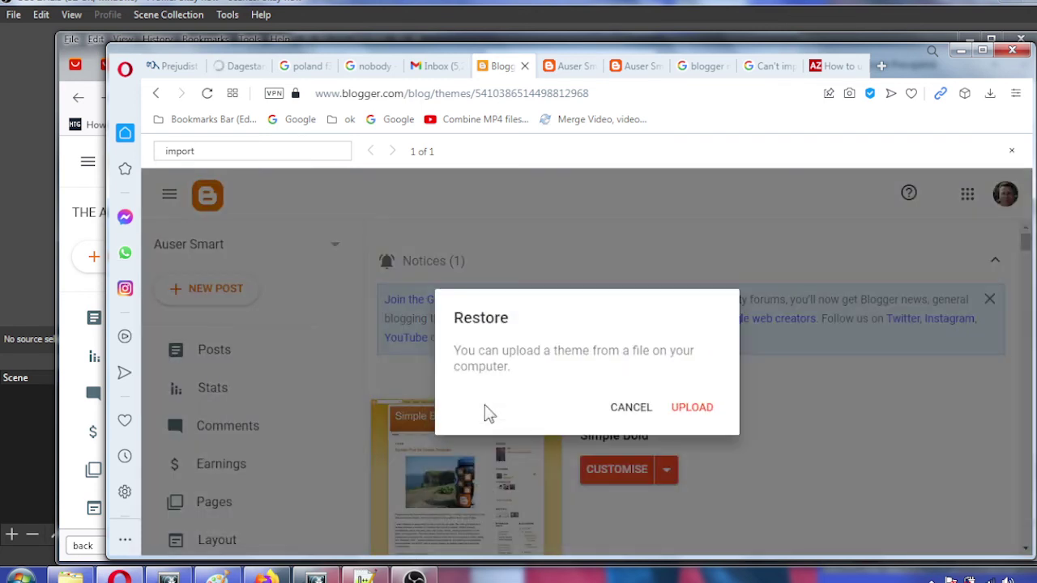
pyautogui.click(685, 418)
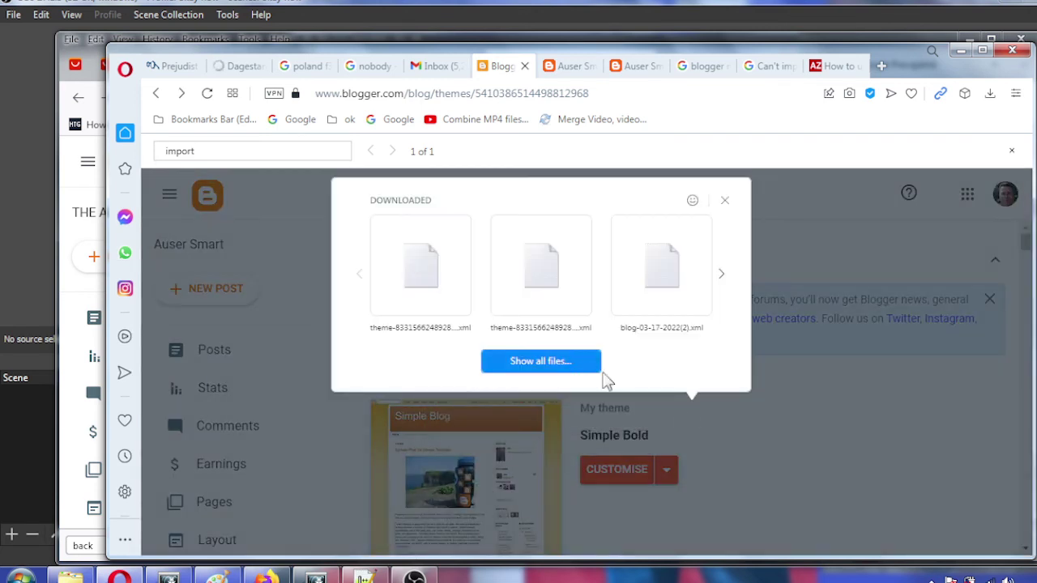
pyautogui.click(565, 363)
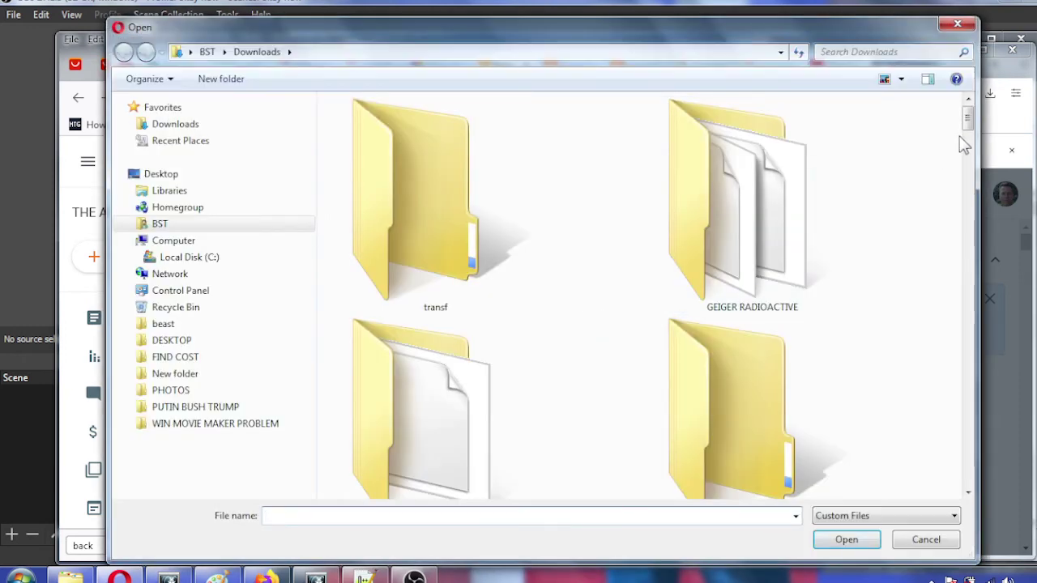
pyautogui.moveTo(967, 111); pyautogui.dragTo(968, 228)
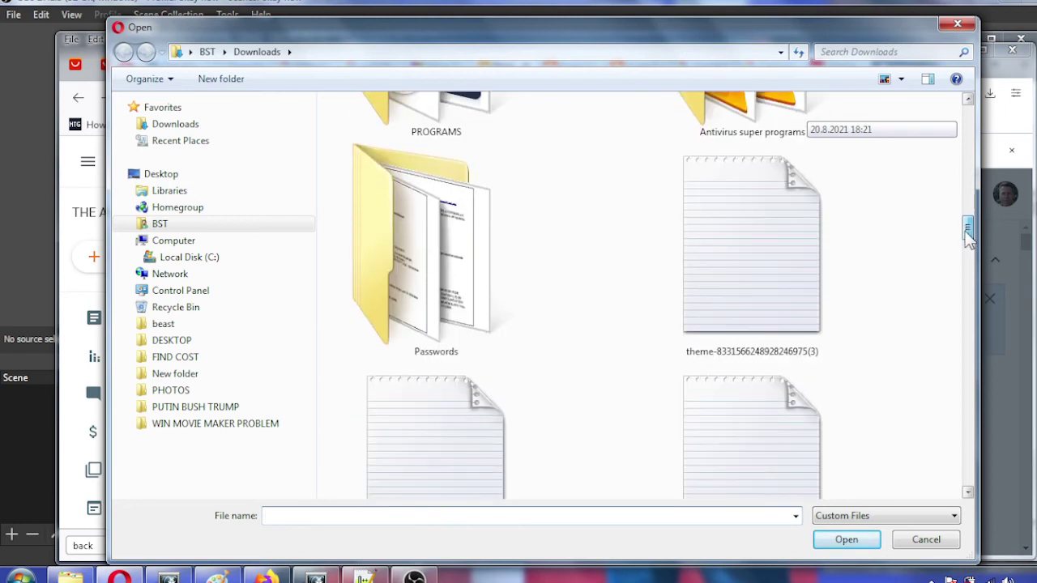
pyautogui.doubleClick(766, 251)
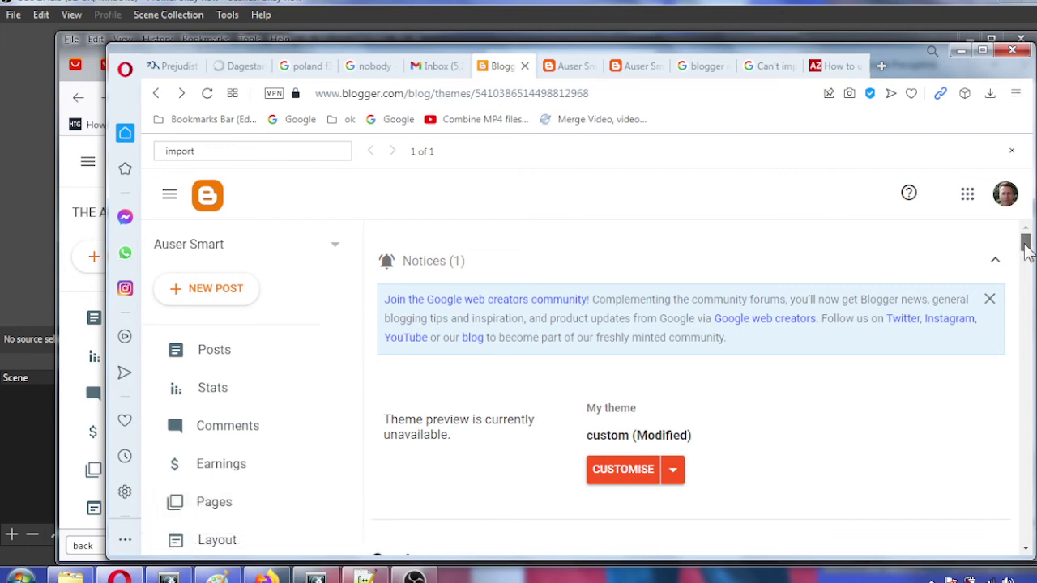
pyautogui.moveTo(1026, 249); pyautogui.dragTo(1027, 256)
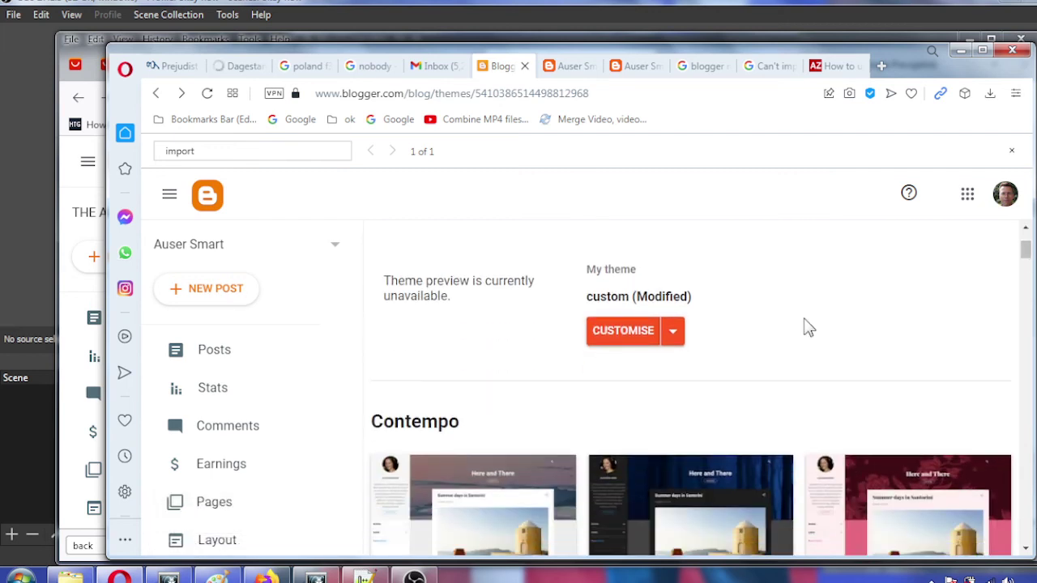
pyautogui.click(672, 333)
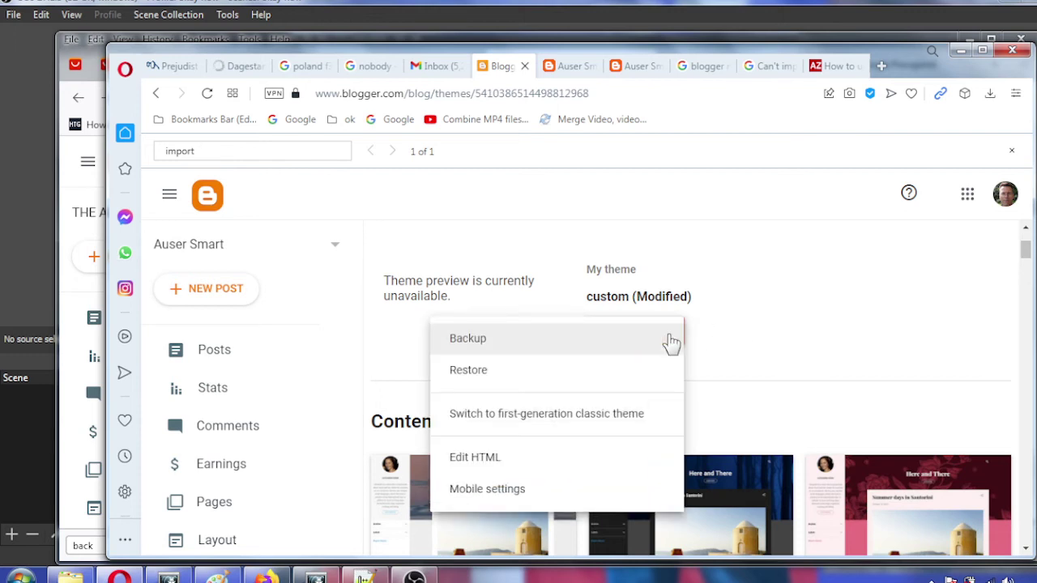
pyautogui.click(496, 373)
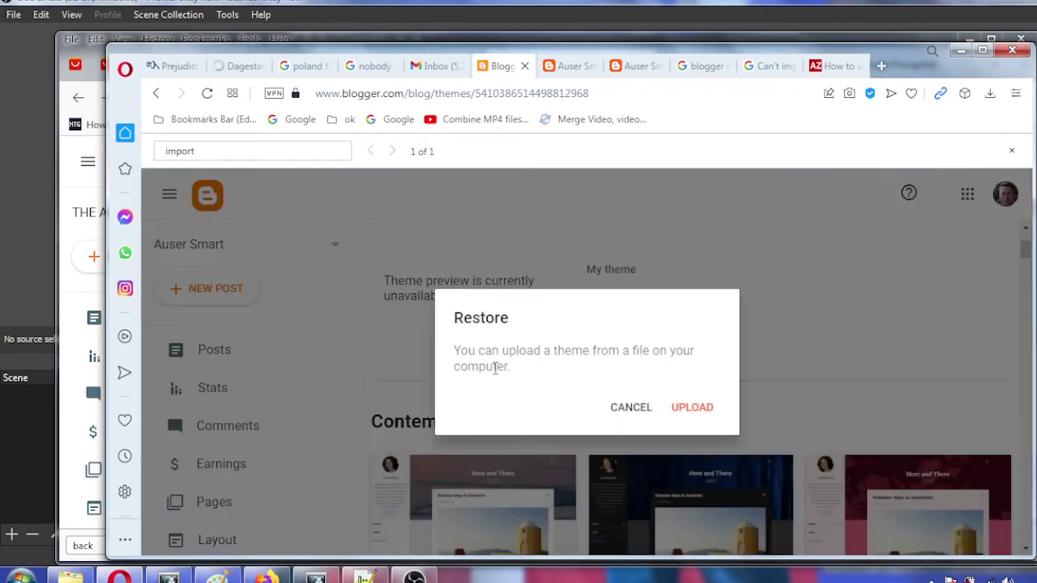
pyautogui.click(692, 409)
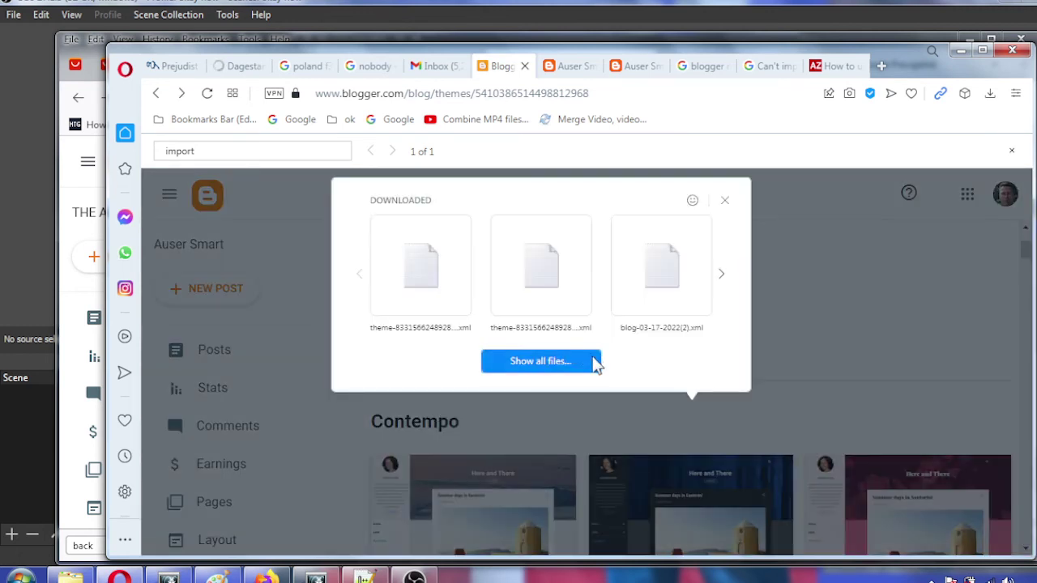
pyautogui.click(697, 272)
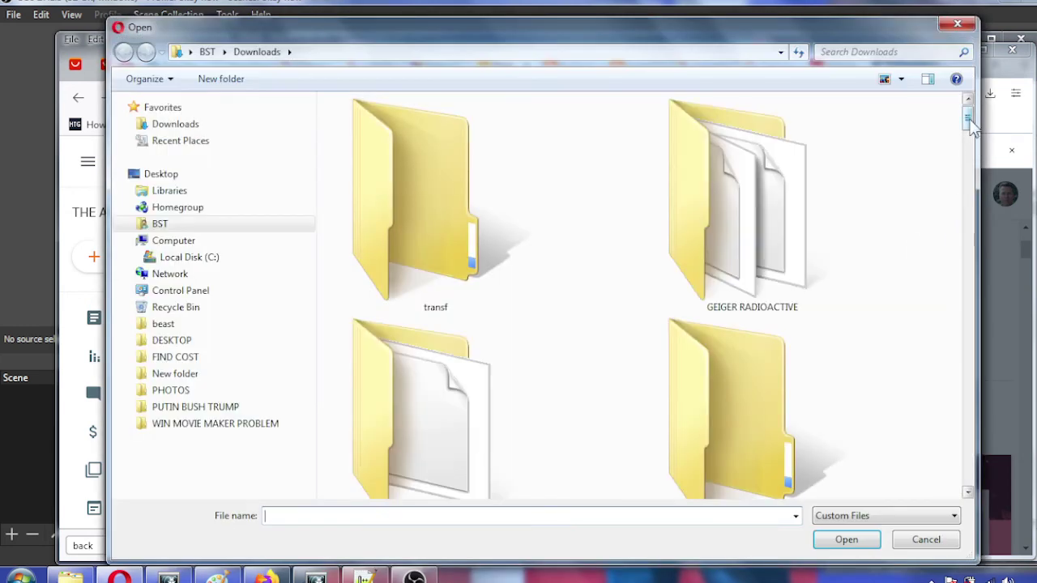
pyautogui.moveTo(969, 126); pyautogui.dragTo(971, 233)
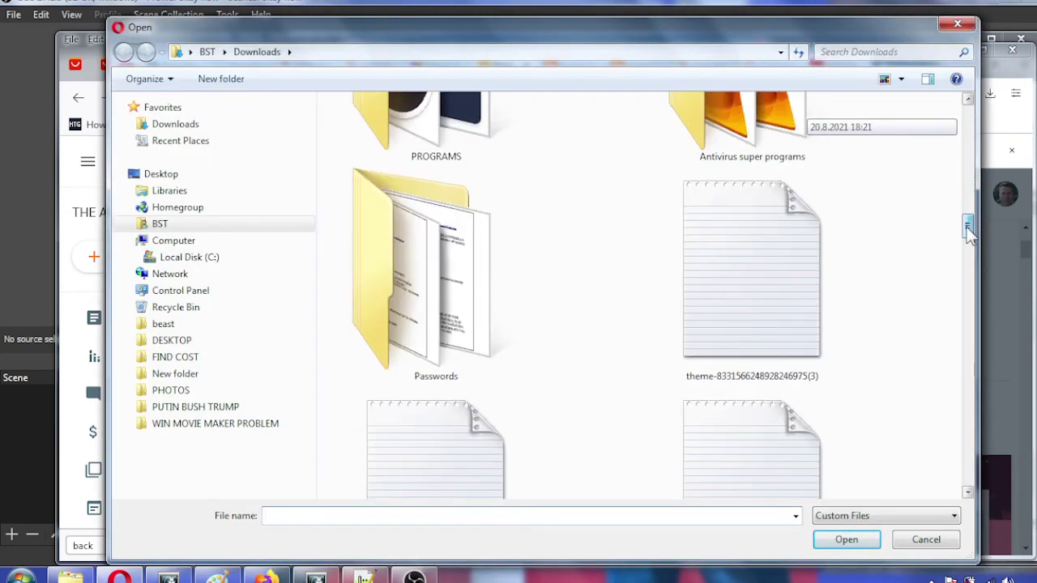
pyautogui.doubleClick(761, 284)
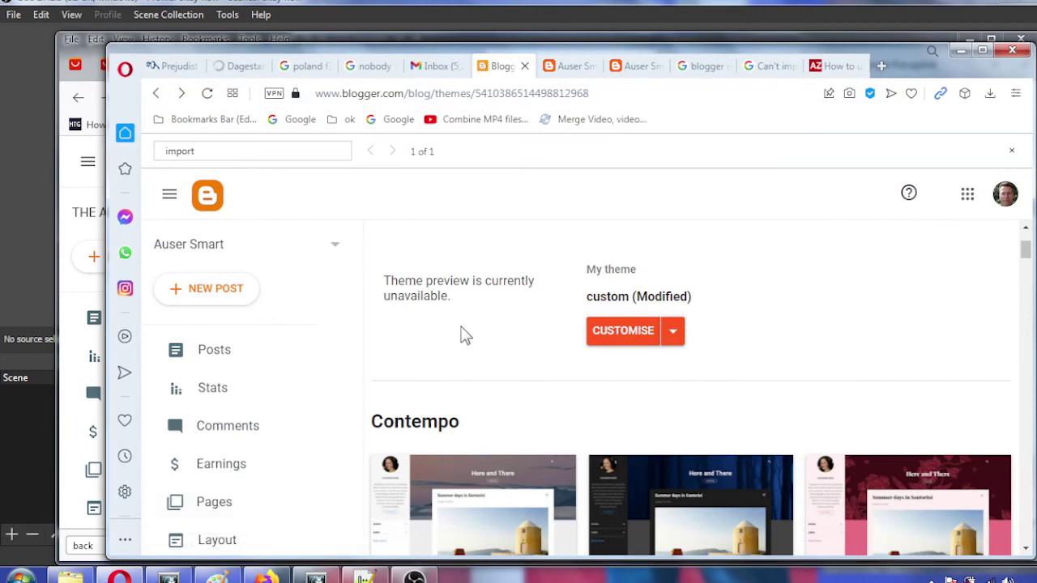
# View the published Test post of Auser Smart to check how the restored theme looks on the blog
pyautogui.click(202, 362)
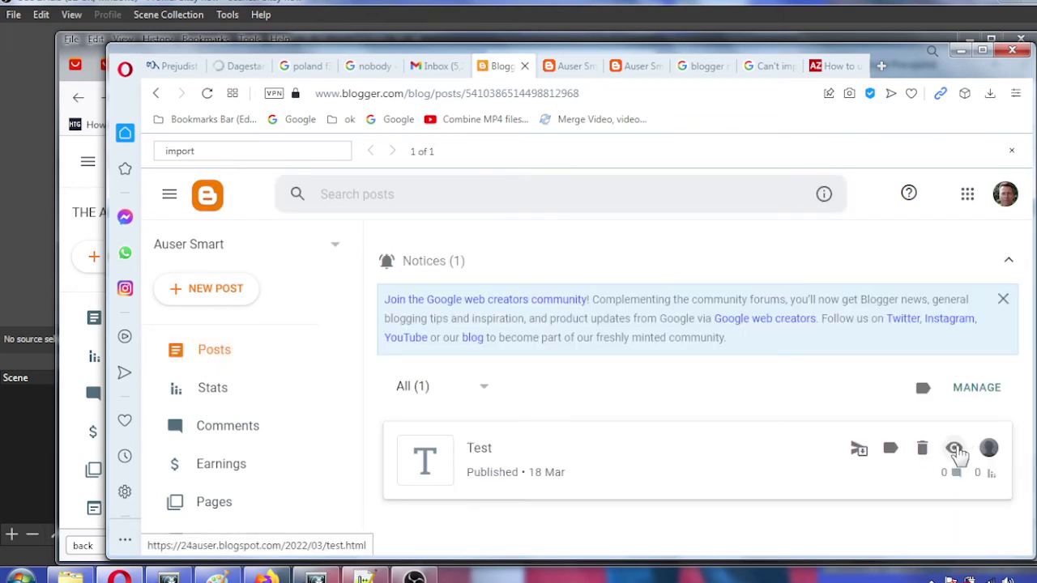
pyautogui.click(956, 457)
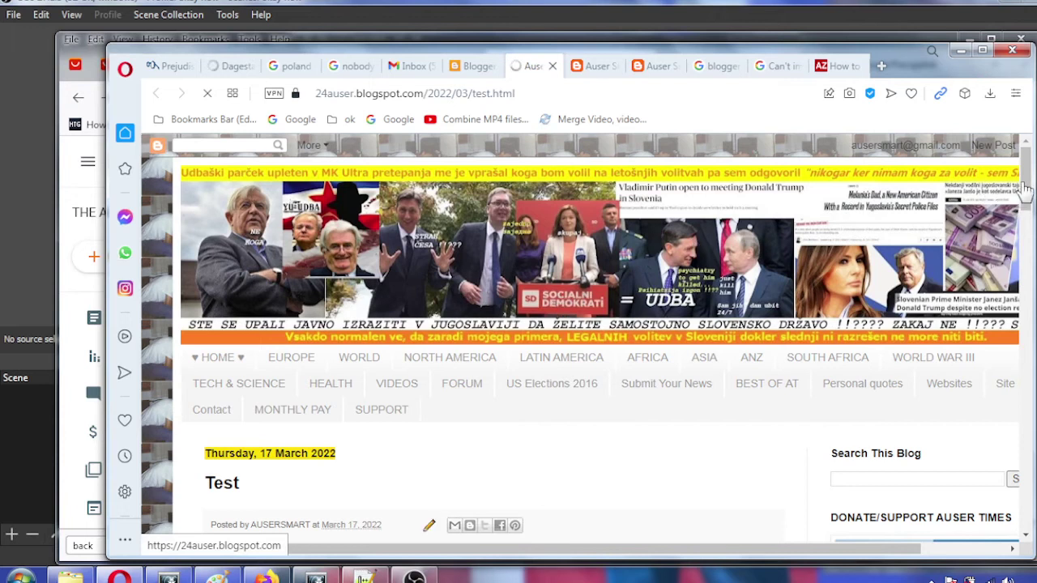
pyautogui.moveTo(1025, 207); pyautogui.dragTo(1028, 154)
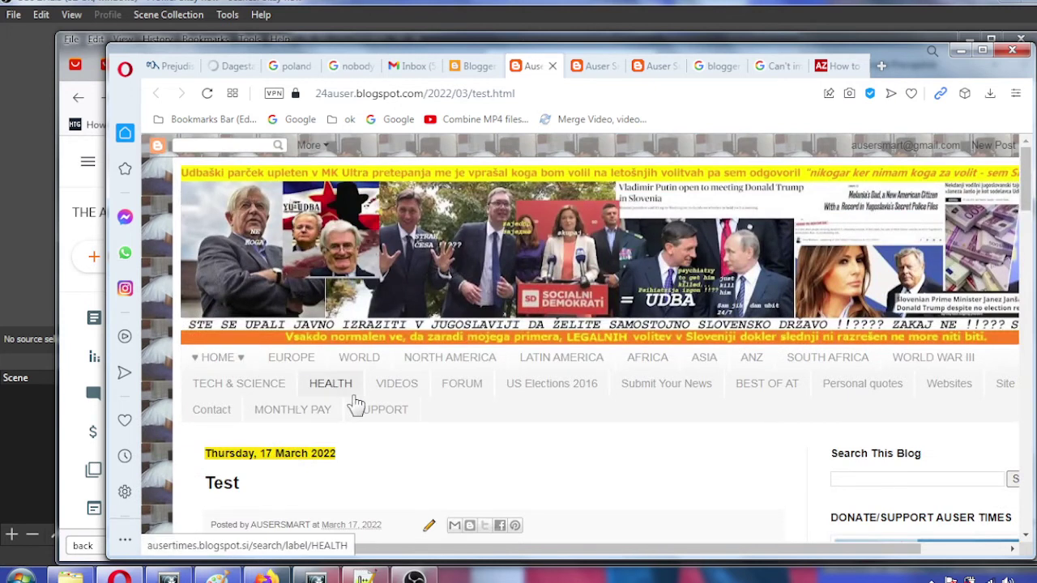
# Switch to Firefox, close the old THE AUSER TIMES page and view that blog's newest post from its posts list
pyautogui.click(267, 577)
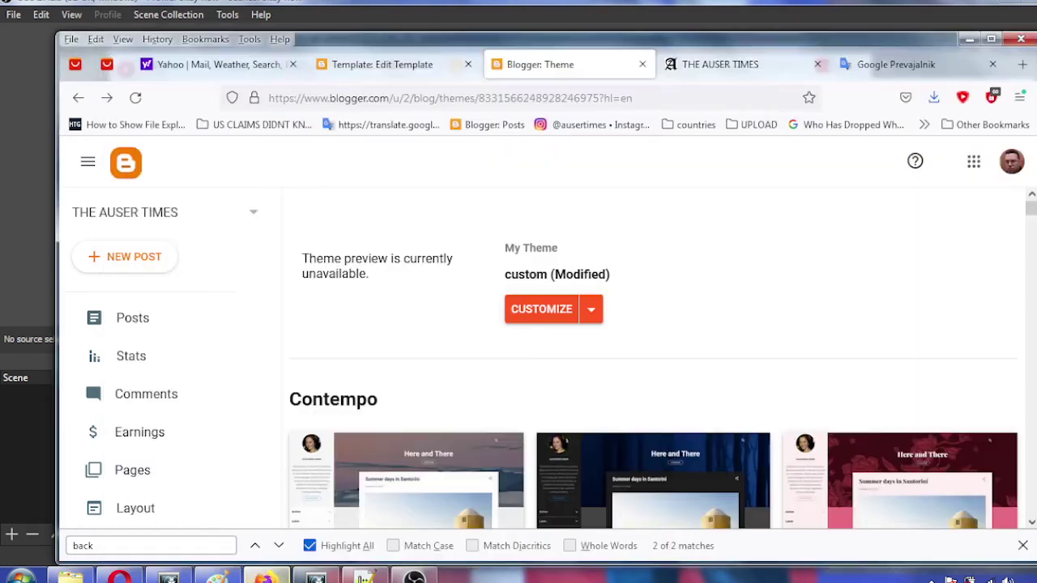
pyautogui.click(122, 324)
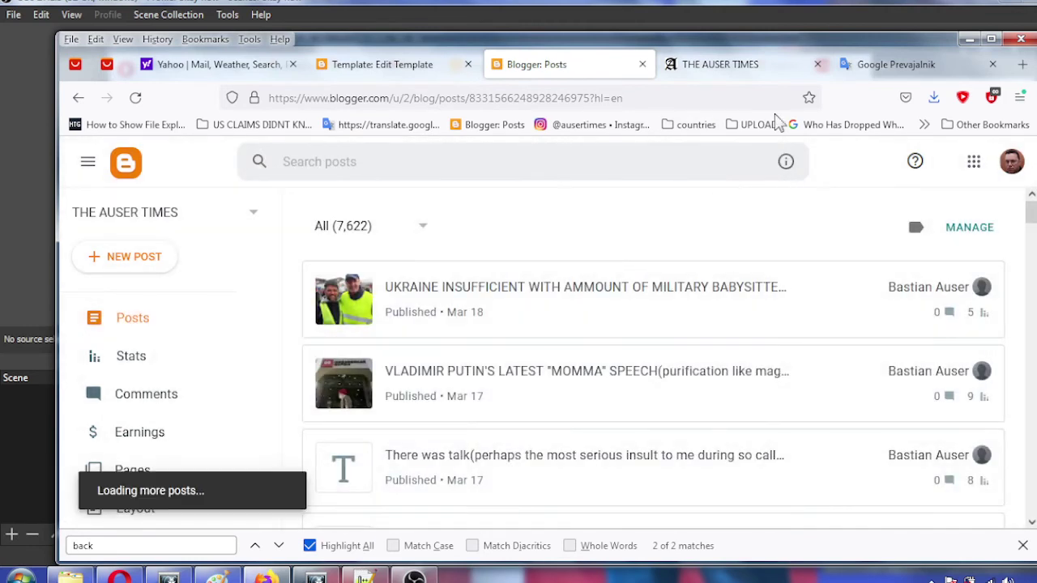
pyautogui.click(818, 65)
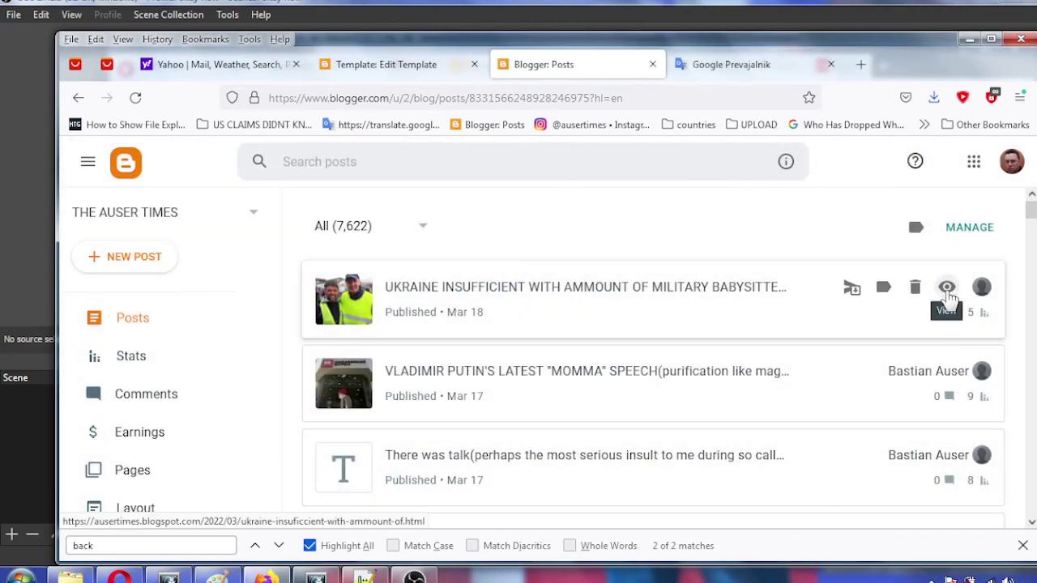
pyautogui.click(944, 292)
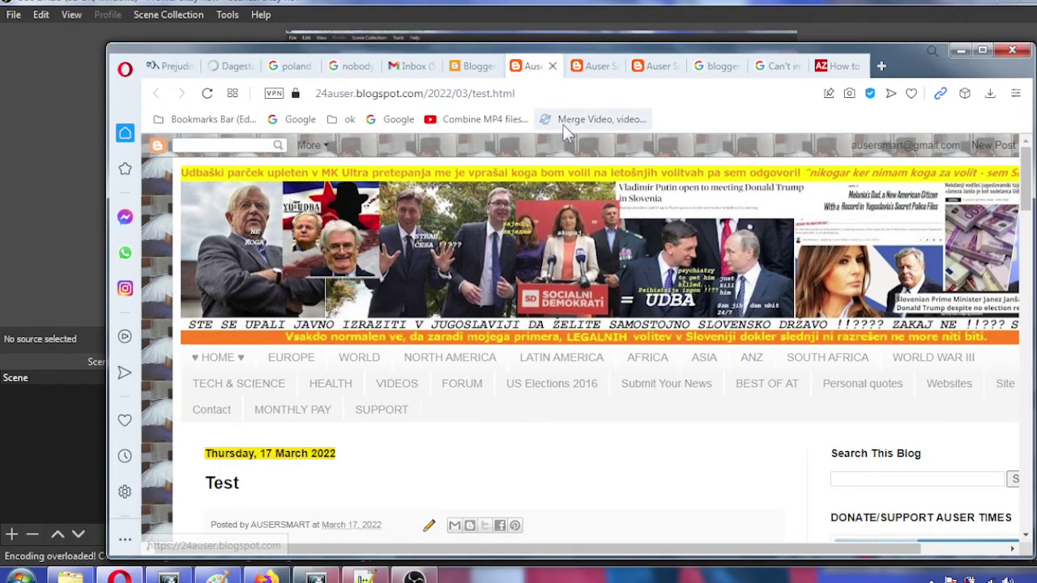
# In Opera, close the open Auser Smart blog pages and return to the blog's posts list in Blogger
pyautogui.click(554, 67)
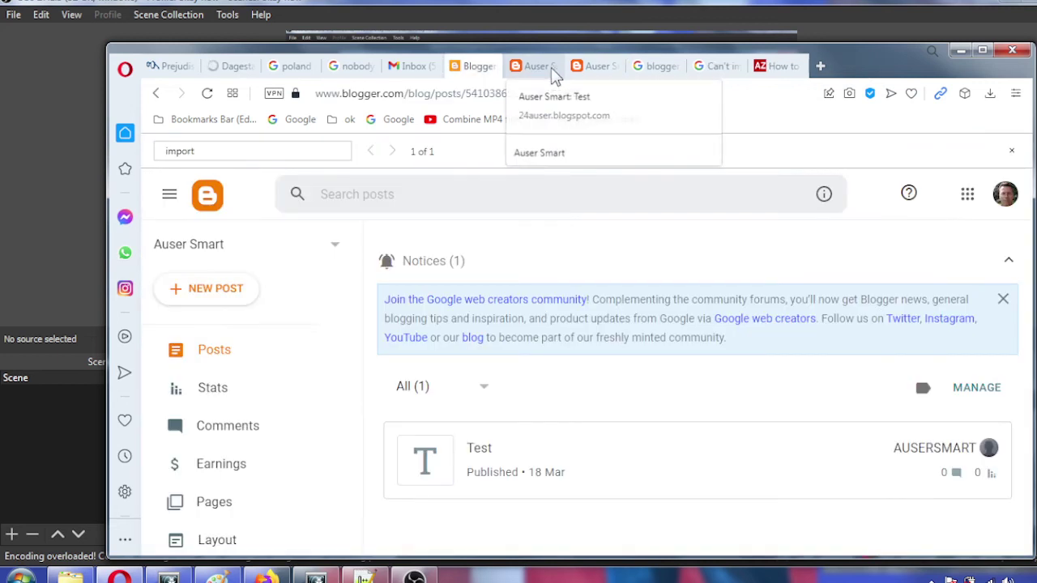
pyautogui.click(558, 68)
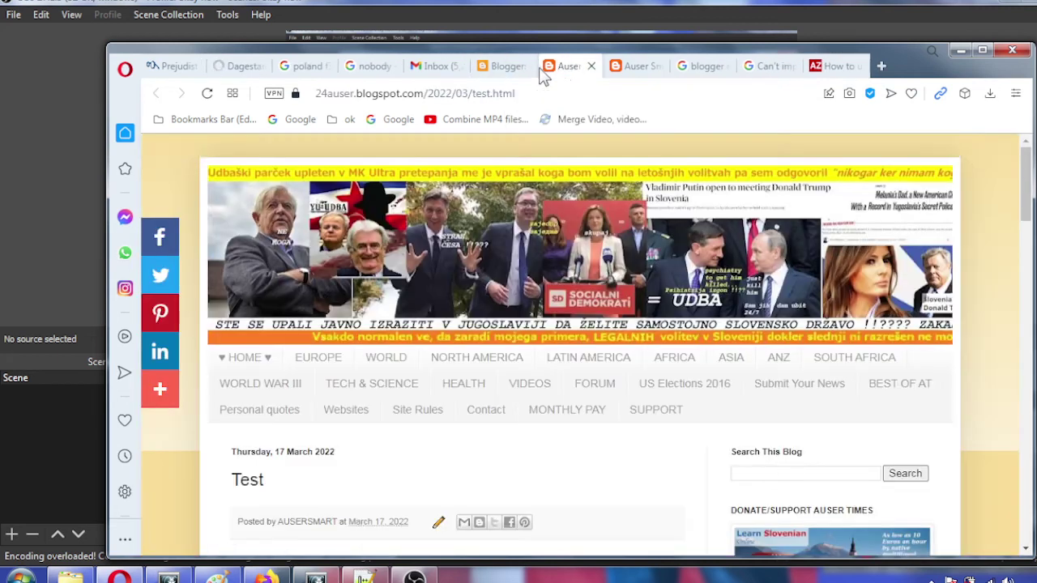
pyautogui.click(591, 66)
pyautogui.click(591, 67)
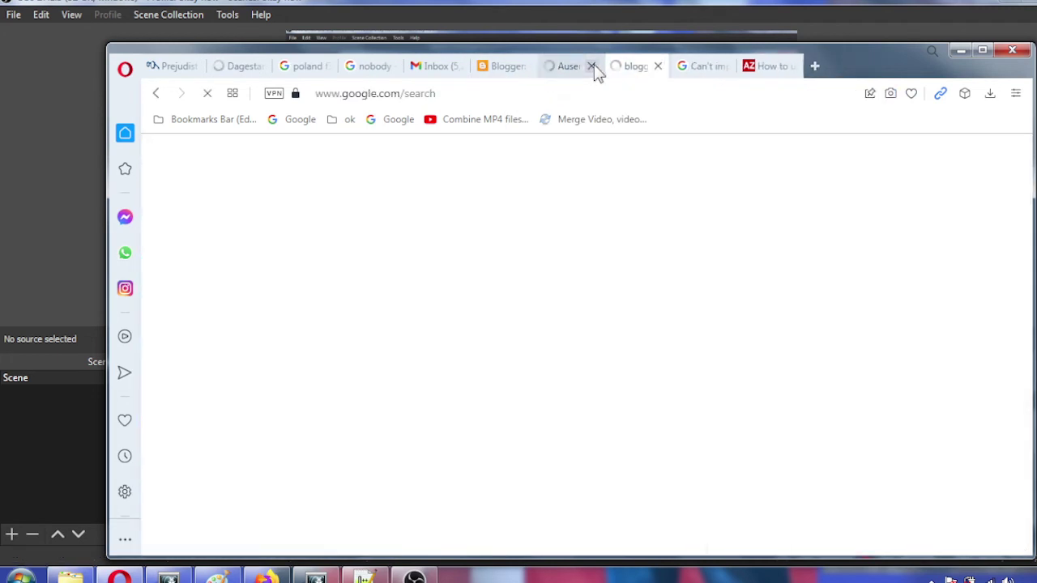
pyautogui.click(504, 68)
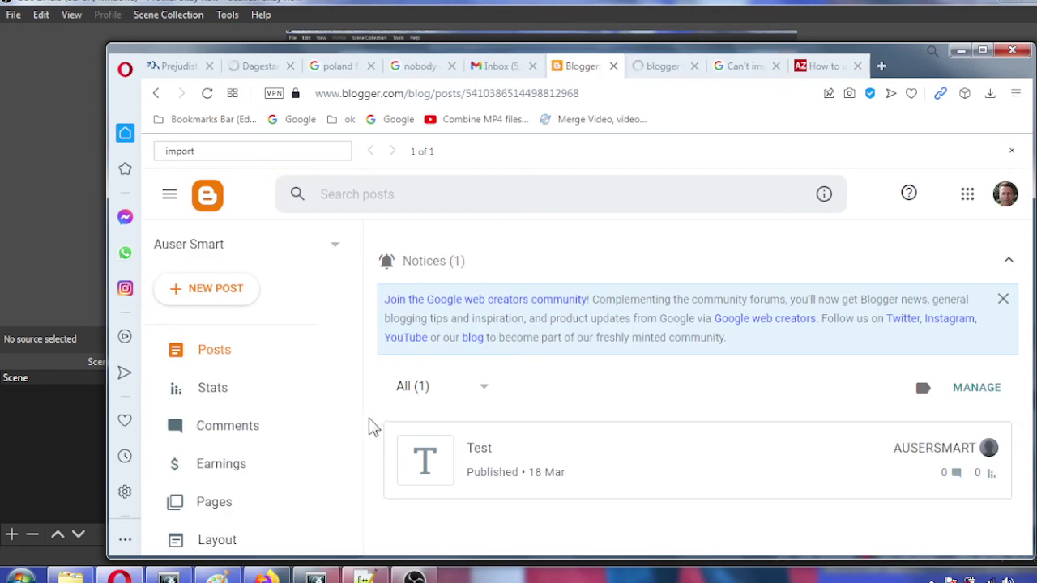
# Open the Auser Smart settings and find the content import option by searching the page for "import"
pyautogui.scroll(-3, 357, 431)
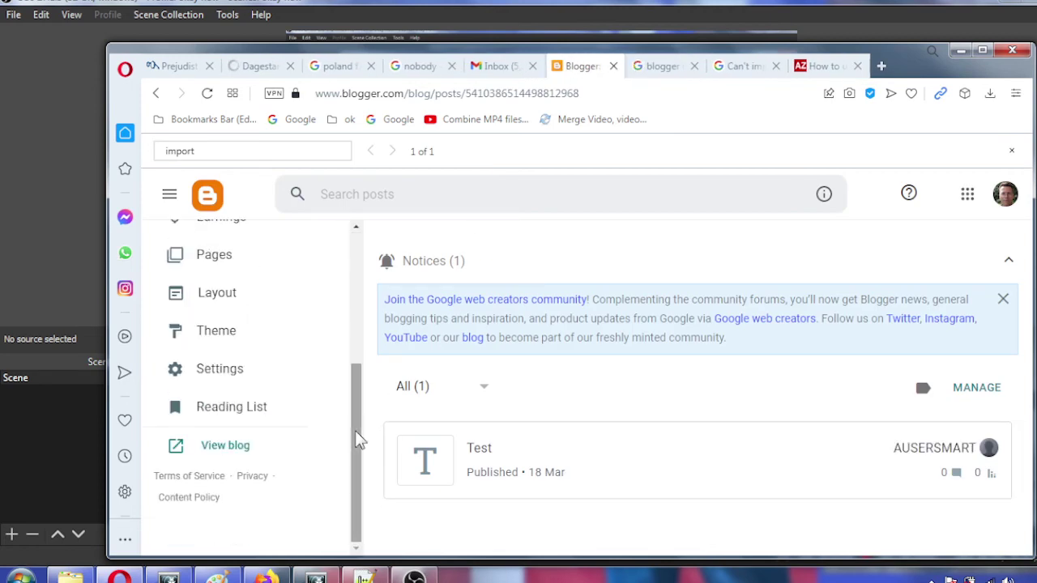
pyautogui.click(207, 377)
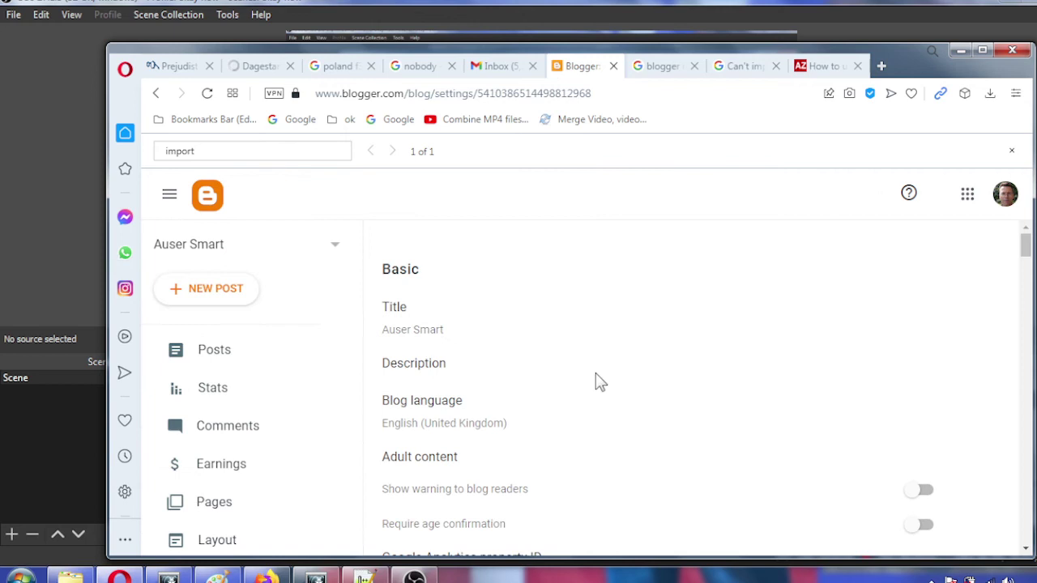
pyautogui.hotkey('ctrl', 'f')
pyautogui.write('back')
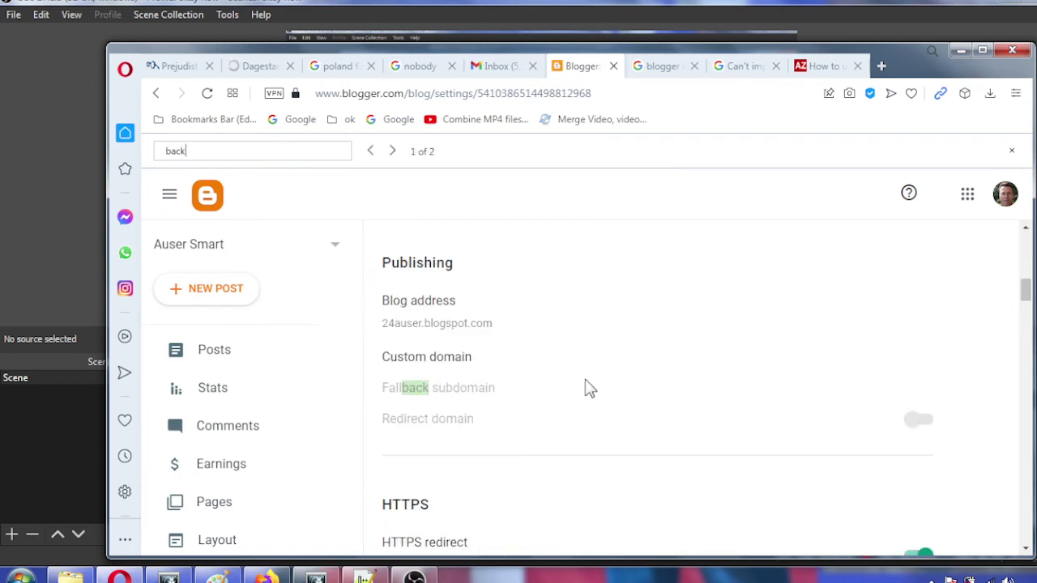
pyautogui.press('BackSpace')
pyautogui.press('BackSpace')
pyautogui.write('import')
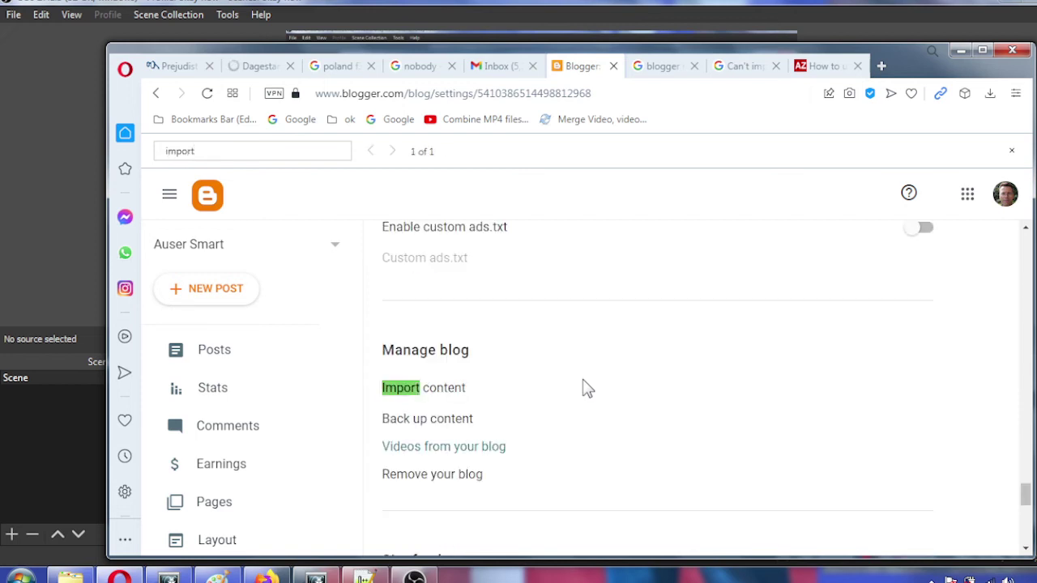
# Try to import the blog-03-17-2022(2) backup from Downloads into Auser Smart, passing the robot check and keeping automatic publishing on
pyautogui.click(439, 394)
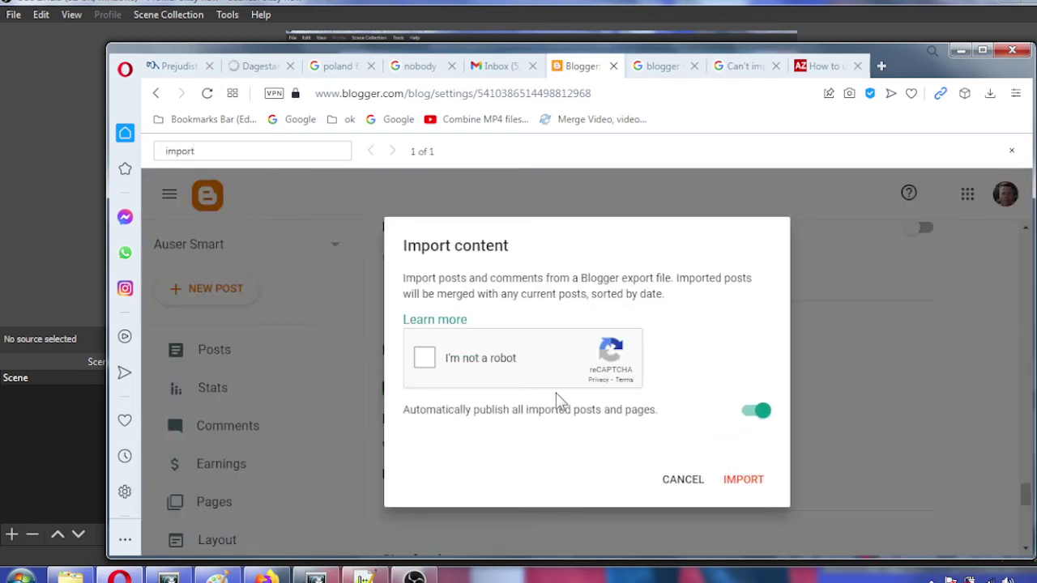
pyautogui.click(425, 357)
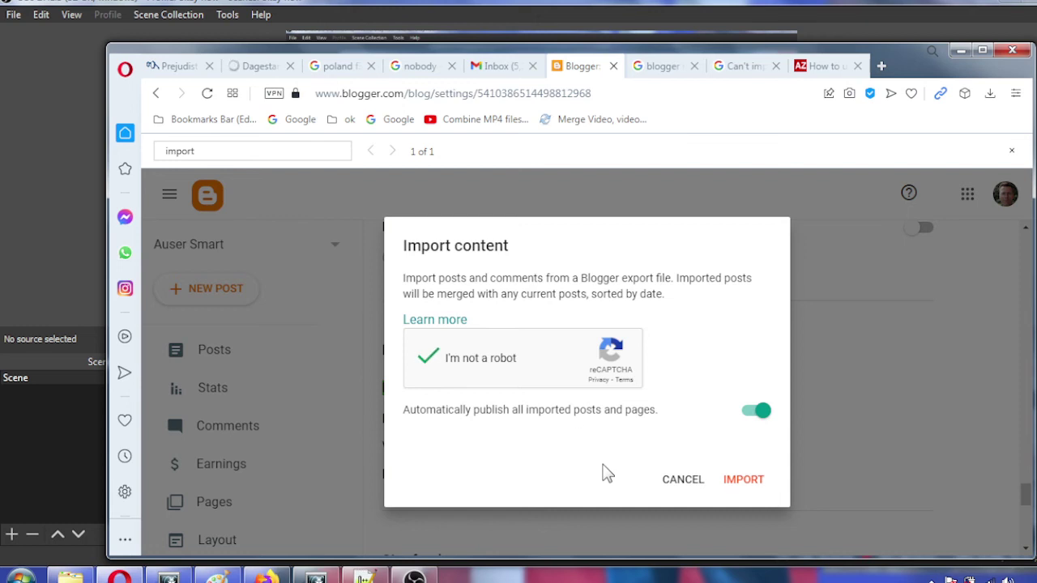
pyautogui.click(749, 486)
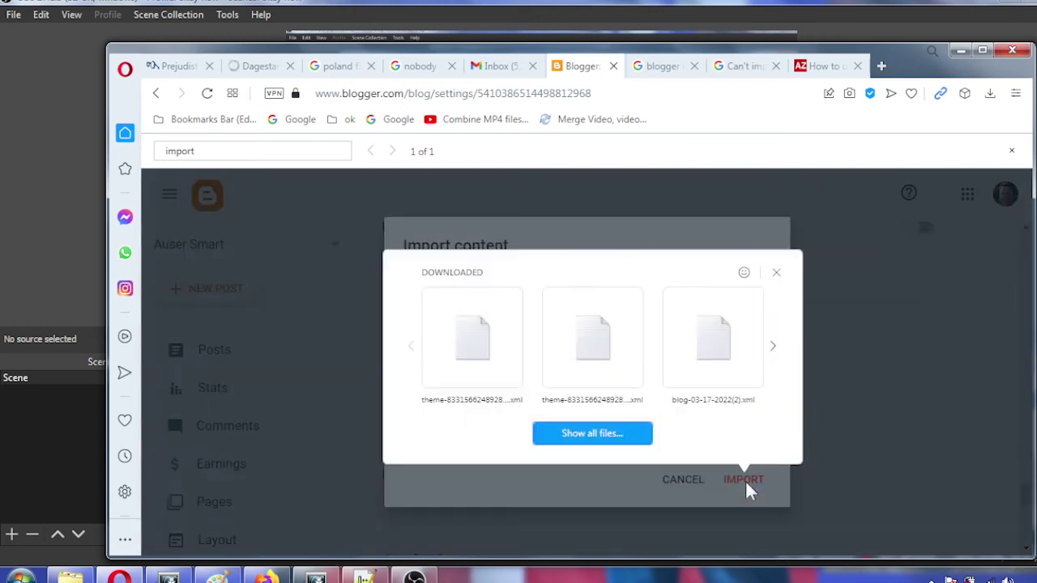
pyautogui.click(637, 429)
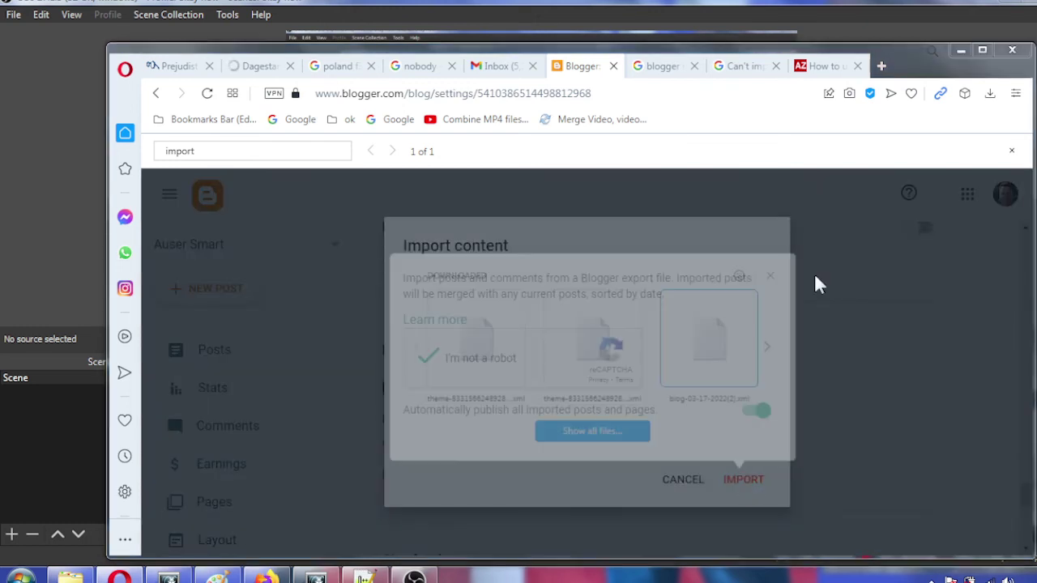
pyautogui.scroll(-4, 968, 161)
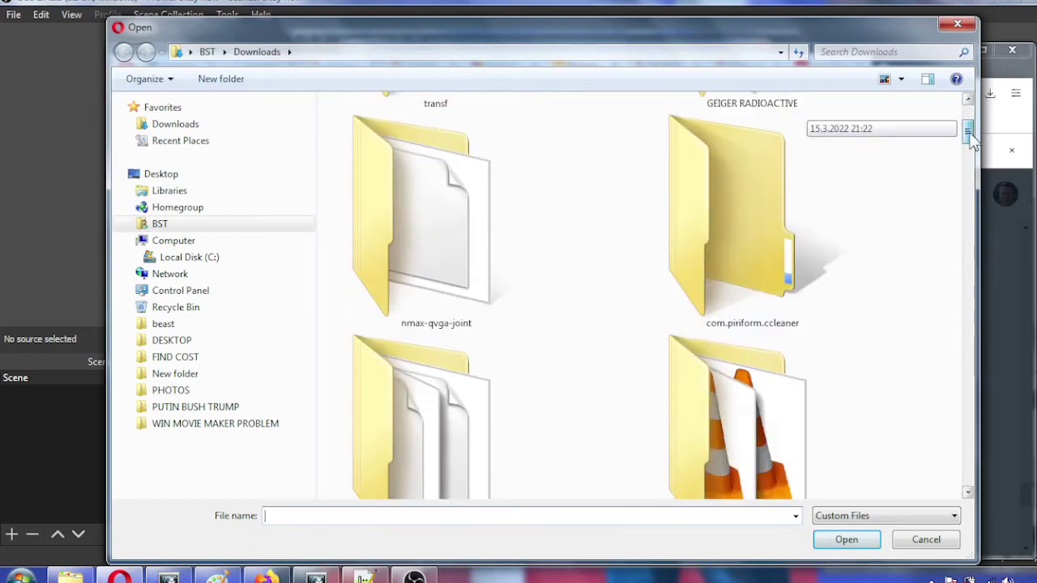
pyautogui.moveTo(970, 161); pyautogui.dragTo(955, 246)
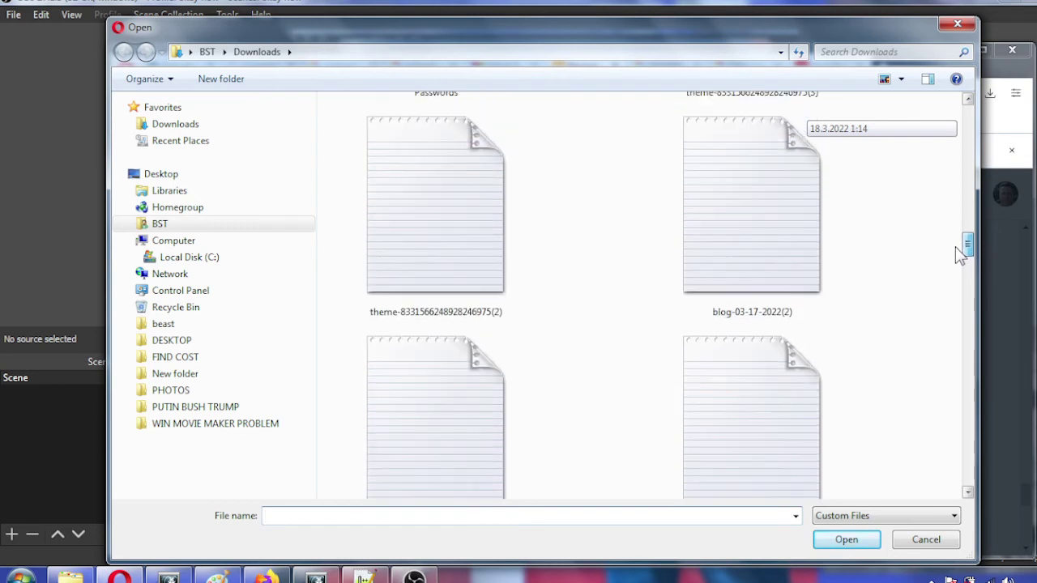
pyautogui.doubleClick(734, 248)
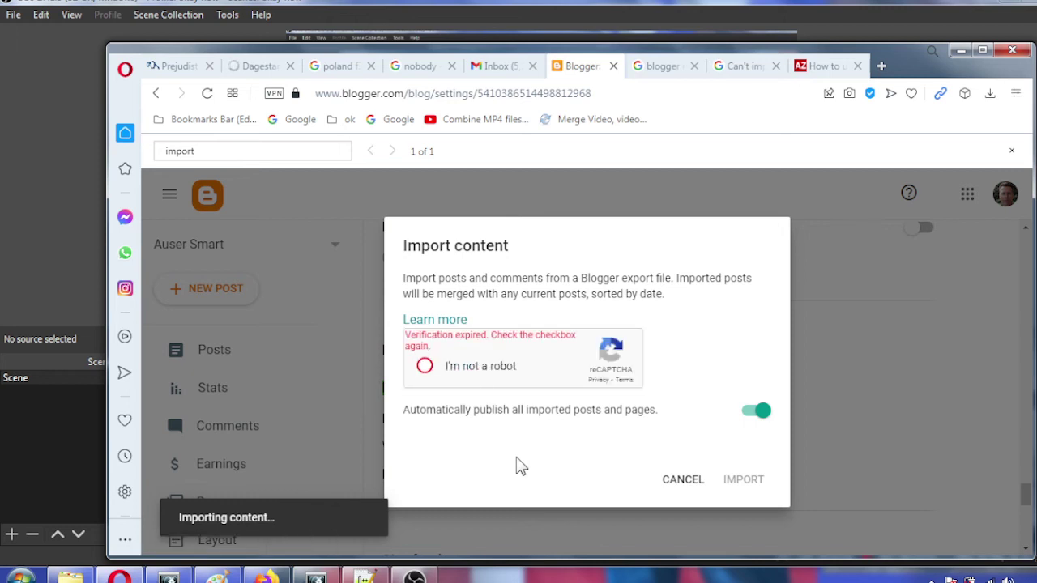
# Renew the expired robot check in the import dialog, skipping the bicycles challenge and marking the squares for buses
pyautogui.click(422, 371)
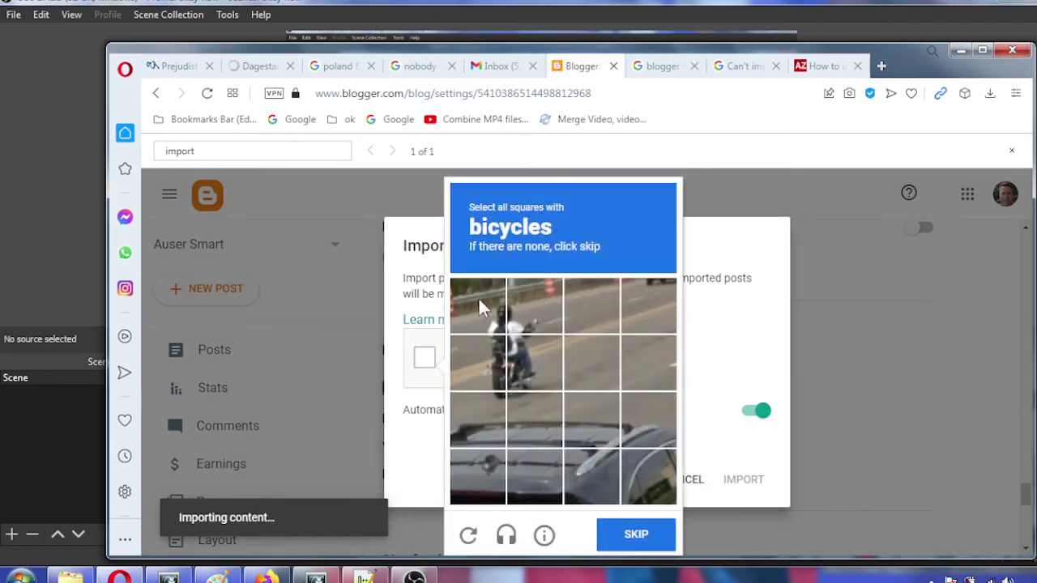
pyautogui.click(630, 539)
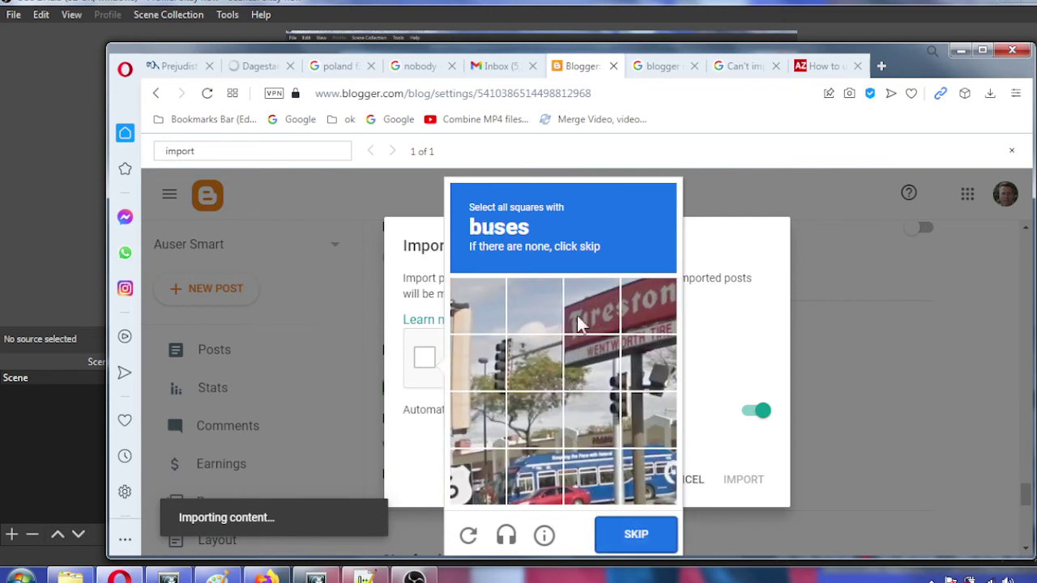
pyautogui.click(535, 491)
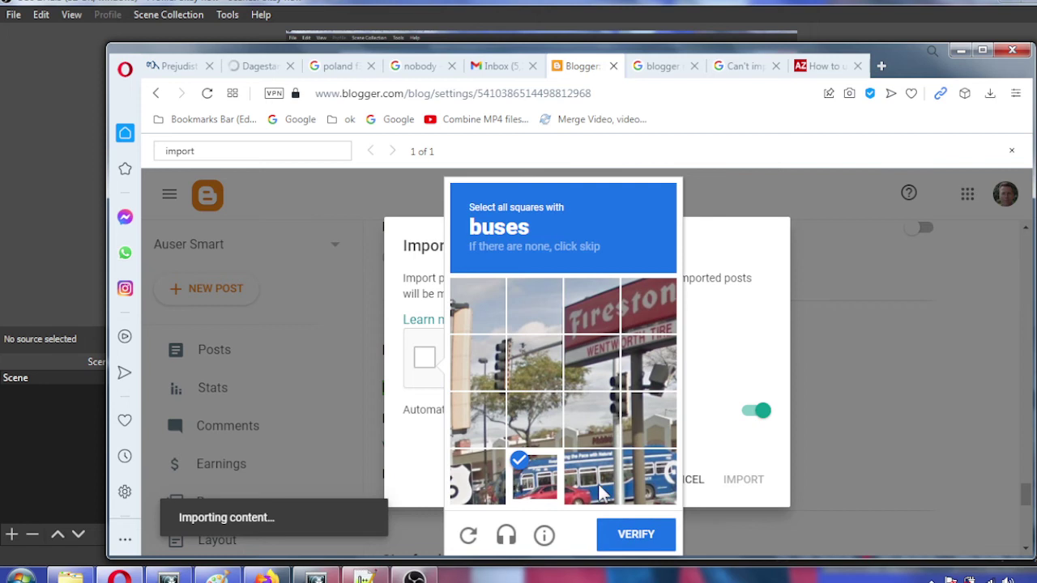
pyautogui.click(585, 477)
pyautogui.click(656, 489)
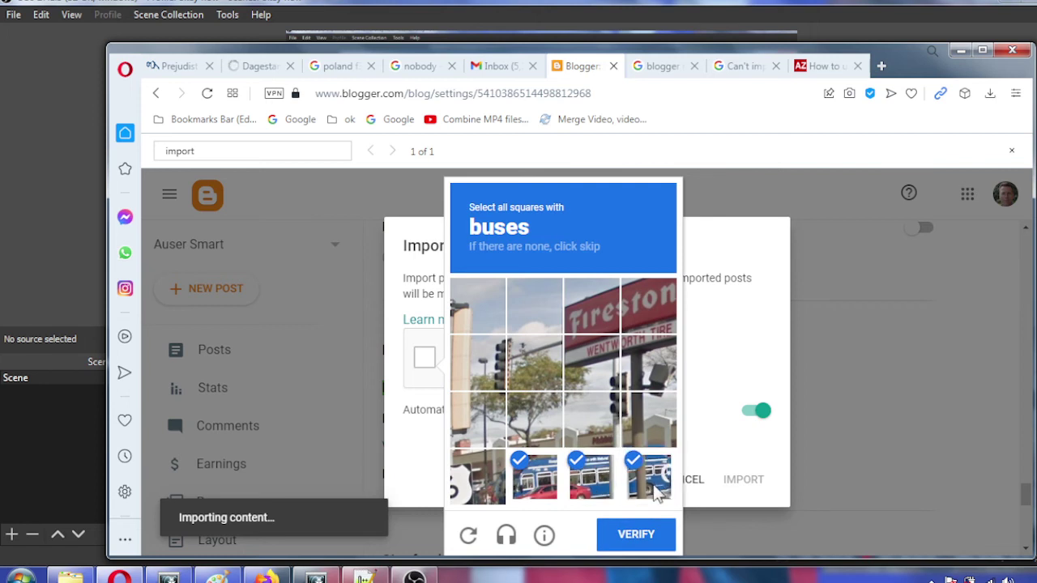
pyautogui.click(478, 487)
pyautogui.click(636, 538)
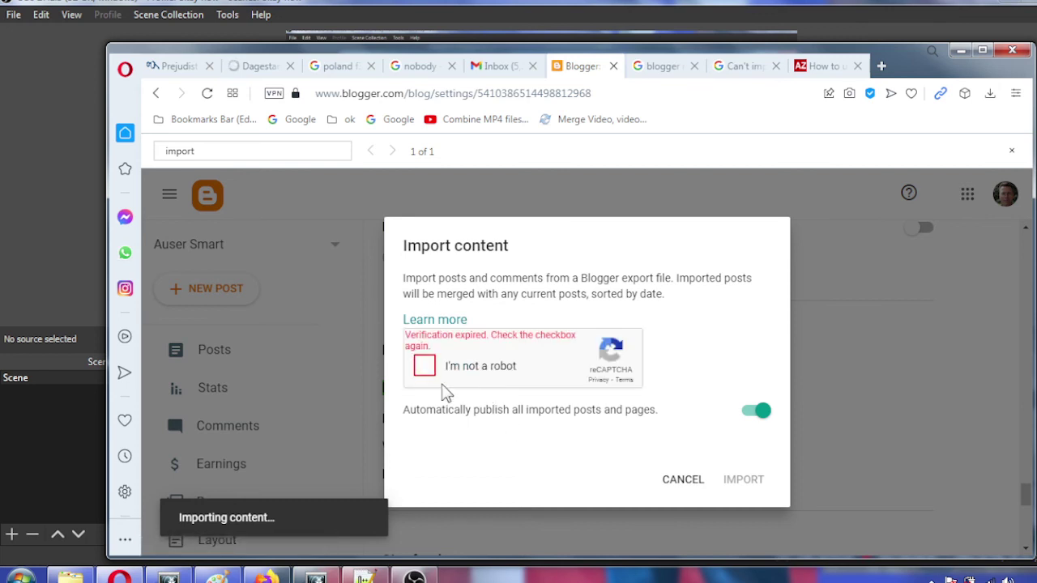
# Repeat the expired robot check in the import dialog by selecting the three fire hydrant images and verifying
pyautogui.click(424, 365)
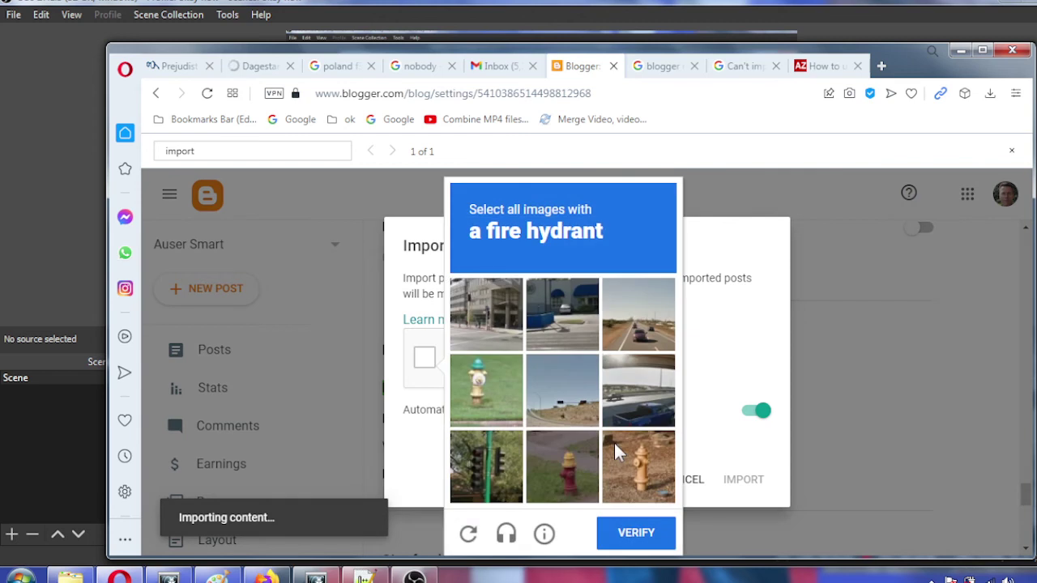
pyautogui.click(477, 391)
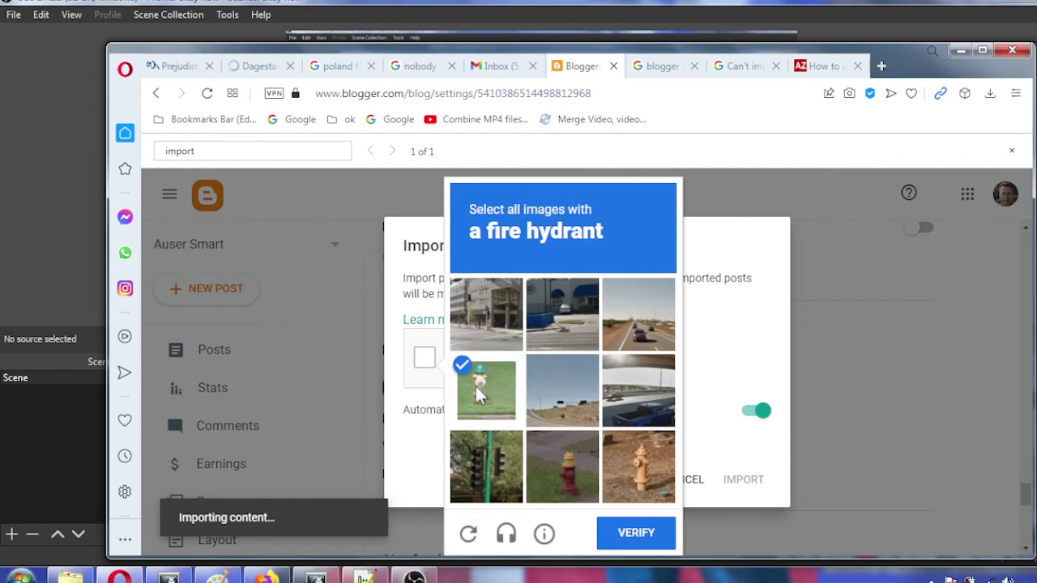
pyautogui.click(569, 463)
pyautogui.click(639, 461)
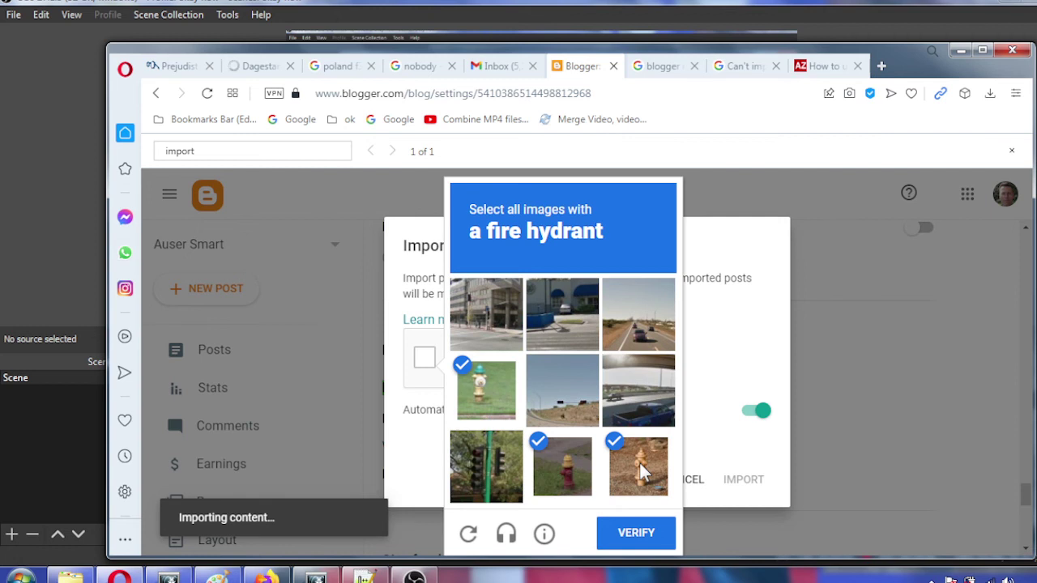
pyautogui.click(636, 537)
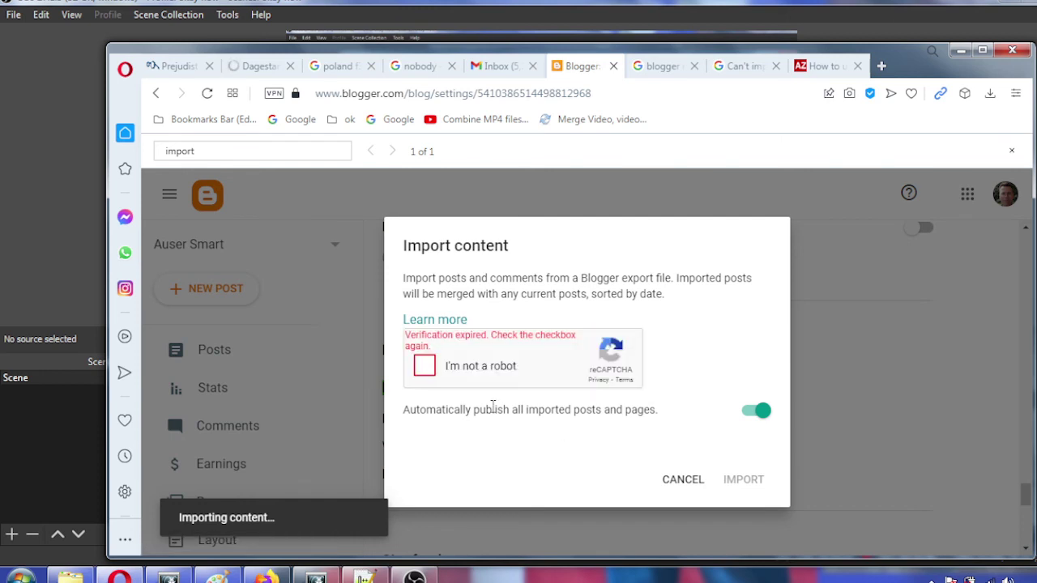
# Confirm the robot check again and try a second import of blog-03-17-2022(2) from Downloads
pyautogui.click(423, 366)
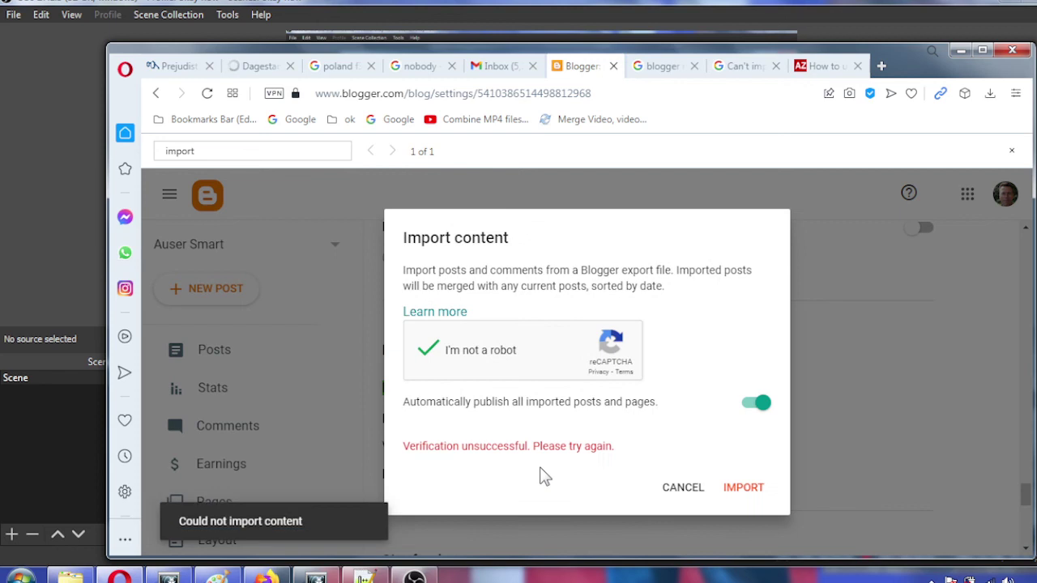
pyautogui.click(753, 490)
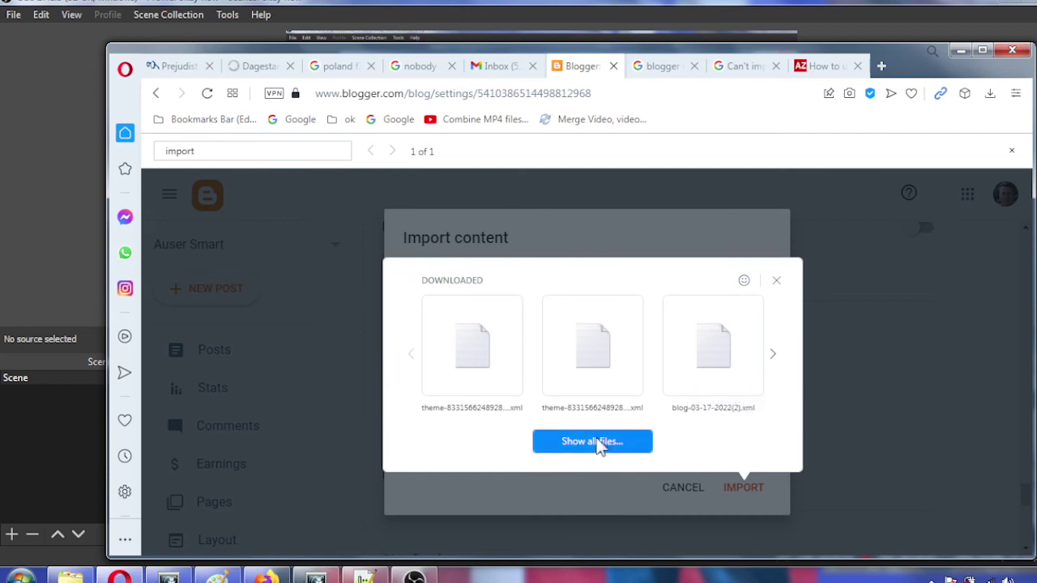
pyautogui.click(607, 444)
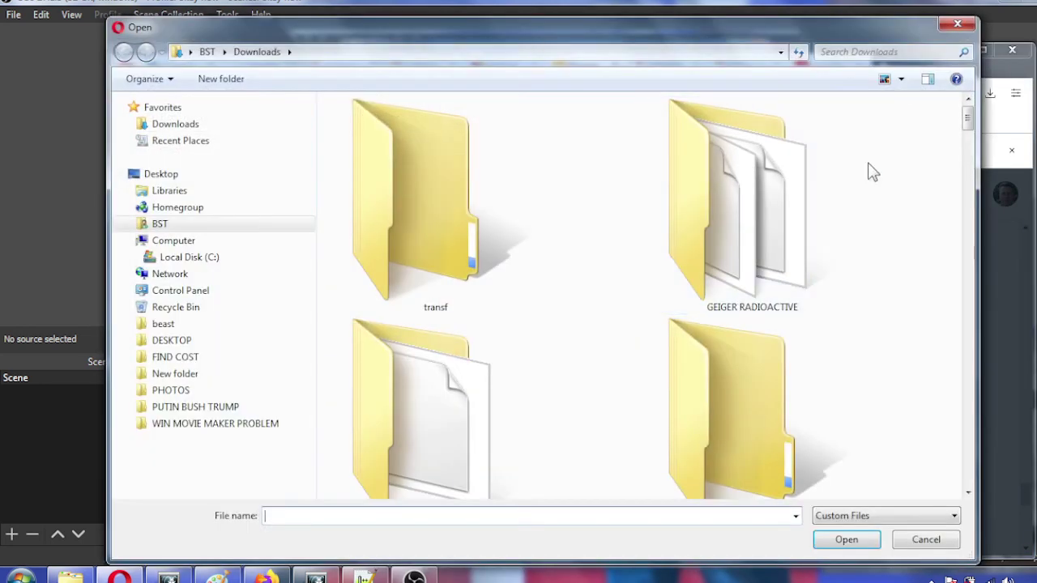
pyautogui.moveTo(968, 130); pyautogui.dragTo(967, 244)
pyautogui.click(715, 216)
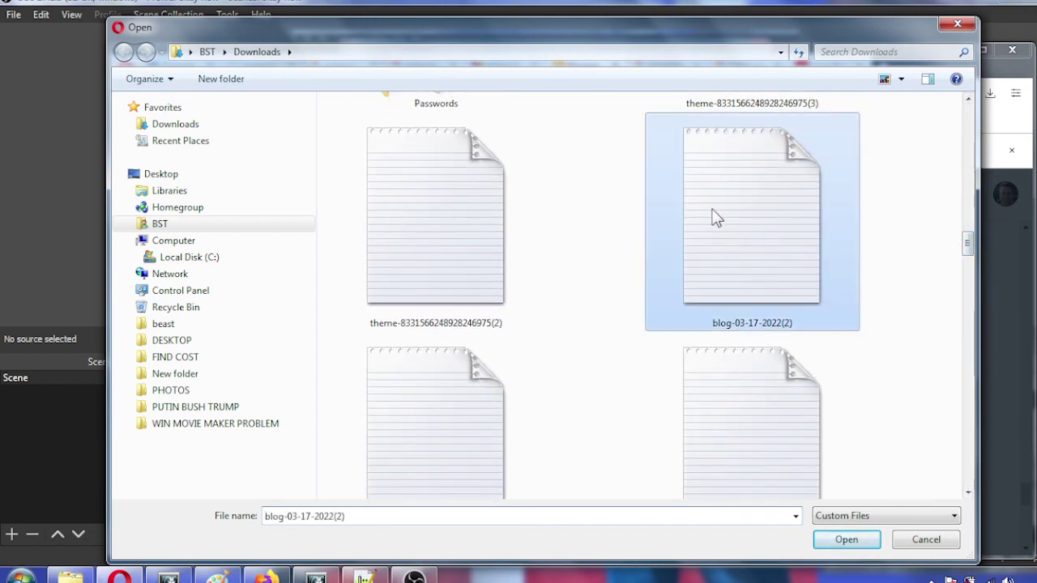
pyautogui.doubleClick(714, 216)
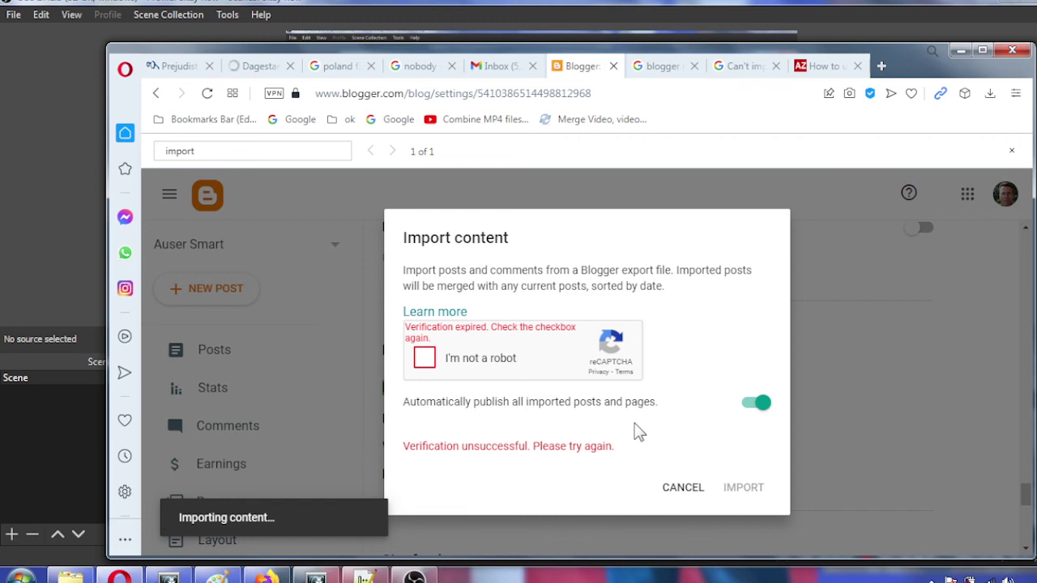
# Renew the expired robot check by selecting three bridge images in the challenge and verifying
pyautogui.click(424, 357)
pyautogui.click(422, 357)
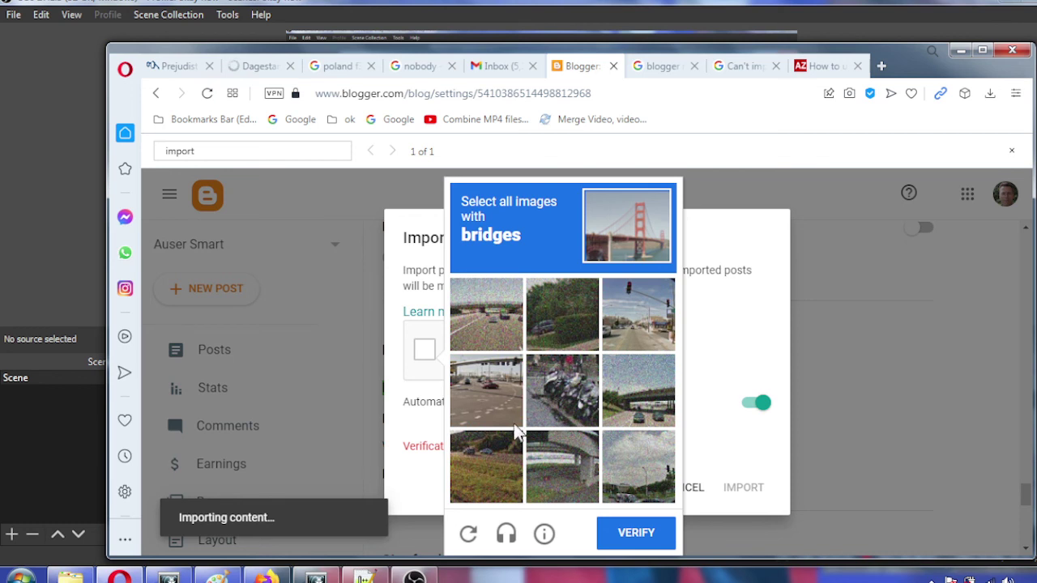
pyautogui.click(553, 470)
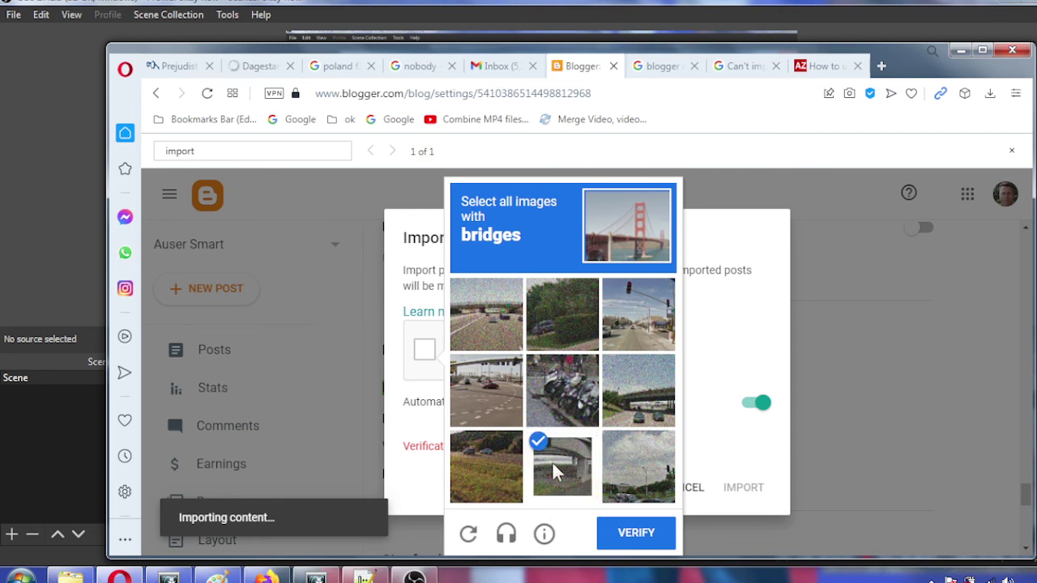
pyautogui.click(635, 413)
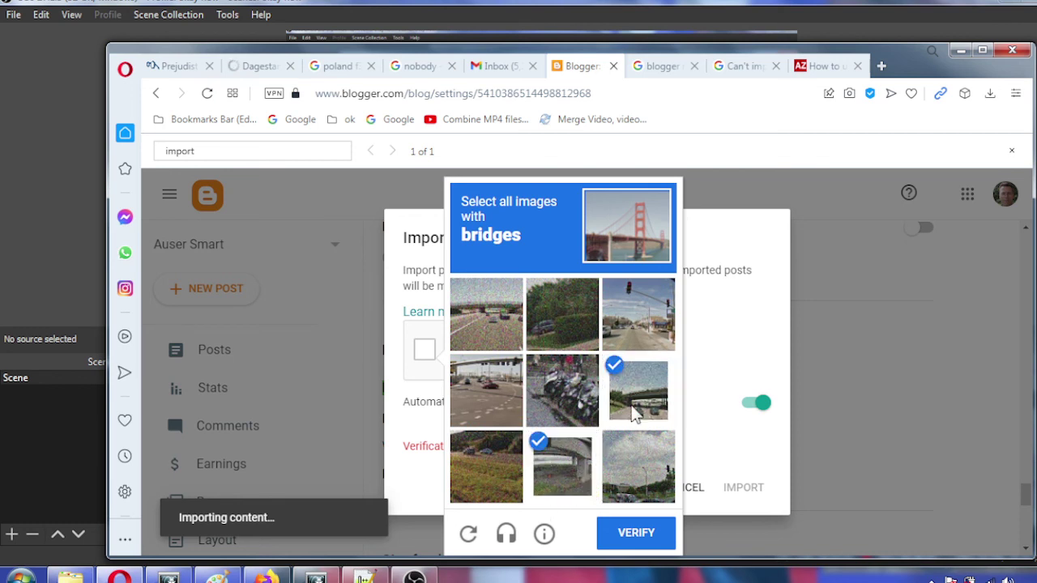
pyautogui.click(503, 327)
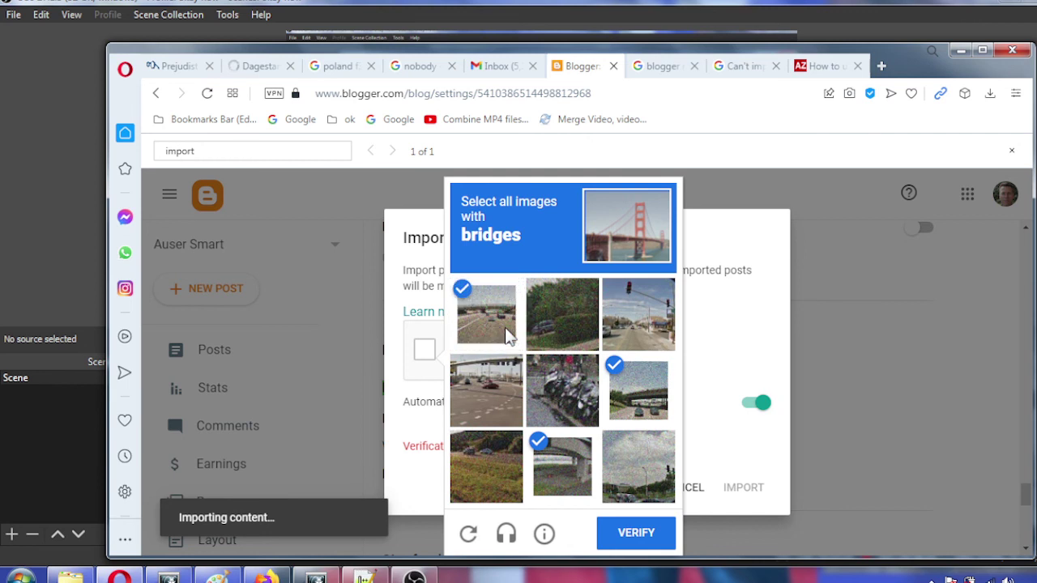
pyautogui.click(624, 535)
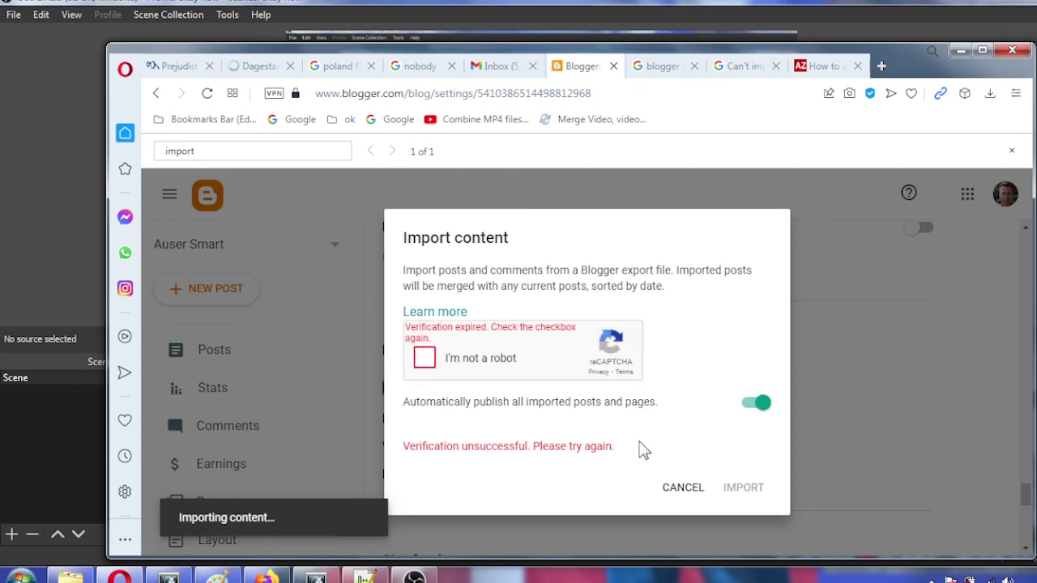
# Pass the robot check once more and start a third import of blog-03-17-2022(2) from Downloads
pyautogui.click(429, 363)
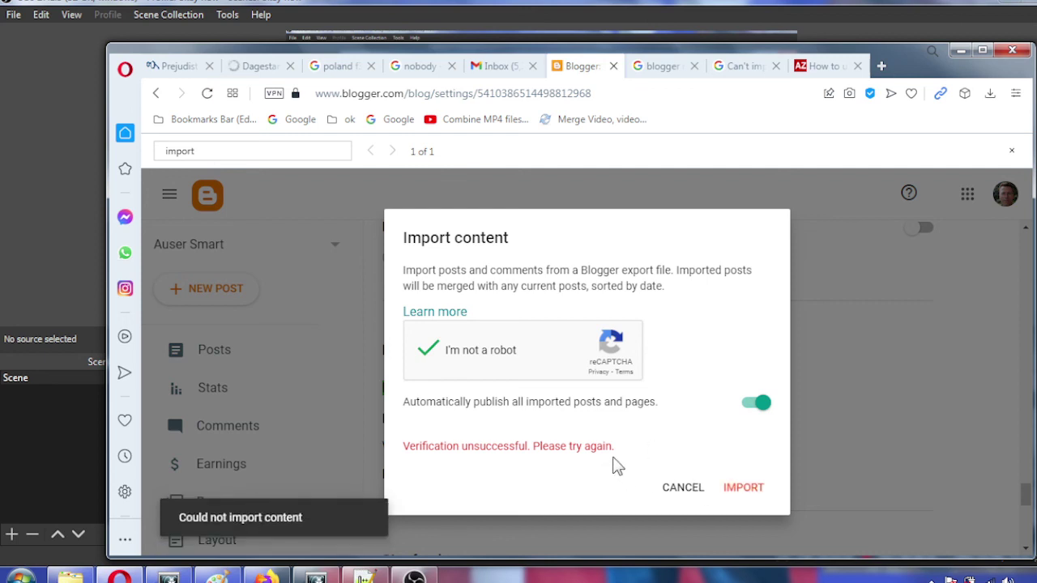
pyautogui.click(744, 490)
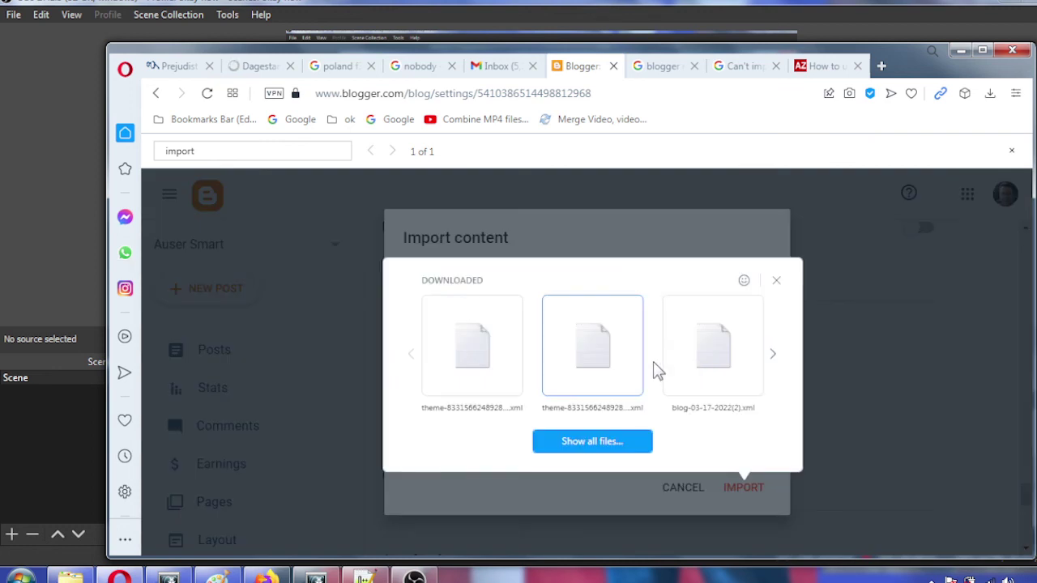
pyautogui.click(592, 445)
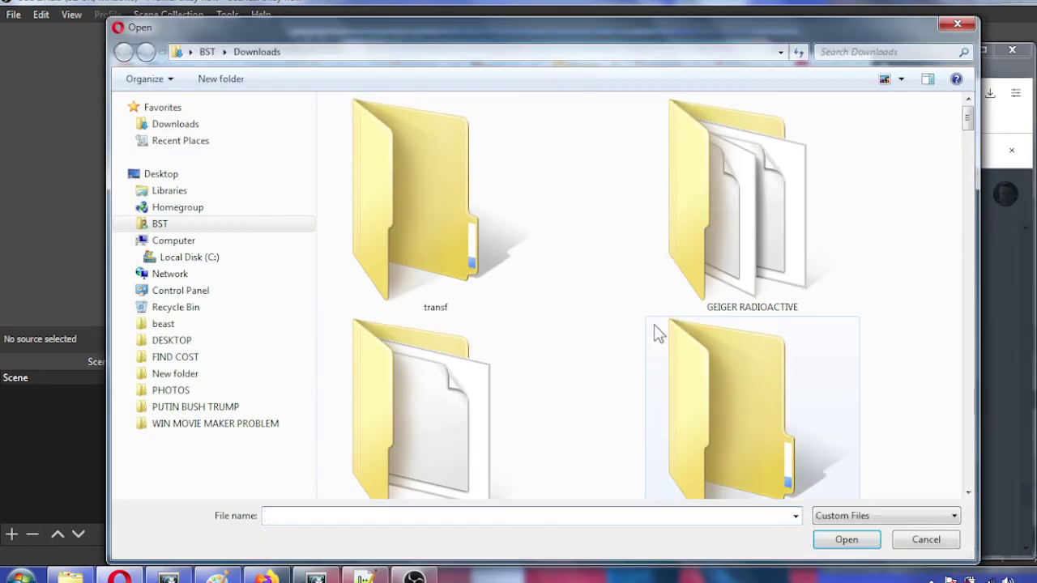
pyautogui.moveTo(969, 120); pyautogui.dragTo(966, 241)
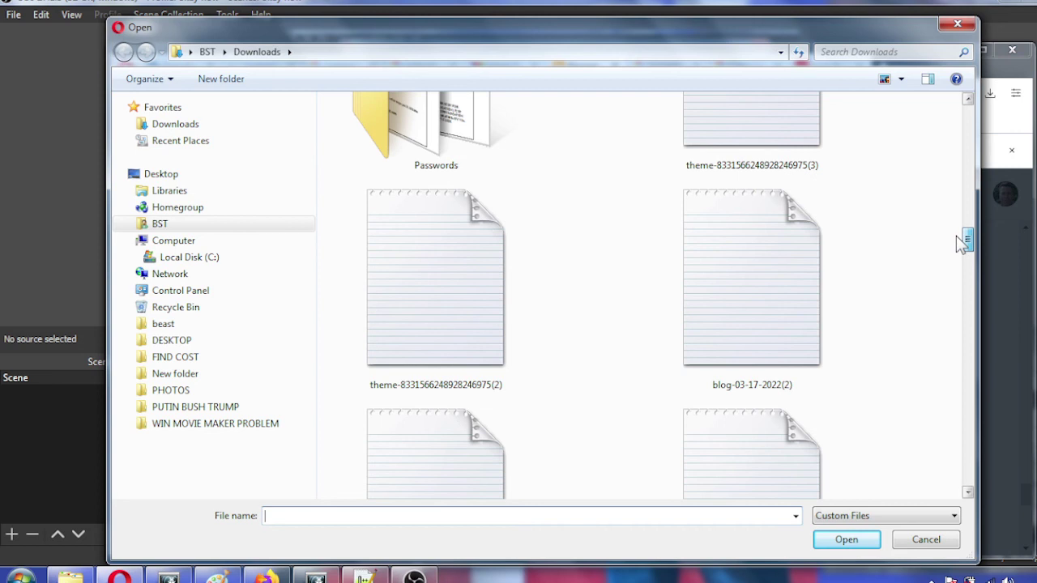
pyautogui.doubleClick(727, 303)
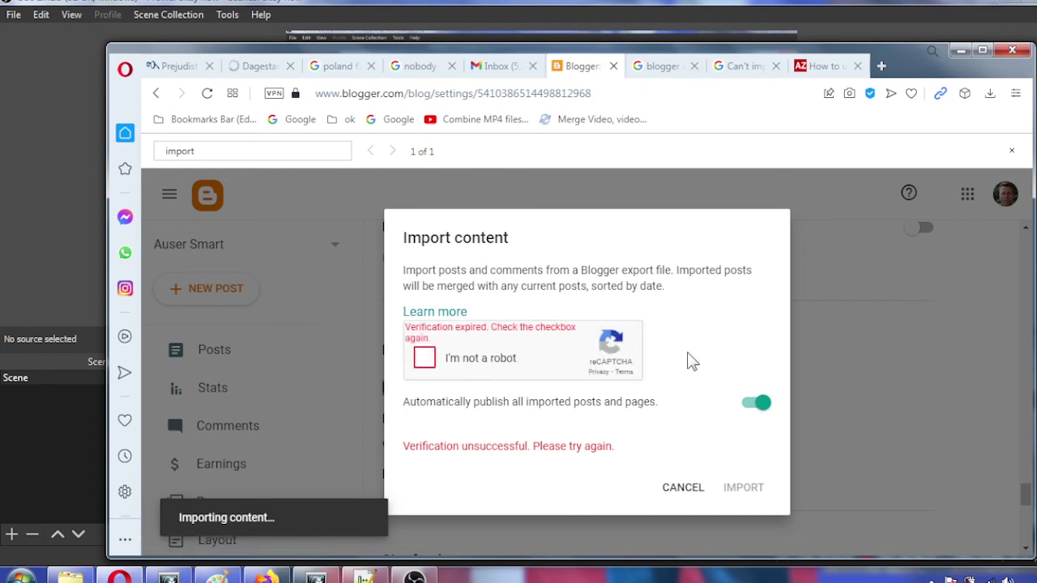
# Renew the robot check for the running import by marking the six squares with traffic lights and verifying
pyautogui.click(424, 358)
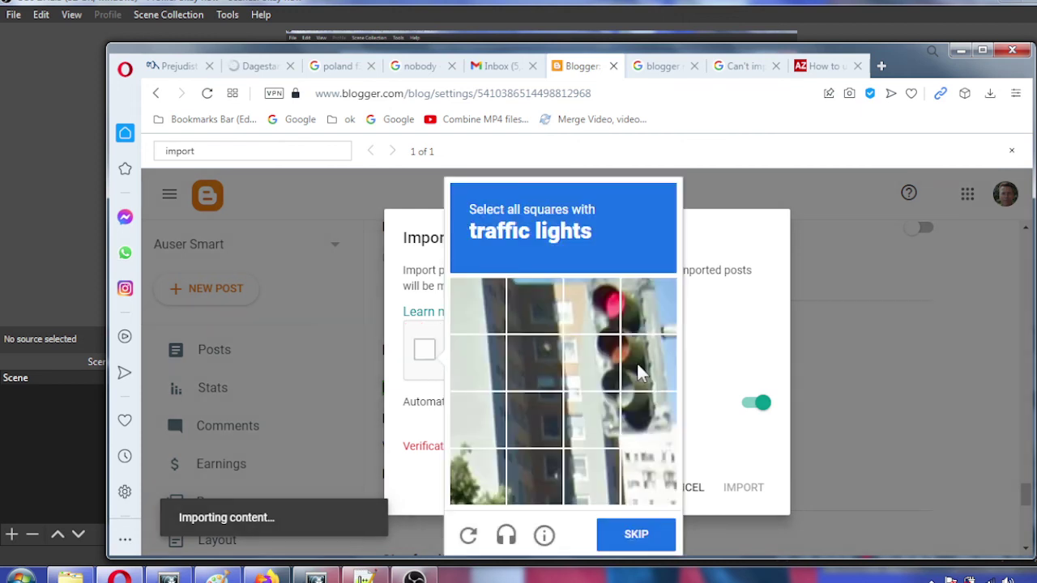
pyautogui.click(587, 300)
pyautogui.click(644, 316)
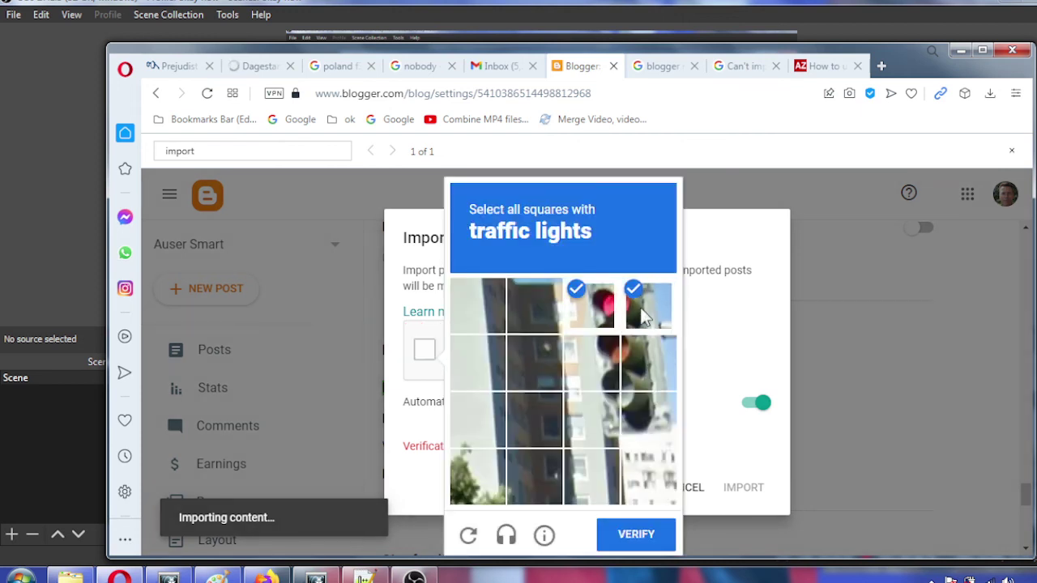
pyautogui.click(648, 365)
pyautogui.click(592, 356)
pyautogui.click(597, 405)
pyautogui.click(649, 417)
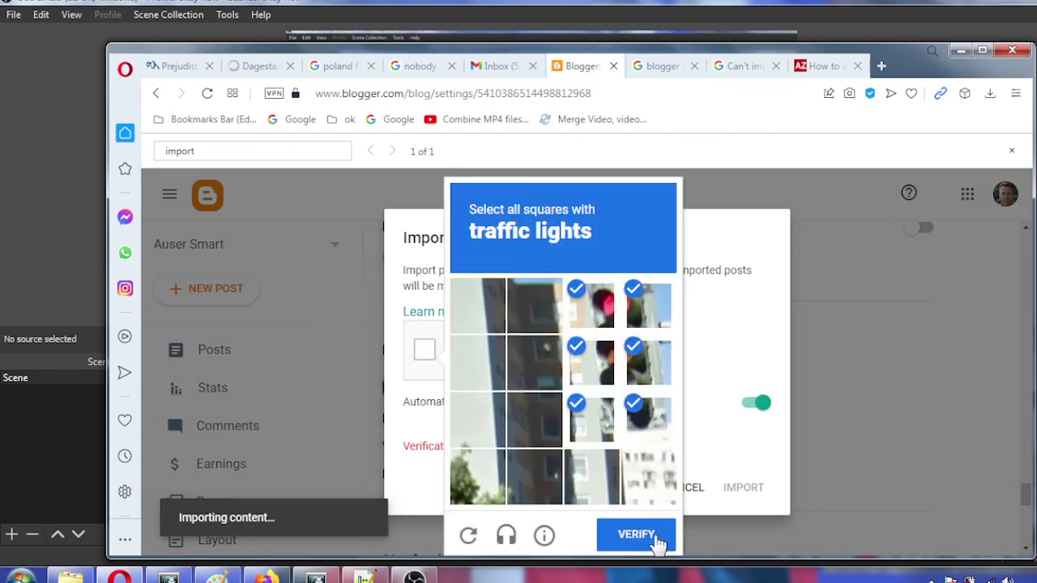
pyautogui.click(632, 538)
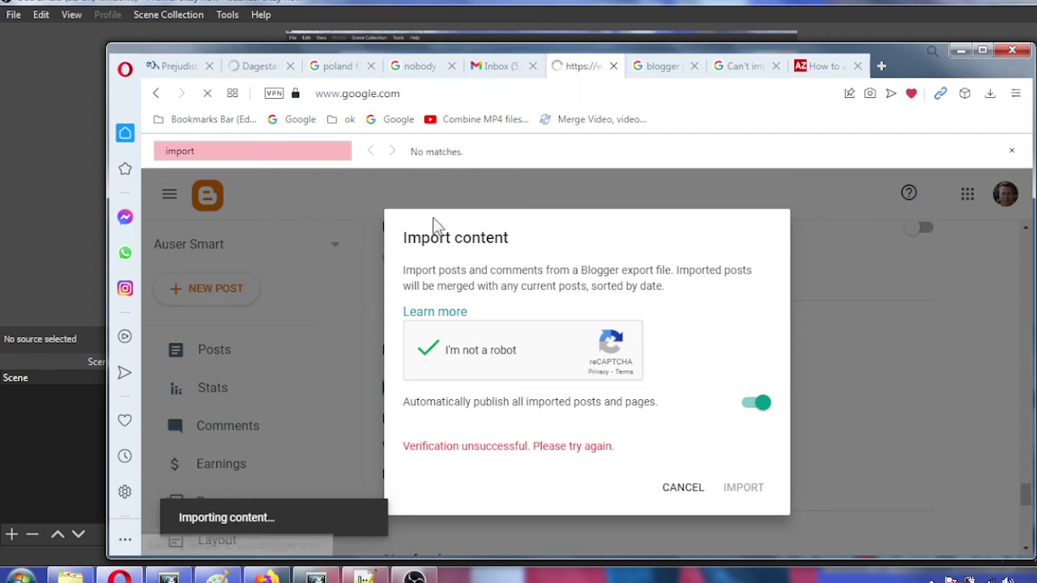
# Search Google for "date time", open the timeanddate.com Time and Date result and agree to its privacy notice
pyautogui.write('date time')
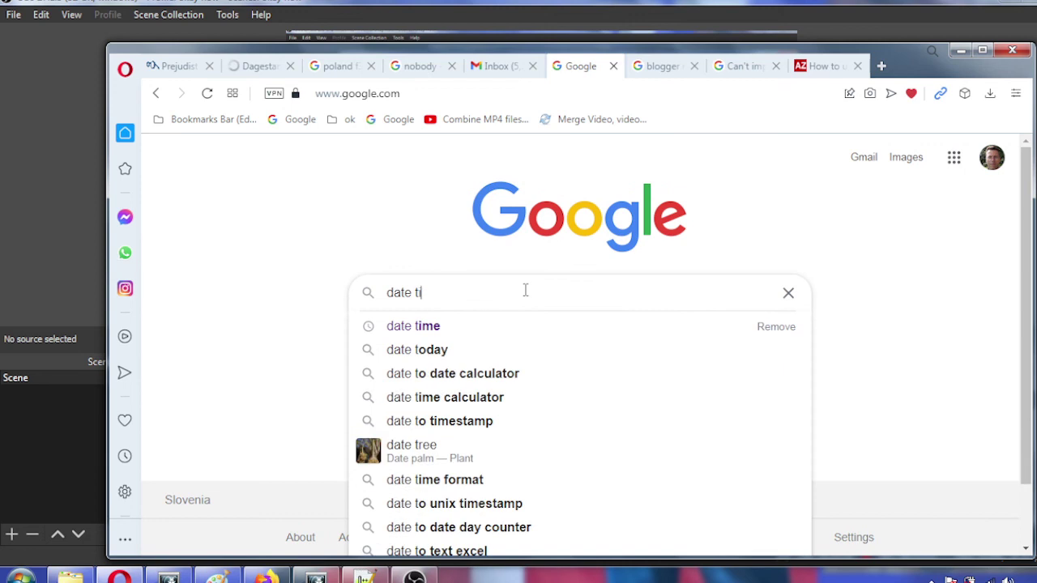
pyautogui.press('Return')
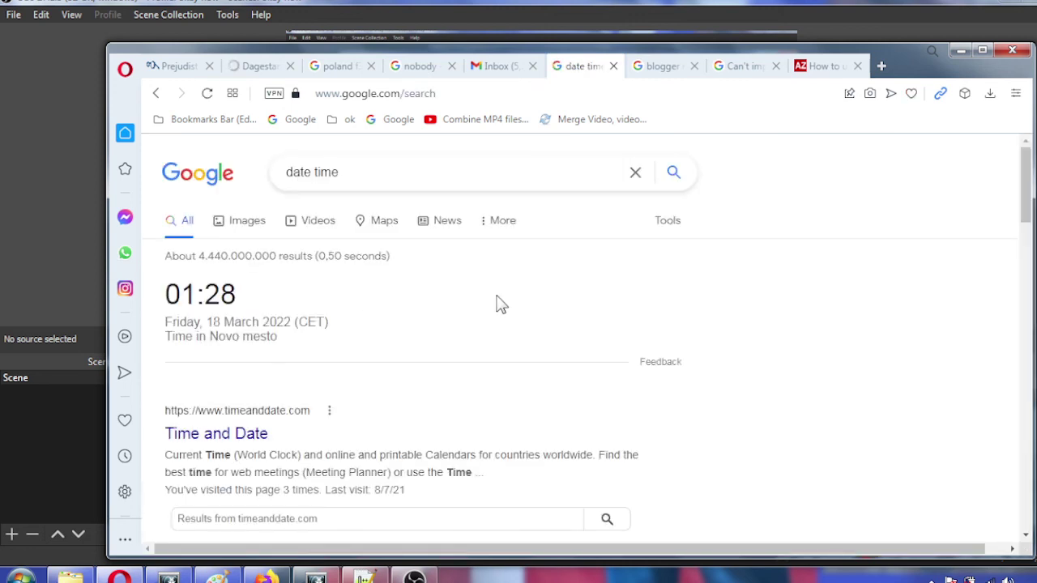
pyautogui.click(229, 437)
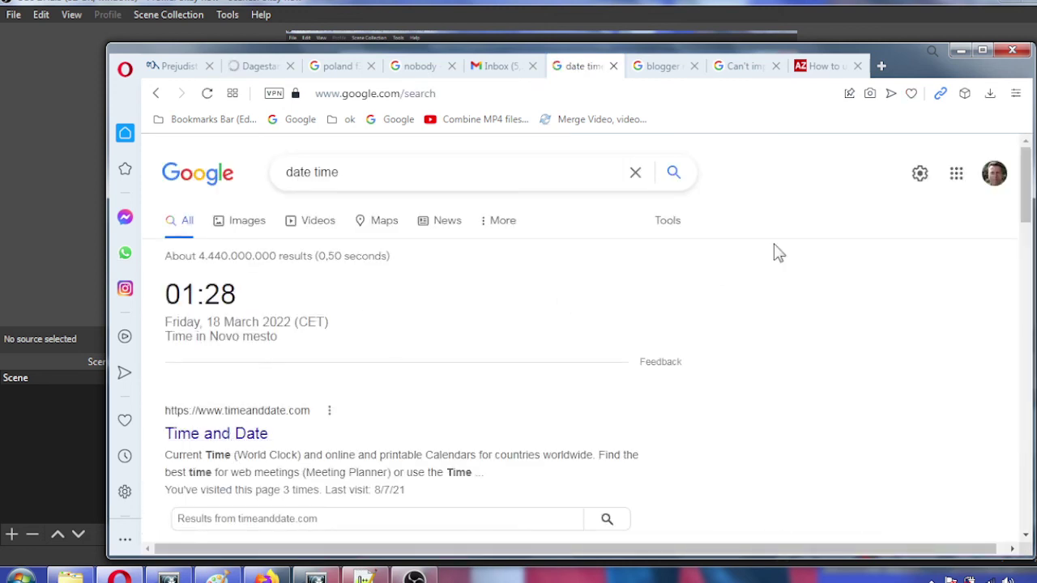
pyautogui.moveTo(812, 247)
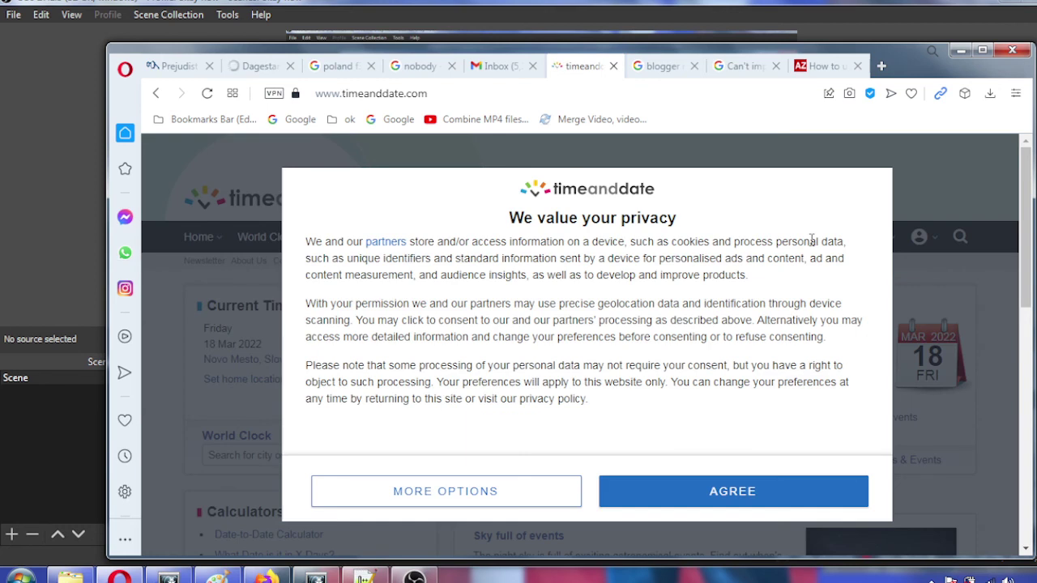
pyautogui.click(735, 492)
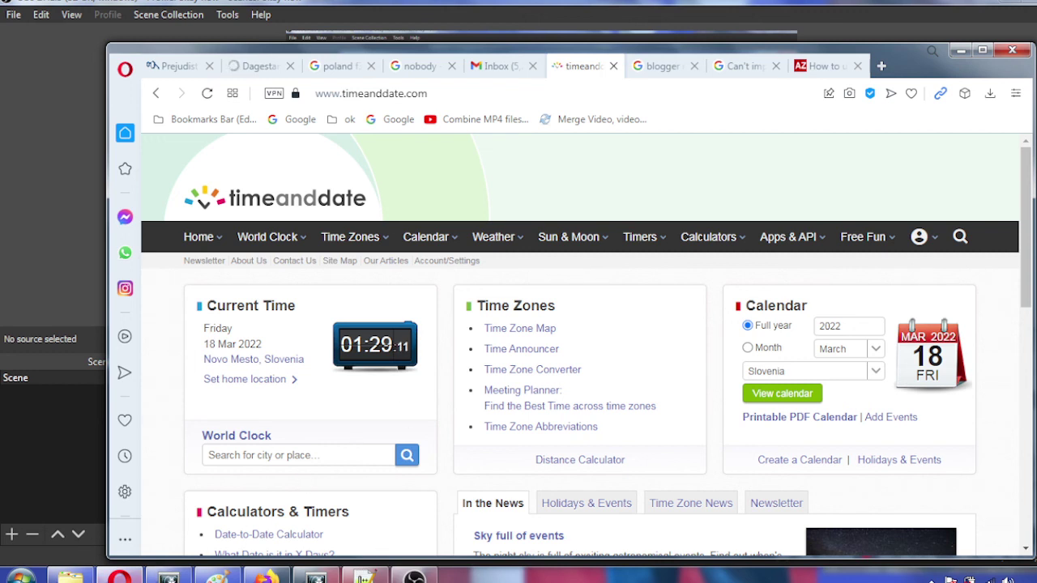
# Switch to Firefox, look over the Ukraine post on THE AUSER TIMES and open the blog's home page
pyautogui.moveTo(119, 576)
pyautogui.click(267, 576)
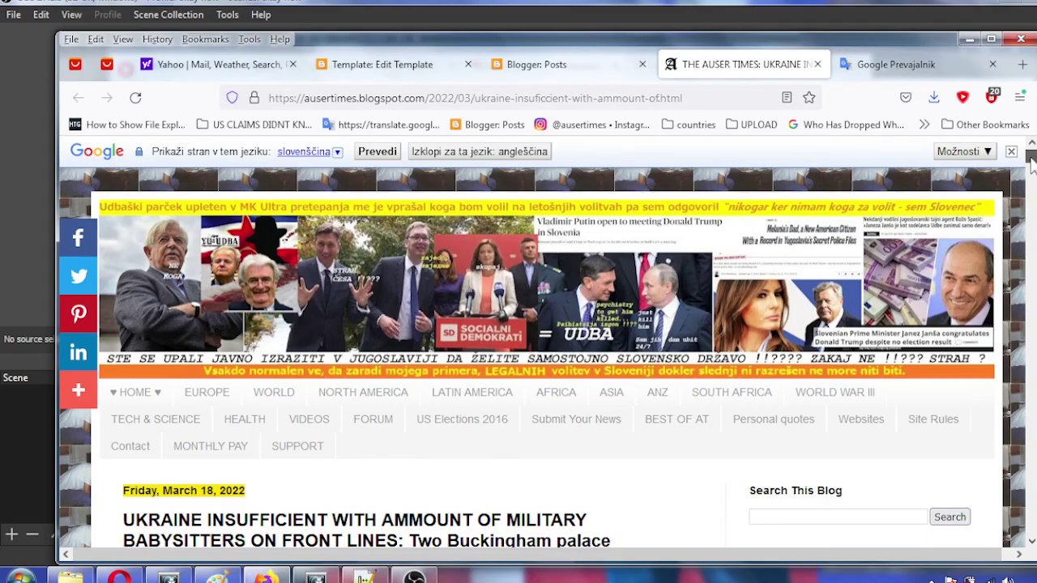
pyautogui.moveTo(1032, 162)
pyautogui.mouseDown()
pyautogui.moveTo(1032, 231)
pyautogui.moveTo(1031, 165)
pyautogui.mouseUp()
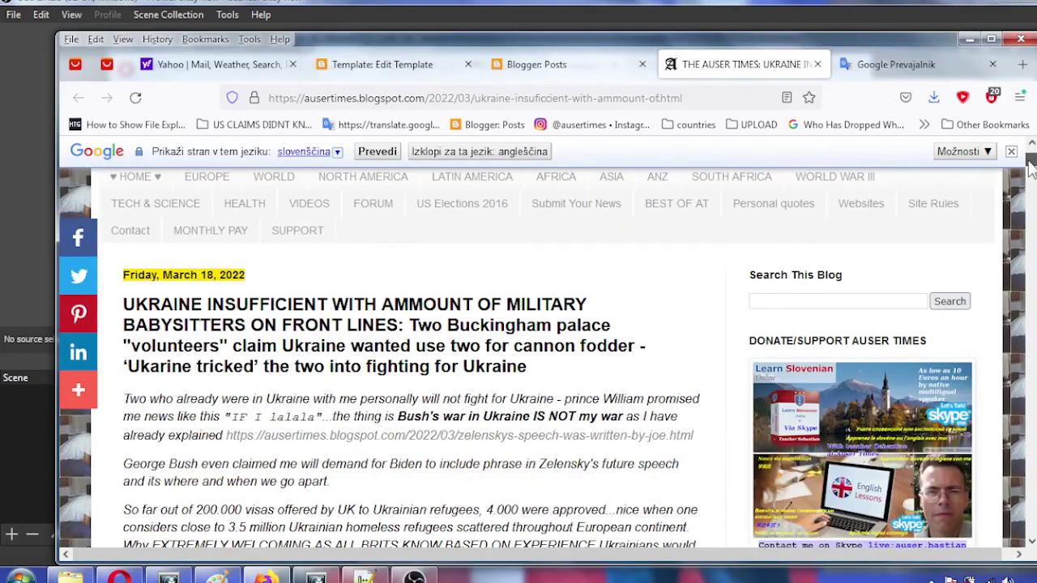
pyautogui.moveTo(1031, 166)
pyautogui.mouseDown()
pyautogui.moveTo(1031, 241)
pyautogui.moveTo(1028, 150)
pyautogui.mouseUp()
pyautogui.click(135, 394)
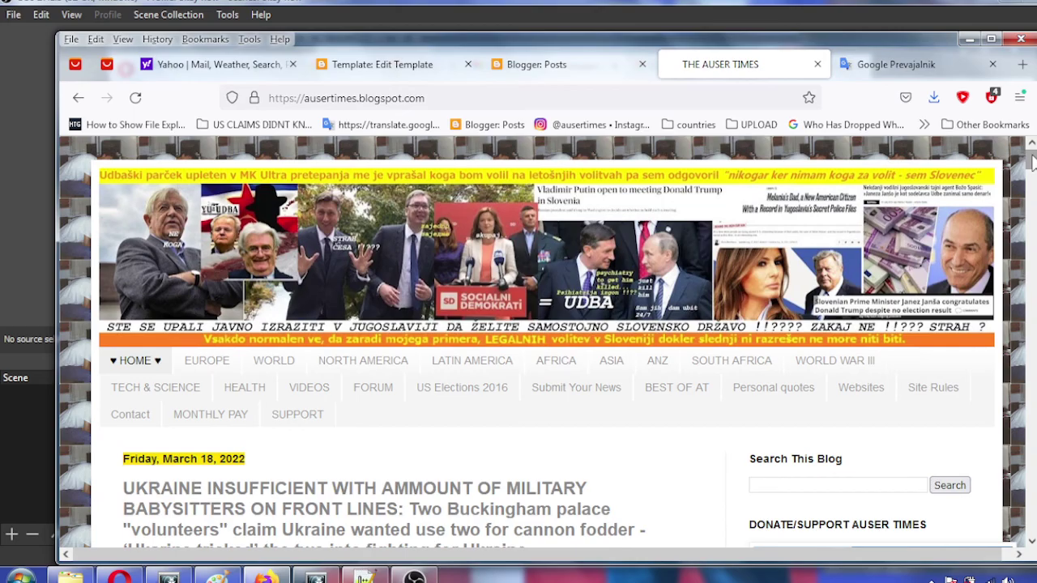
pyautogui.moveTo(1030, 162)
pyautogui.mouseDown()
pyautogui.moveTo(1029, 368)
pyautogui.moveTo(1026, 159)
pyautogui.mouseUp()
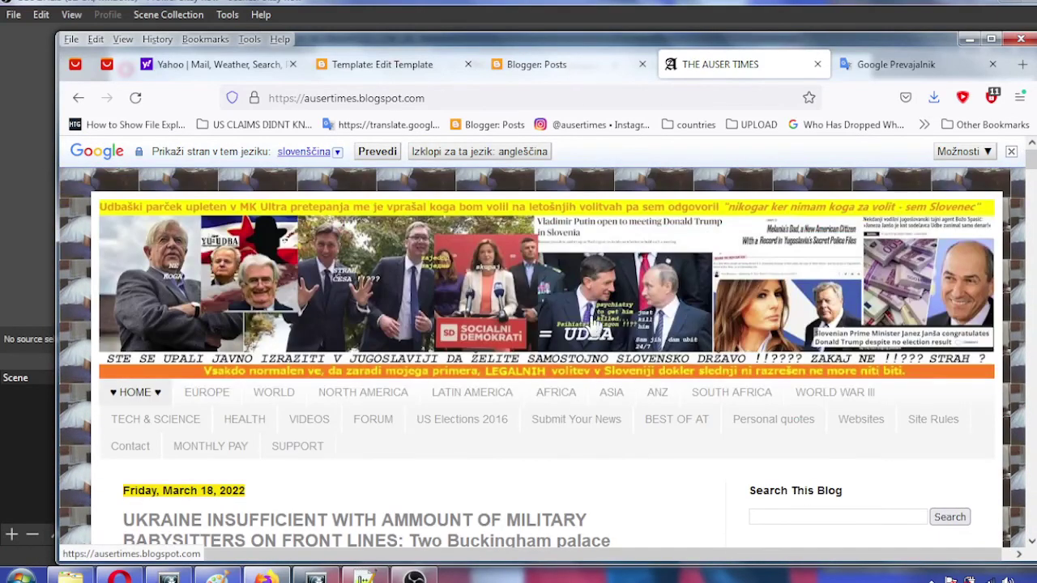
# Return to the timeanddate page in Opera, highlight its Current Time details and switch to OBS
pyautogui.hotkey('alt', 'Tab')
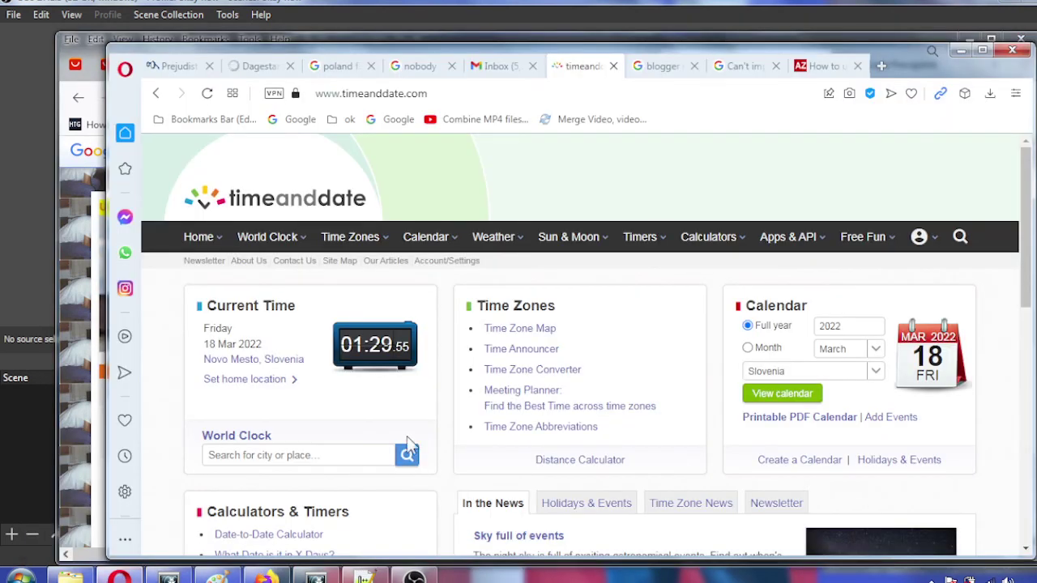
pyautogui.moveTo(314, 400); pyautogui.dragTo(194, 306)
pyautogui.click(414, 576)
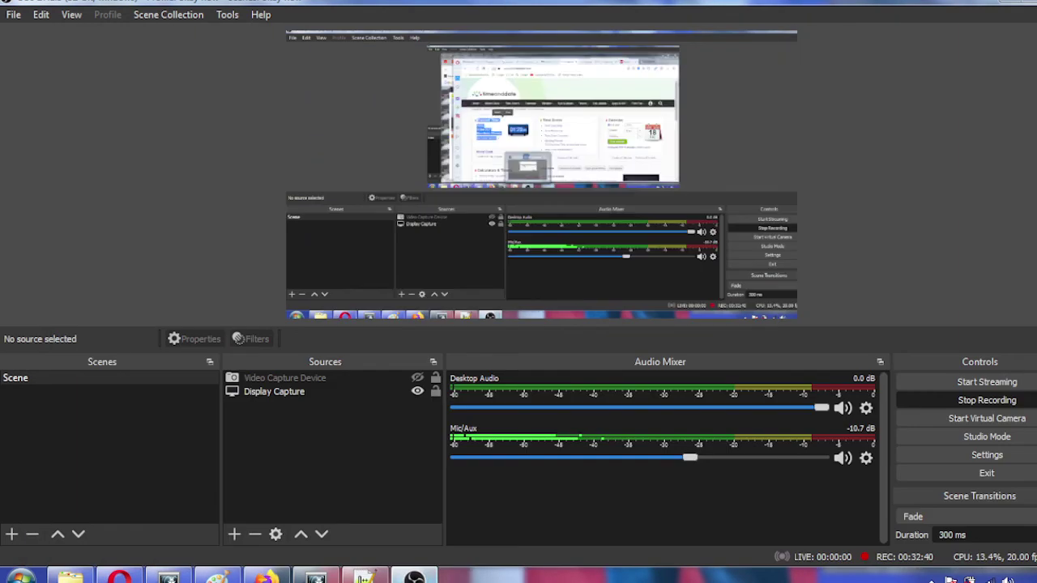